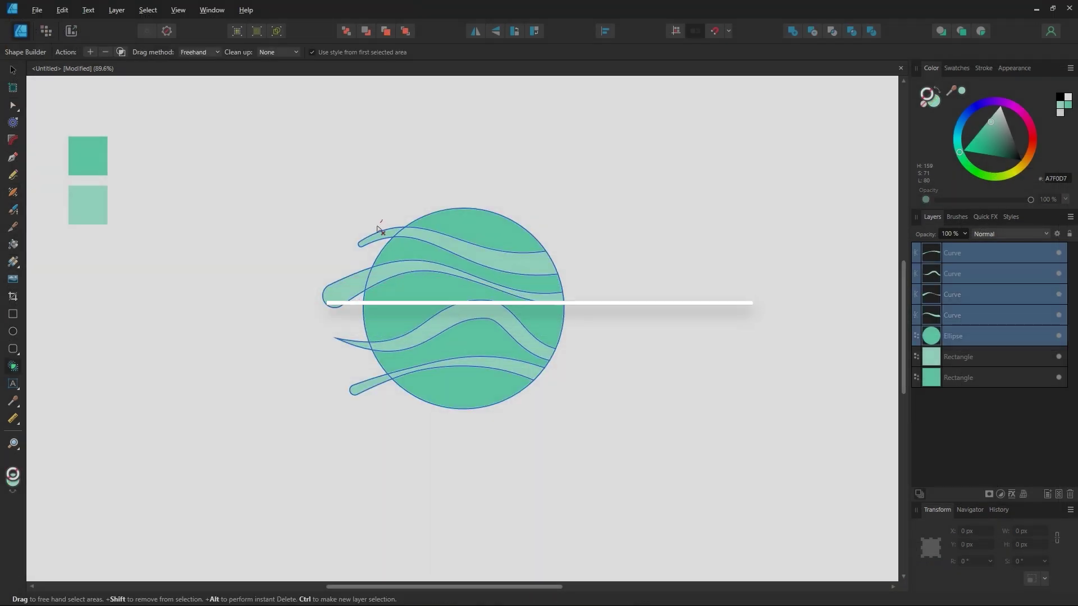
# - Mark the curve tips outside the circle for removal and swing the ice cream cone to test its springs
pyautogui.moveTo(378, 229); pyautogui.dragTo(354, 292)
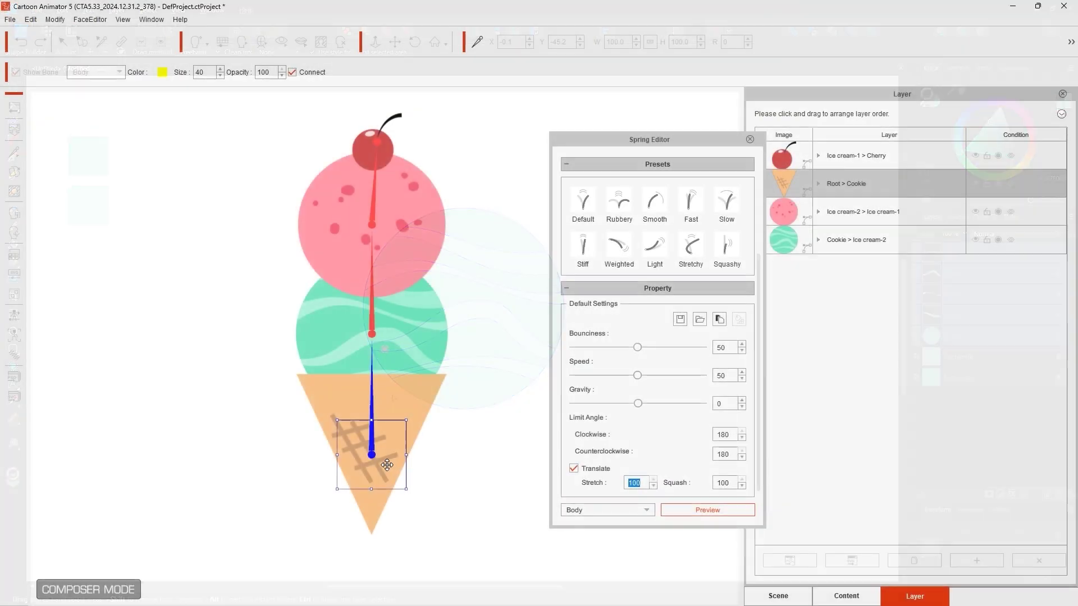
pyautogui.moveTo(396, 484); pyautogui.dragTo(247, 499)
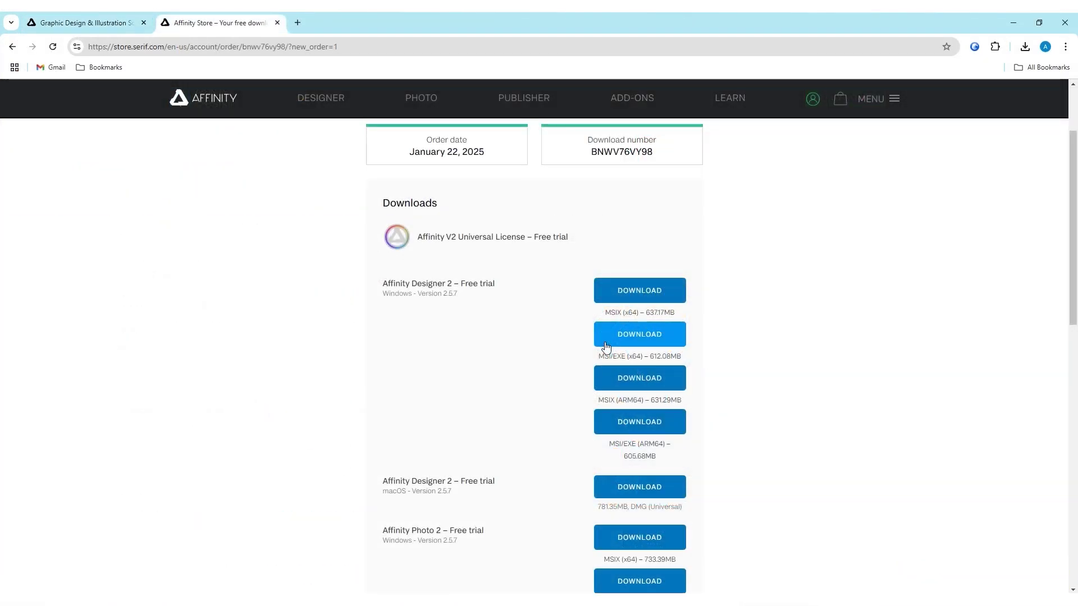
# - Highlight the Windows MSI/EXE (x64) installer, then open Cartoon Animator's Create Character options
pyautogui.moveTo(590, 355); pyautogui.dragTo(627, 357)
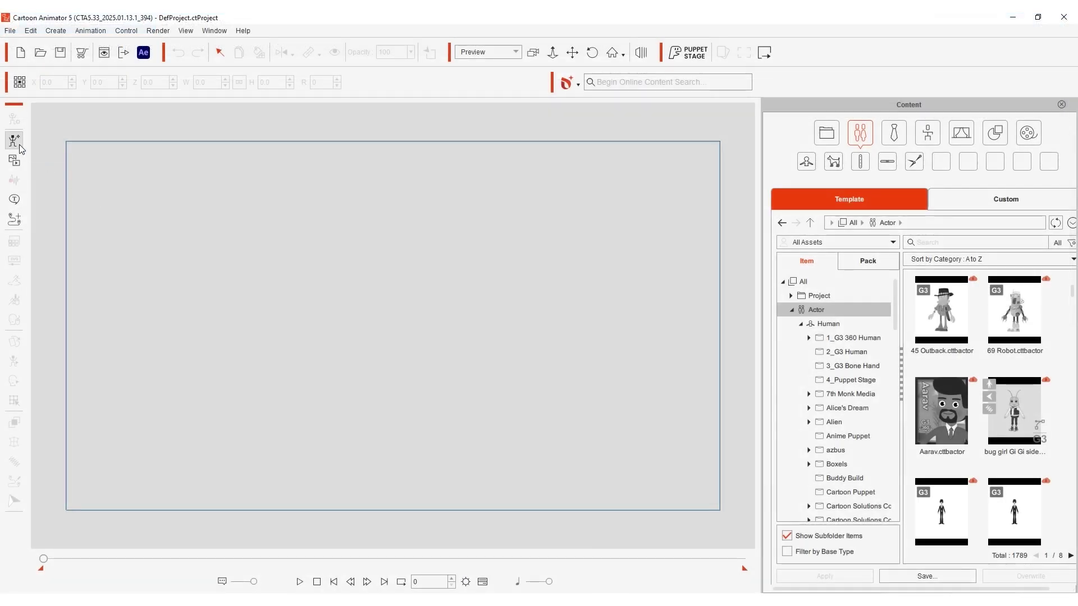
pyautogui.click(15, 141)
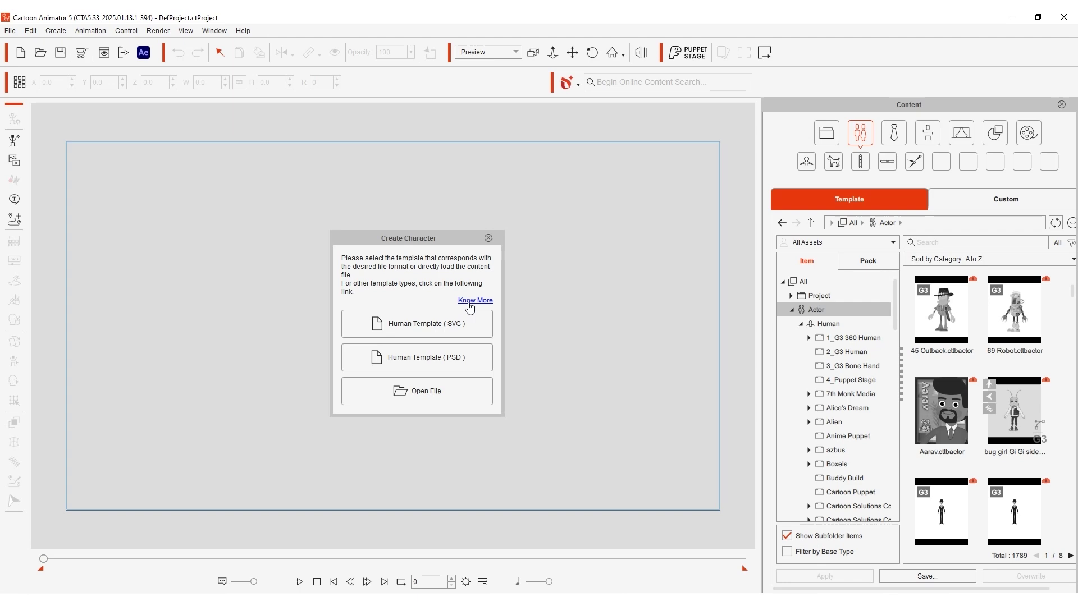
# - Reach the 'Content Dev:CTA5 G3 Character Creation' wiki page via Know More and Wiki & Whitepapers
pyautogui.click(469, 301)
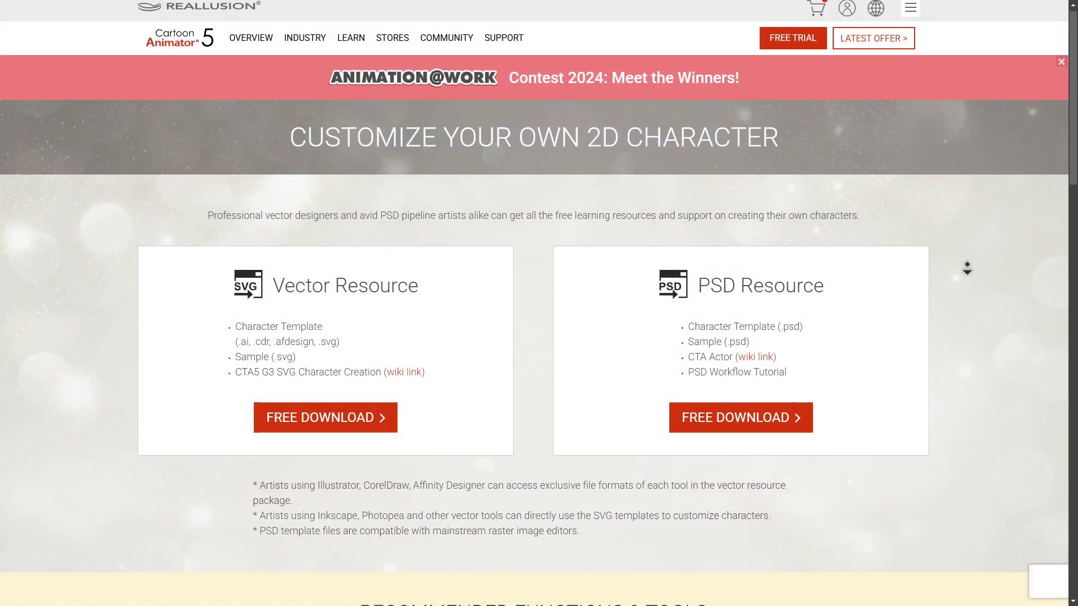
pyautogui.scroll(-6, 967, 268)
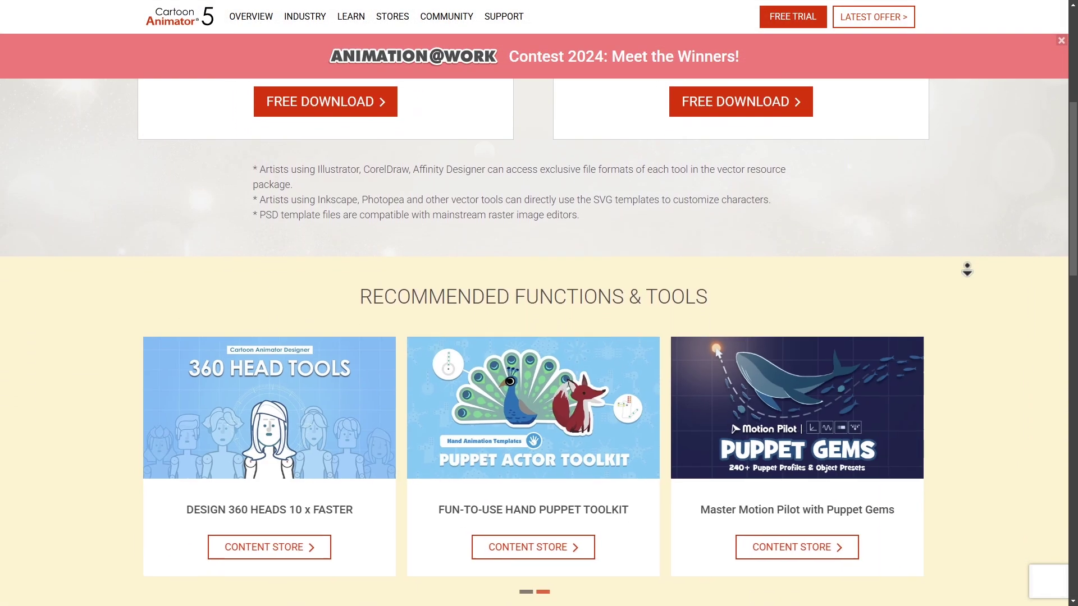
pyautogui.scroll(-6, 966, 268)
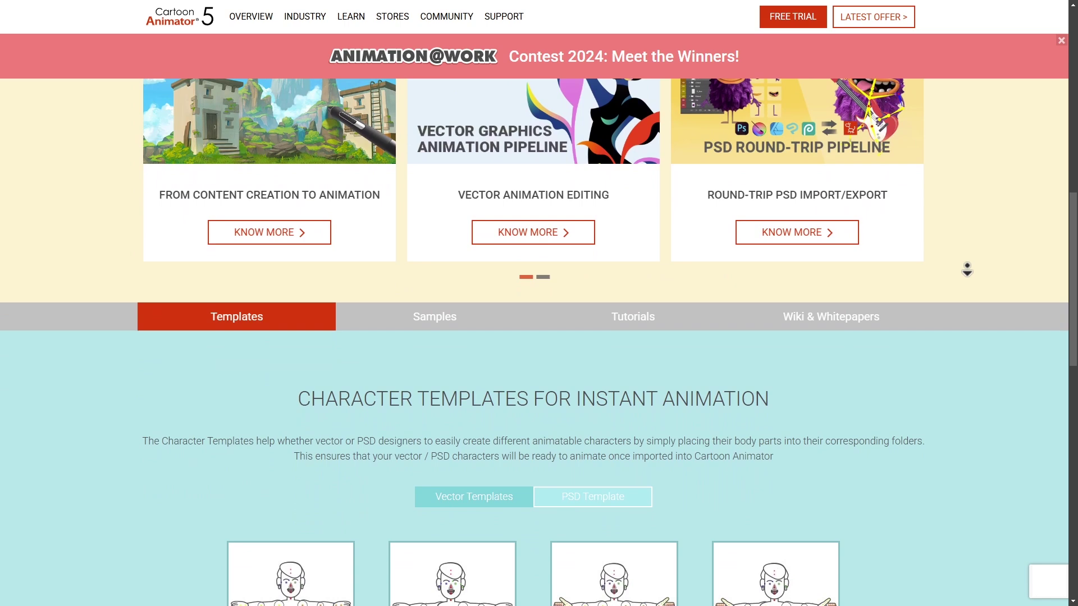
pyautogui.scroll(-6, 966, 269)
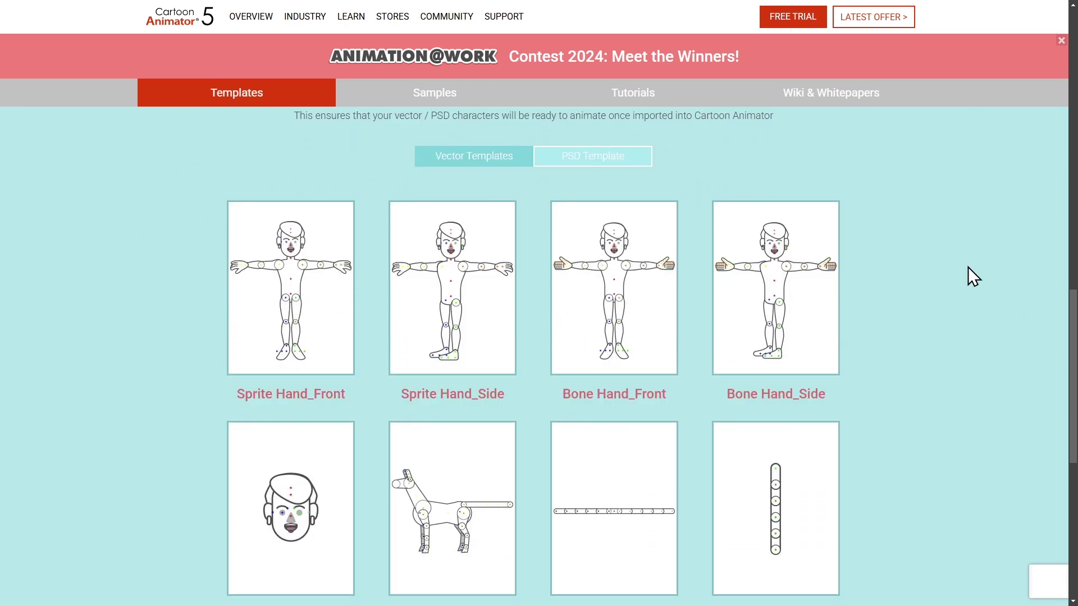
pyautogui.click(818, 93)
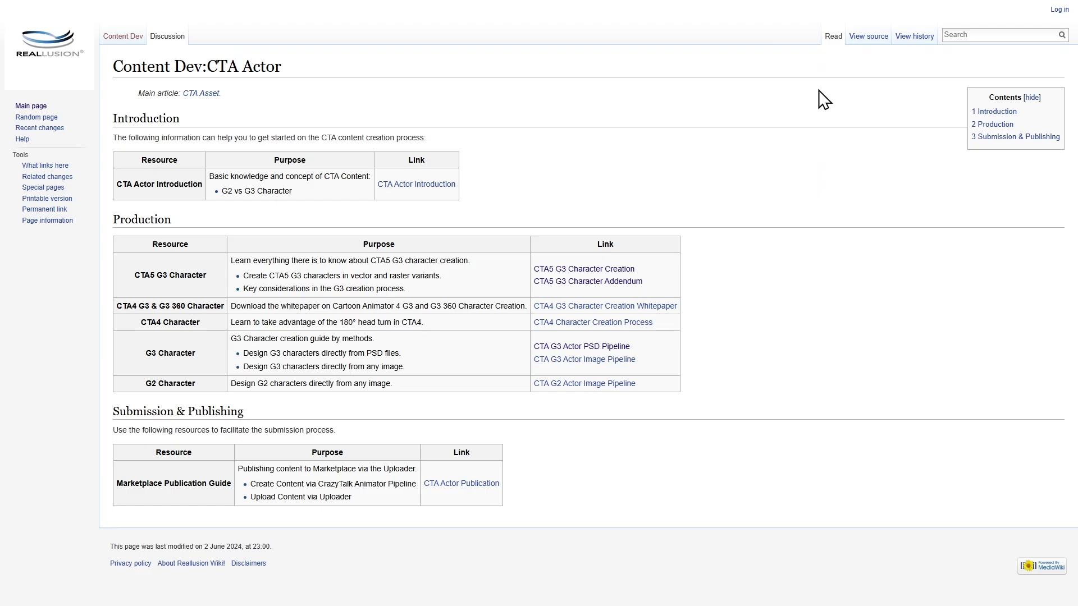
pyautogui.click(624, 270)
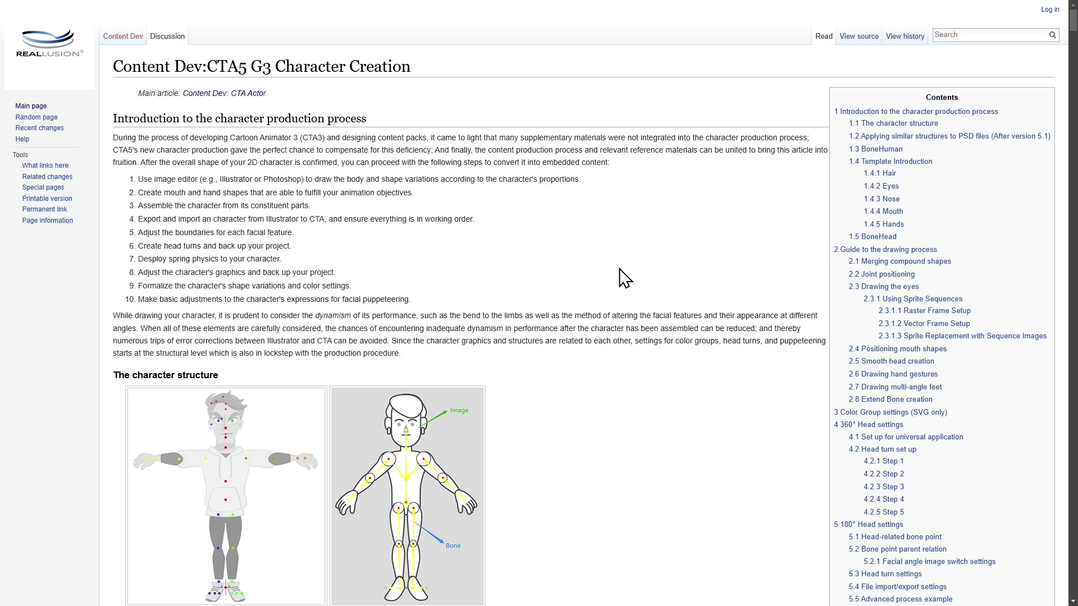
pyautogui.scroll(-4, 617, 281)
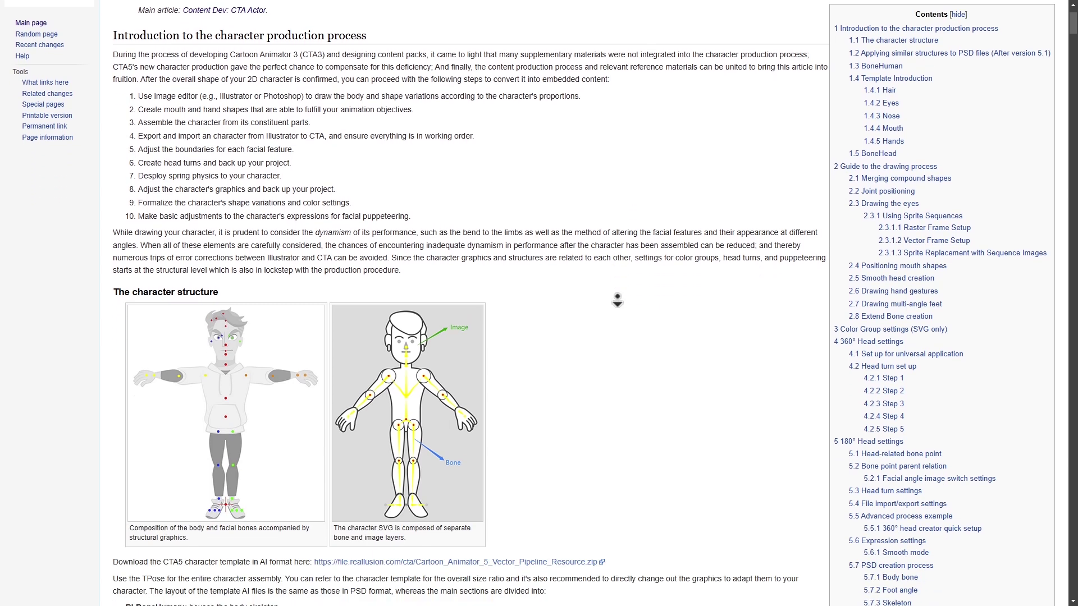
pyautogui.scroll(-6, 617, 303)
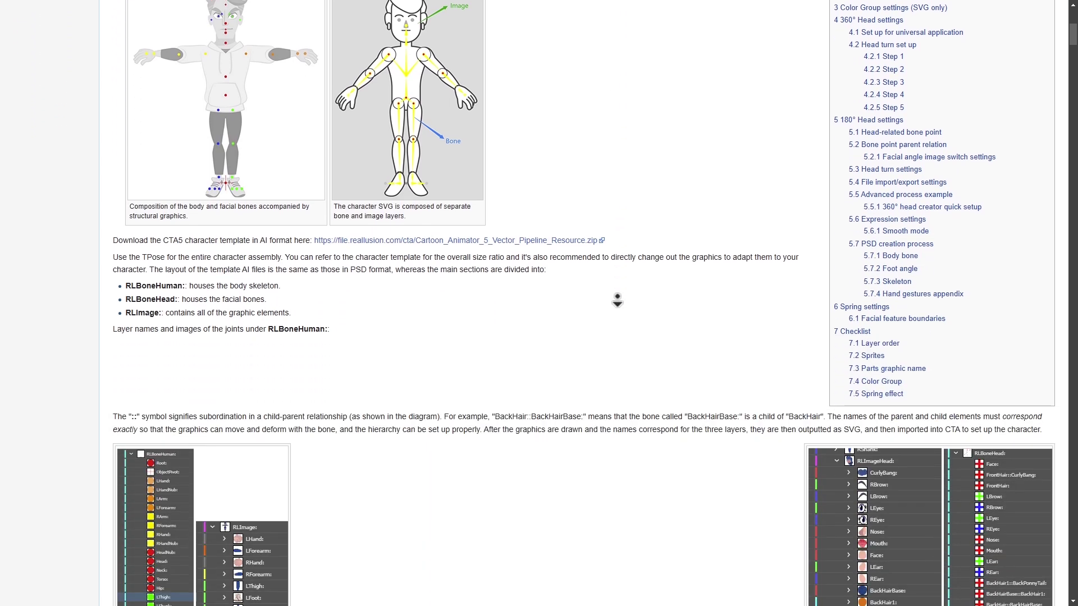
# - Set Designer.exe as the SVG editor in Preferences and start a new blank vector object
pyautogui.scroll(-2, 617, 300)
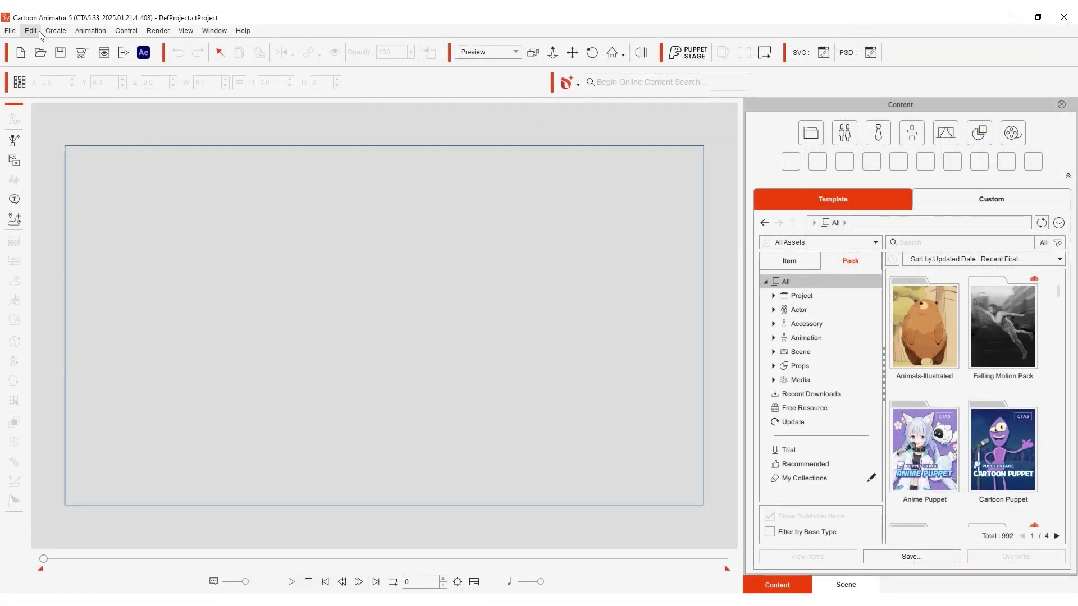
pyautogui.click(39, 31)
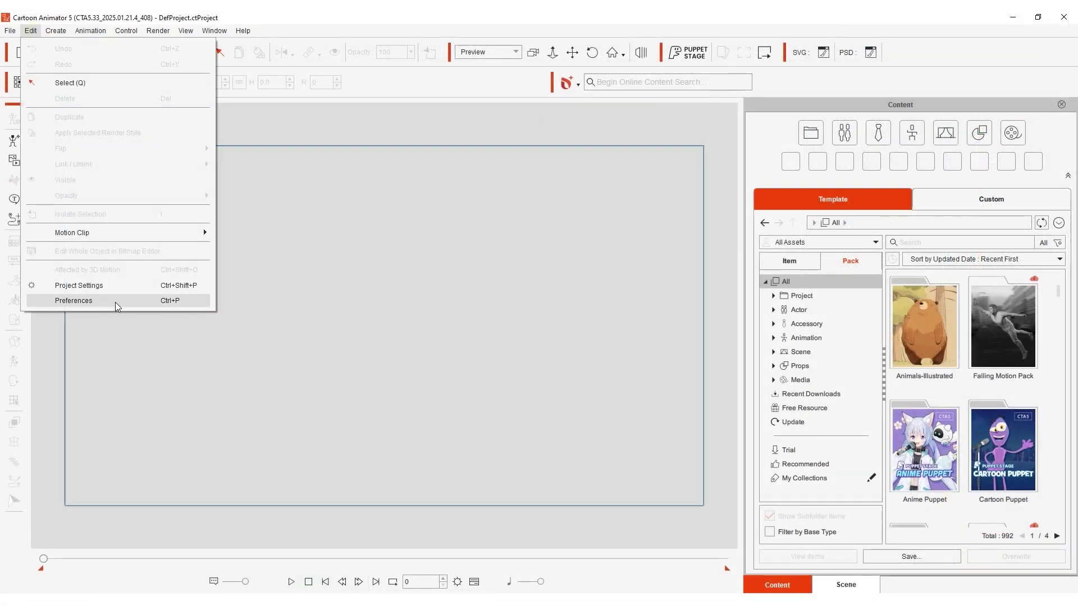
pyautogui.click(69, 304)
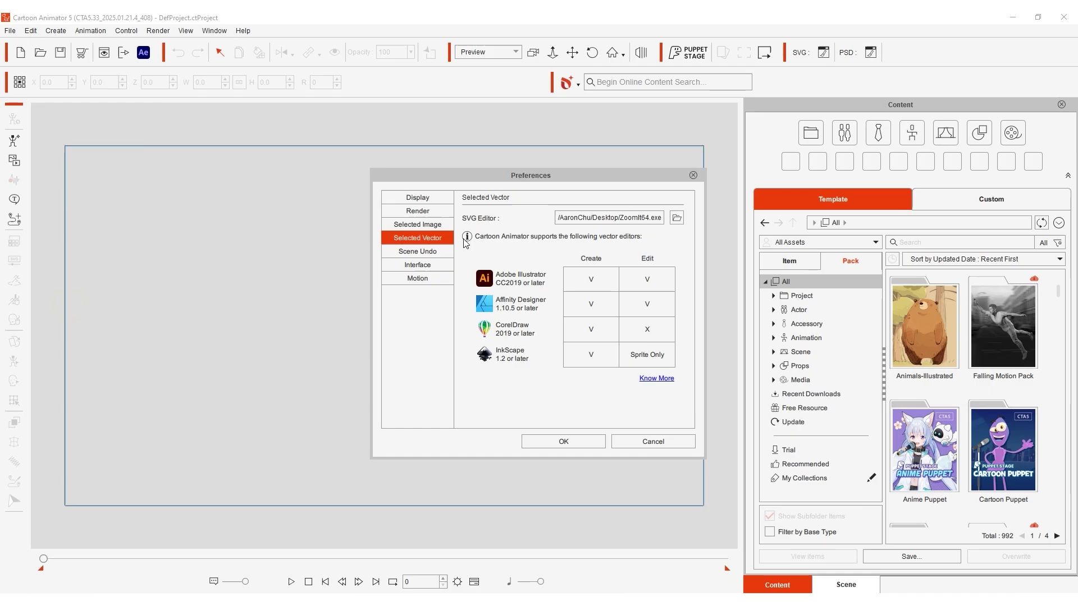
pyautogui.click(676, 218)
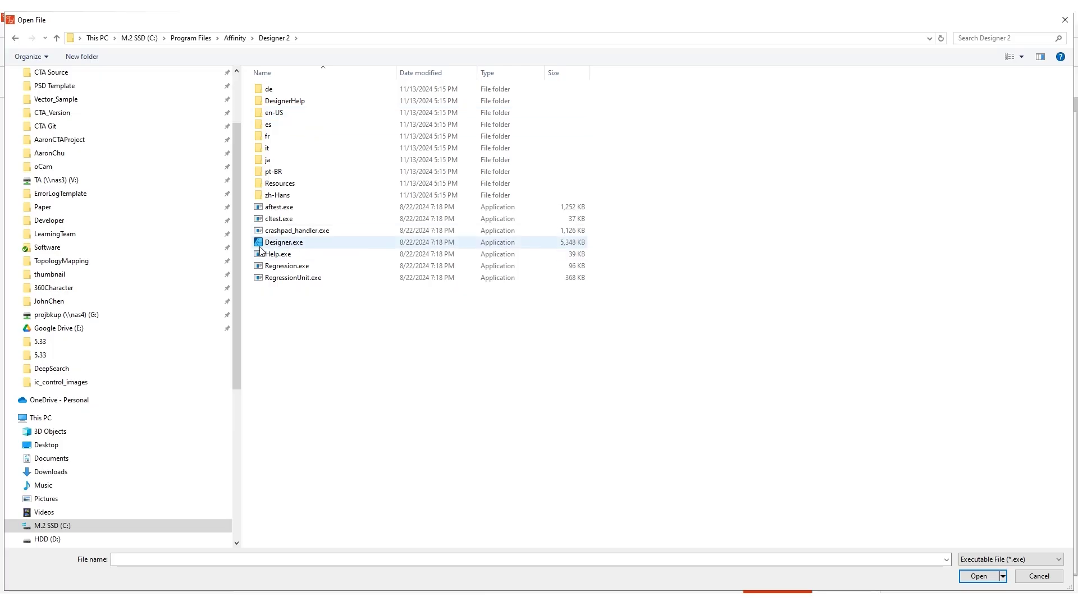
pyautogui.click(308, 245)
pyautogui.click(978, 577)
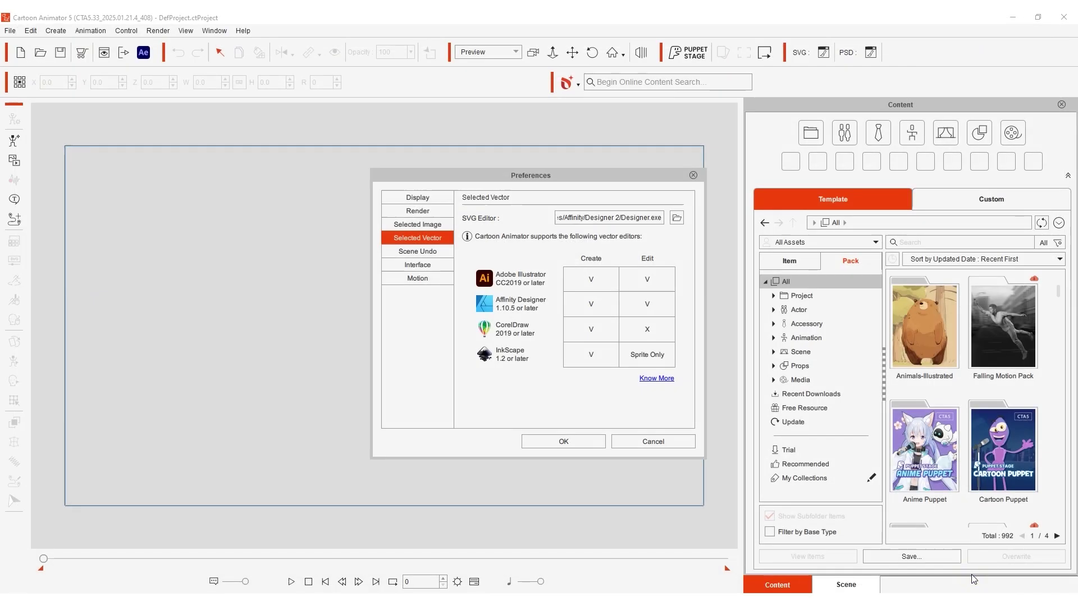
pyautogui.click(536, 442)
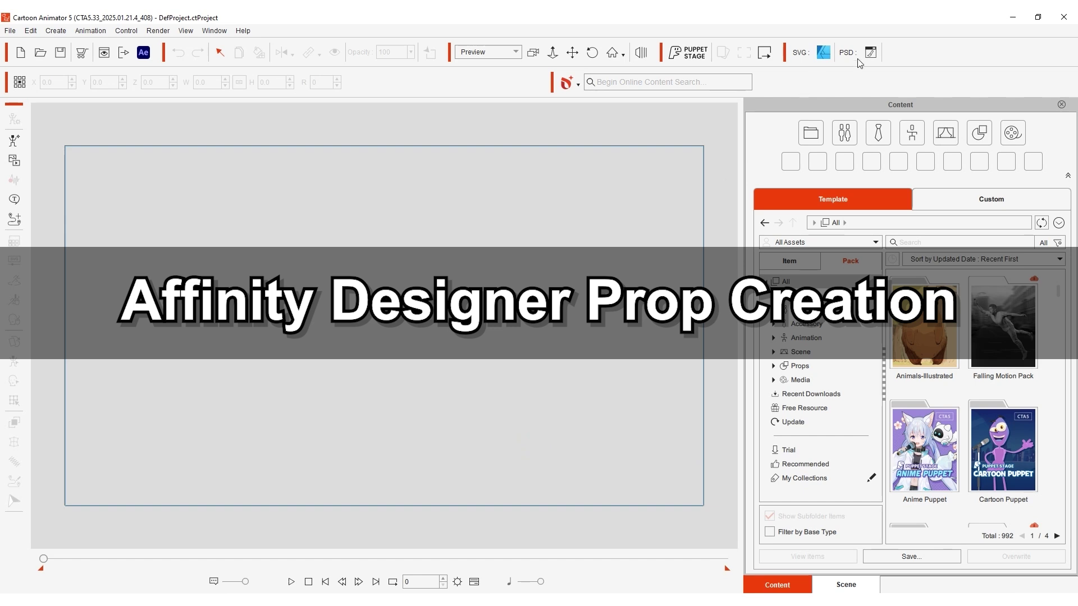
pyautogui.click(823, 53)
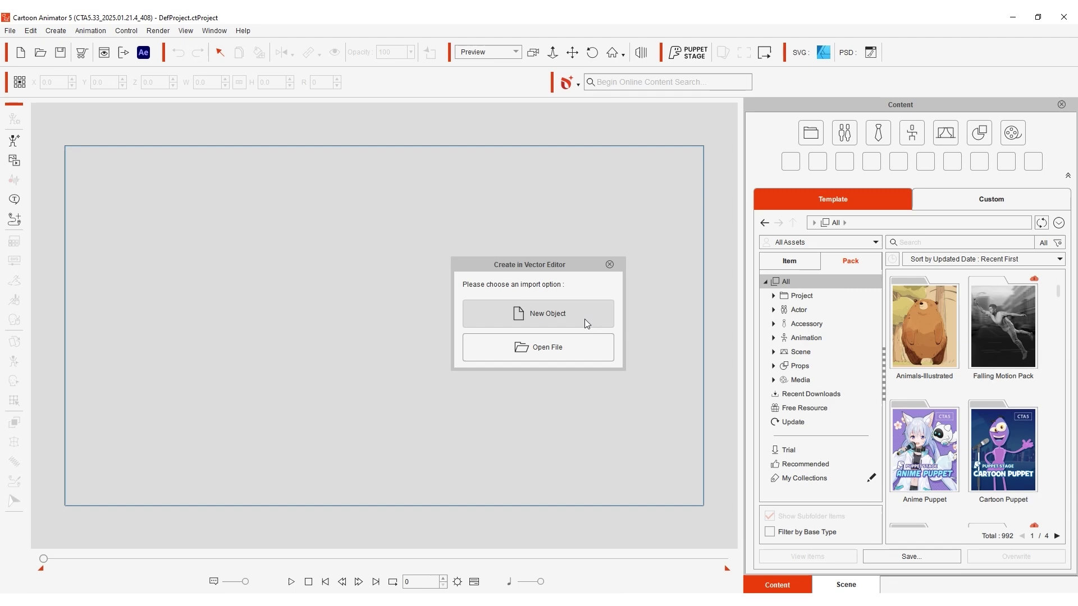
pyautogui.click(551, 323)
# - Draw a circle near the canvas centre and recolour it teal
pyautogui.click(533, 342)
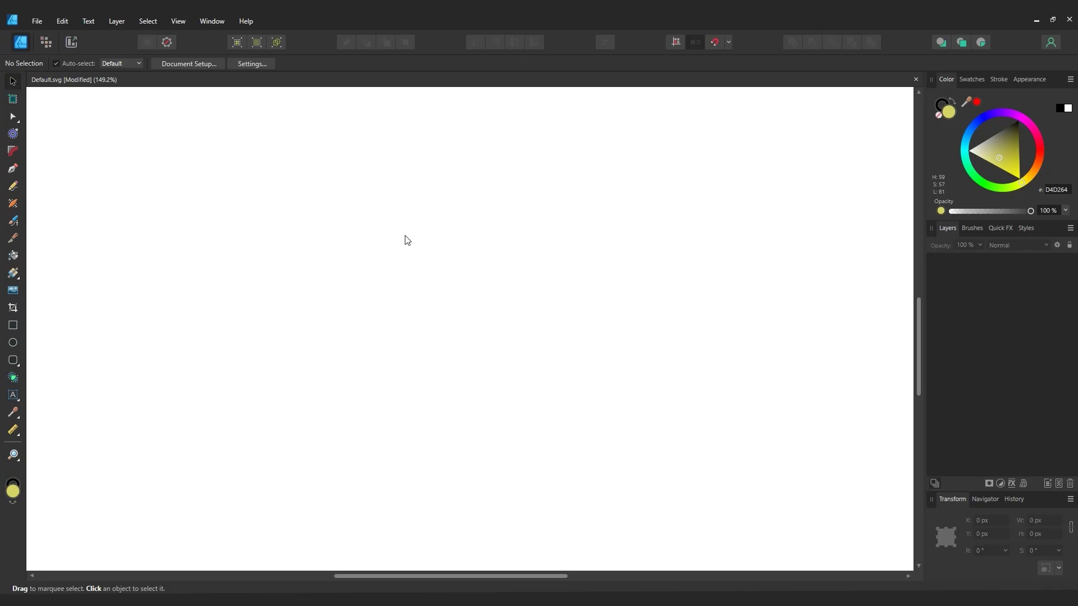
pyautogui.click(13, 342)
pyautogui.moveTo(408, 218); pyautogui.dragTo(554, 364)
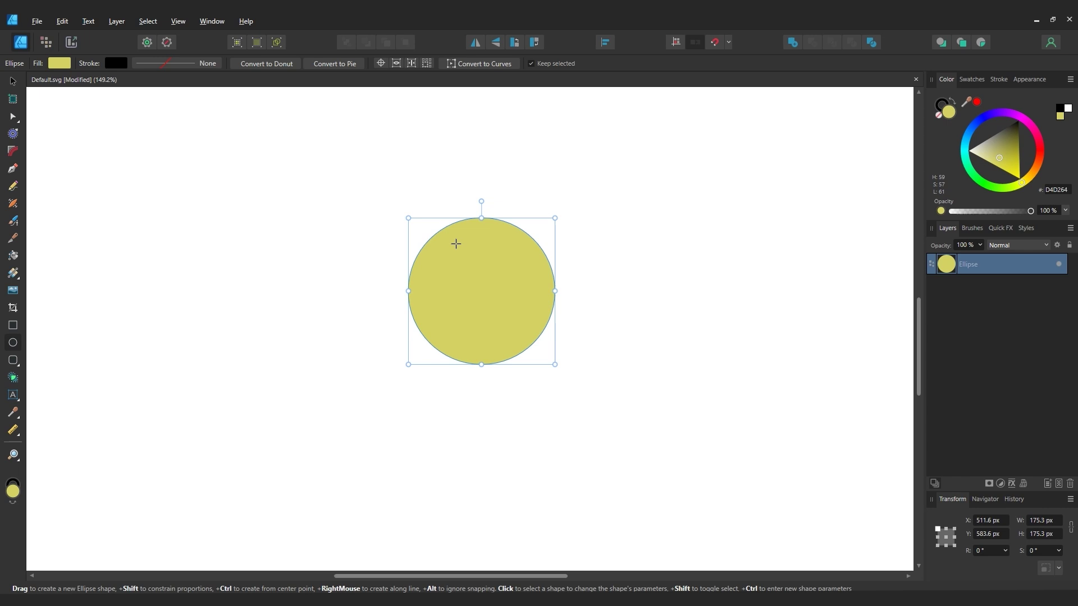
pyautogui.moveTo(1019, 183); pyautogui.dragTo(966, 160)
# - Check the file types offered by Save As, then cancel saving
pyautogui.click(37, 22)
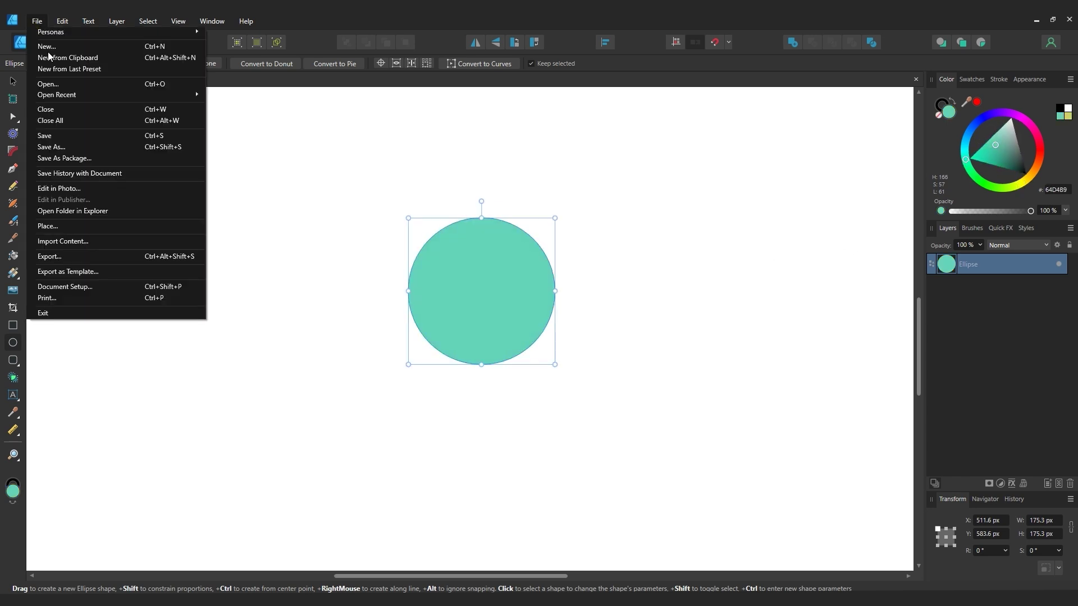
pyautogui.click(95, 138)
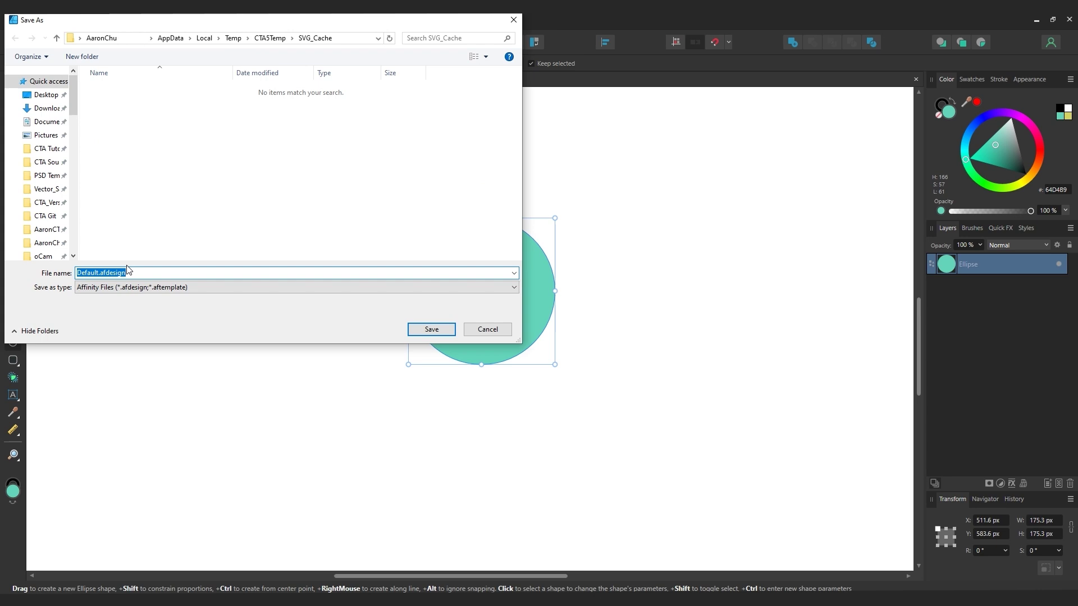
pyautogui.click(151, 288)
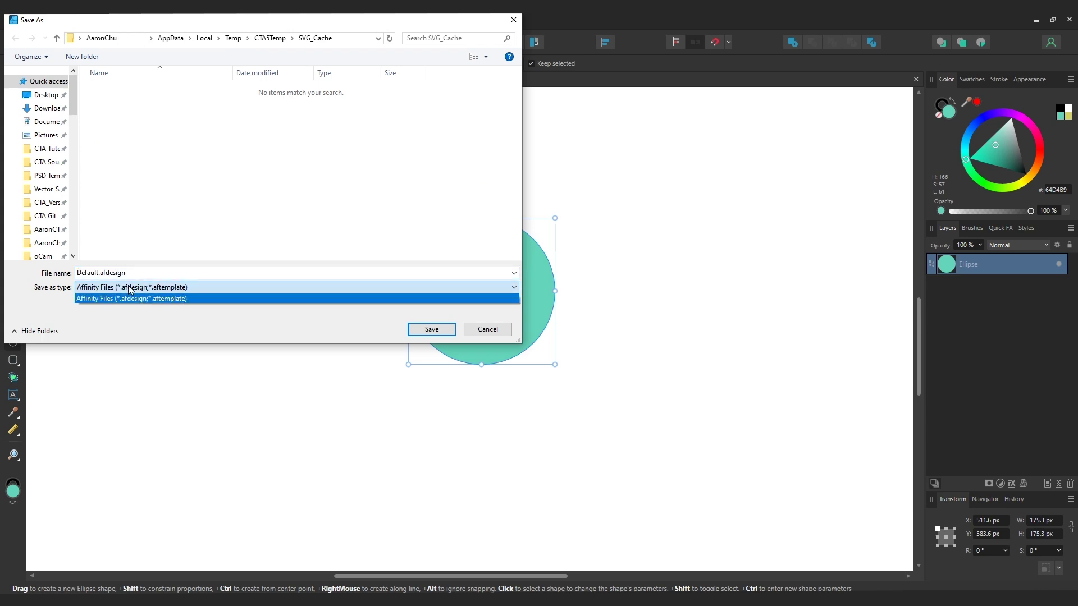
pyautogui.click(227, 299)
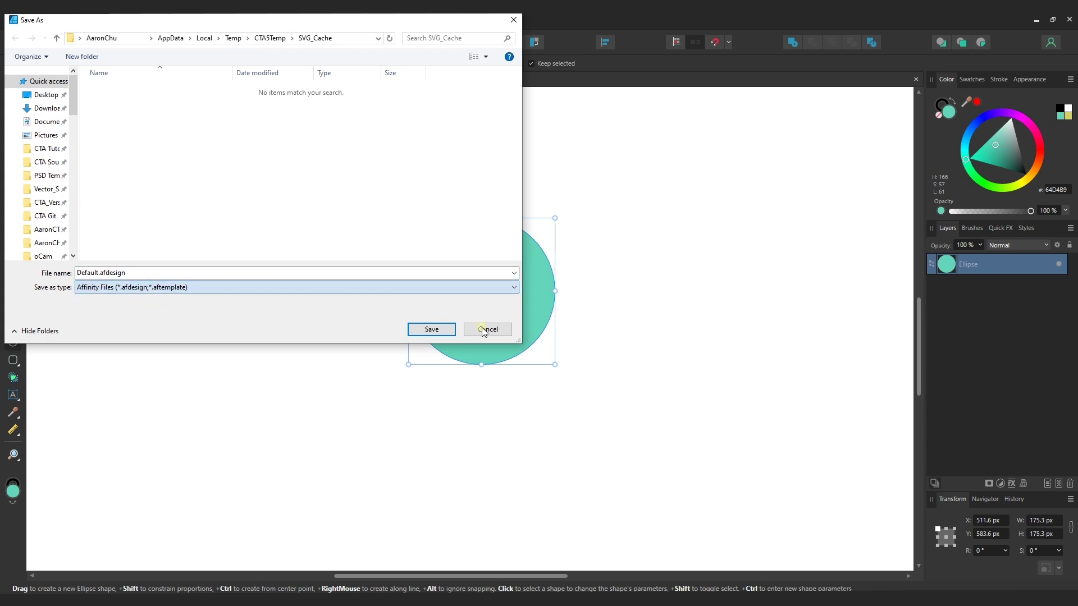
pyautogui.click(487, 329)
# - Open the document's folder in Explorer and copy its address-bar path
pyautogui.click(40, 23)
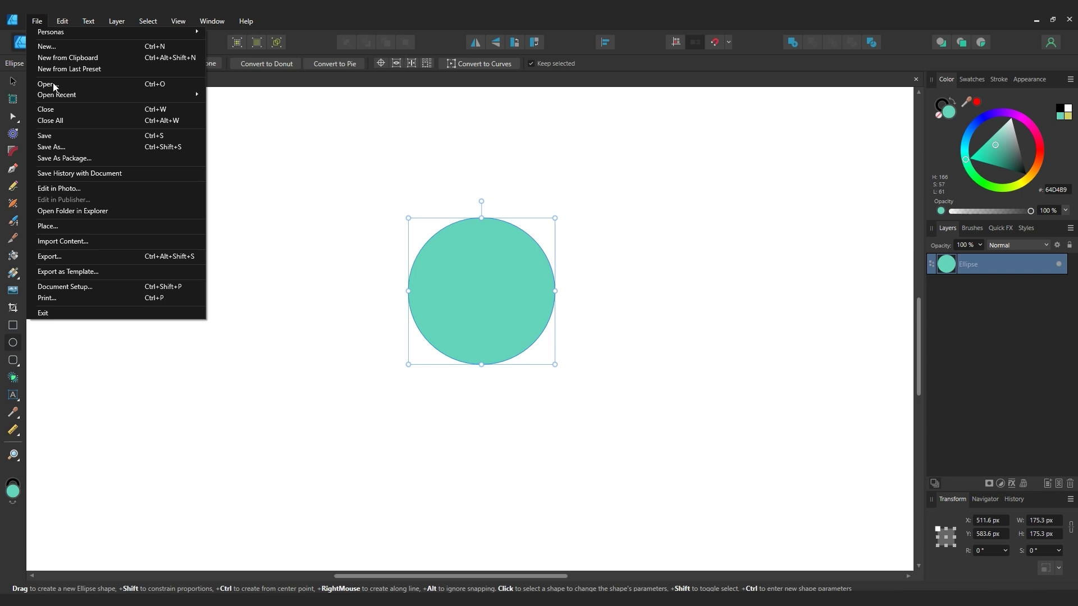
pyautogui.click(137, 209)
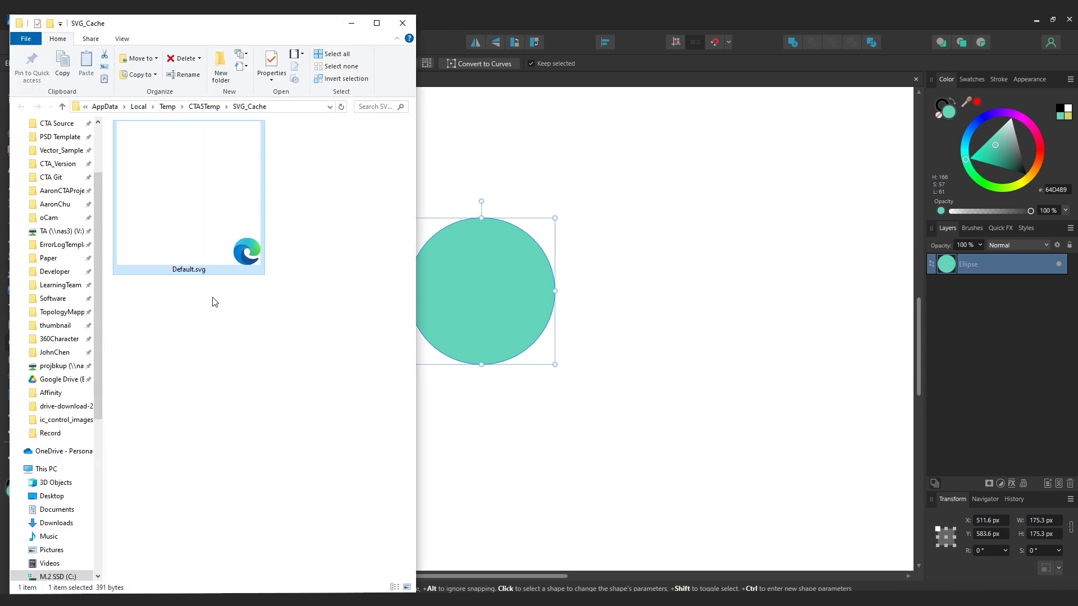
pyautogui.click(270, 107)
pyautogui.rightClick(270, 106)
pyautogui.click(298, 142)
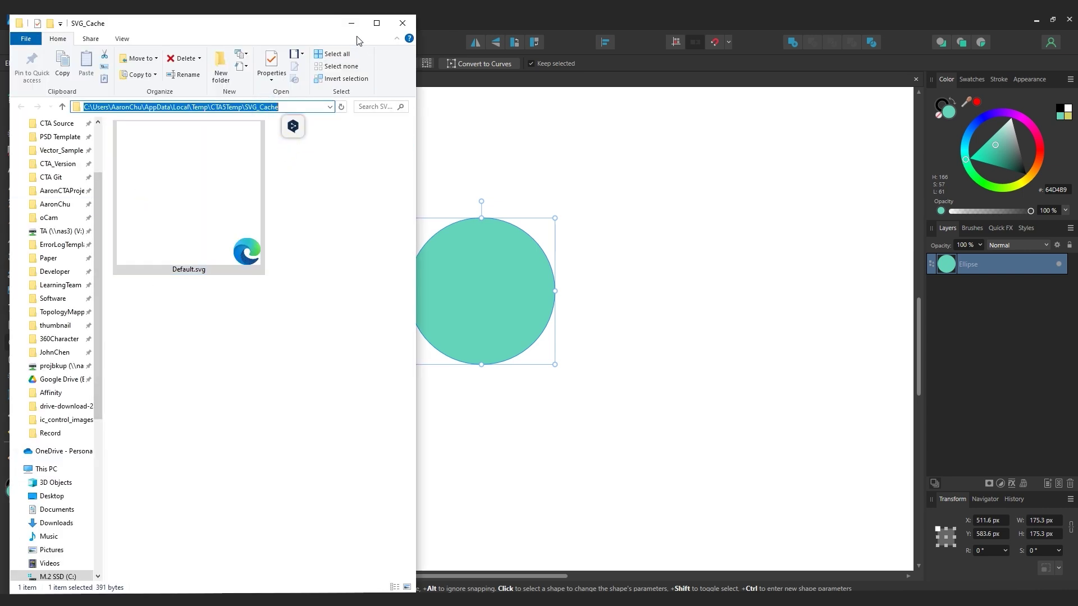
pyautogui.click(352, 23)
pyautogui.click(38, 21)
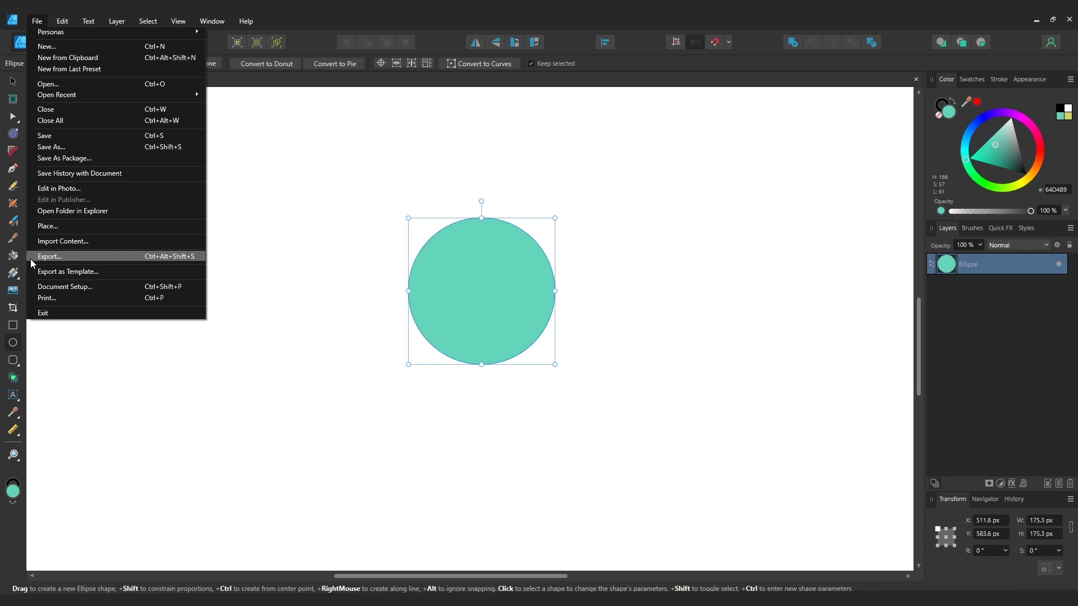
# - Export the circle as SVG, replacing Default.svg in the pasted SVG_Cache folder
pyautogui.click(111, 259)
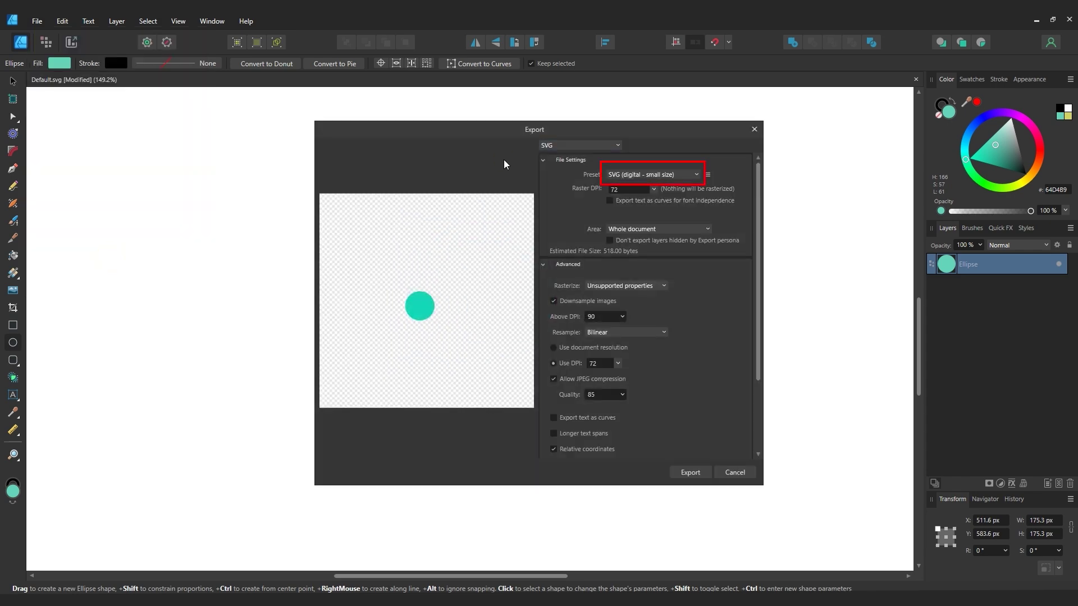
pyautogui.click(701, 474)
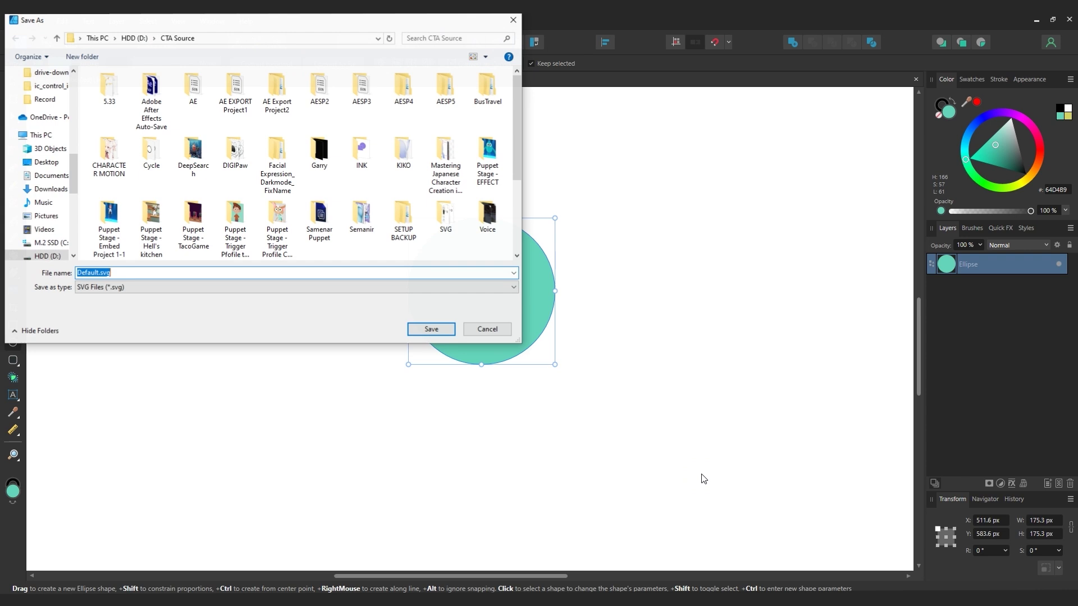
pyautogui.click(265, 38)
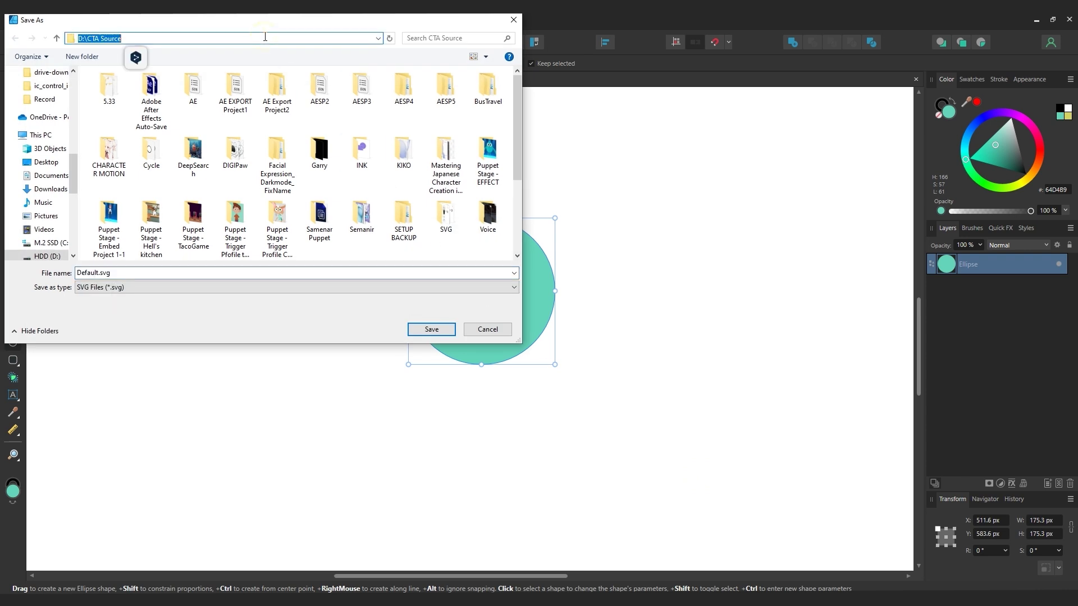
pyautogui.write('C:\\Users\\AaronChu\\AppData\\Local\\Temp\\CTA5Temp\\SVG_Cache')
pyautogui.press('Return')
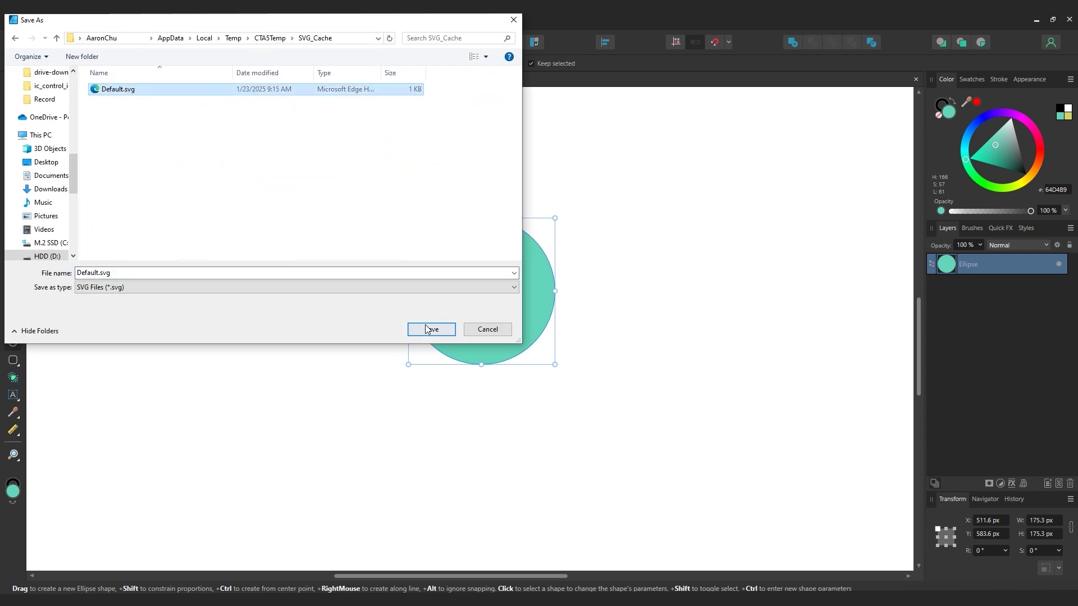
pyautogui.click(430, 329)
pyautogui.click(581, 351)
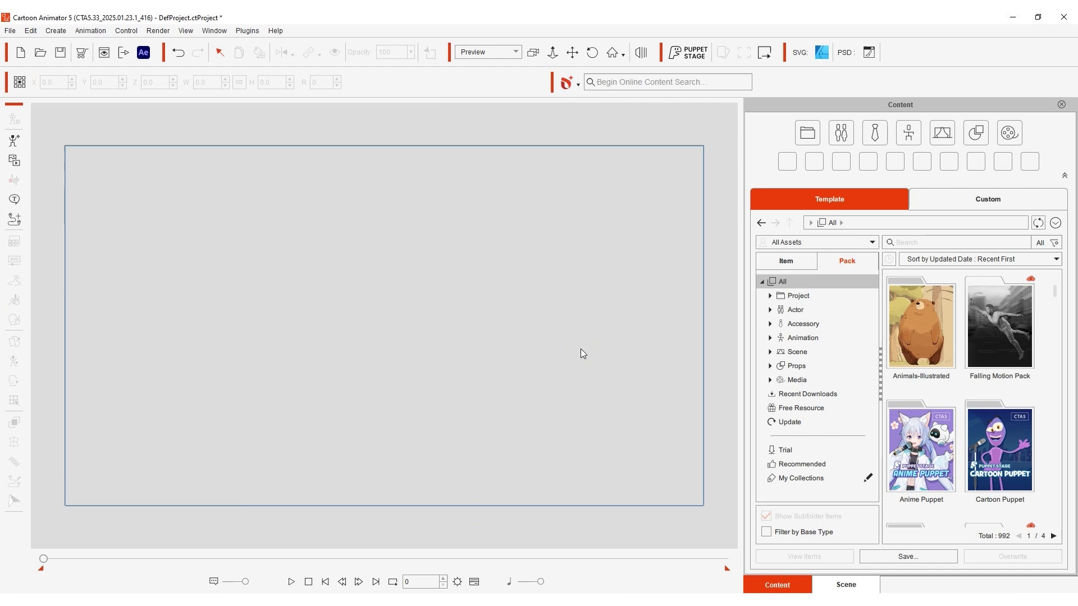
# - Bring the circle in as a prop and draw four wavy Pencil strokes across it
pyautogui.click(567, 308)
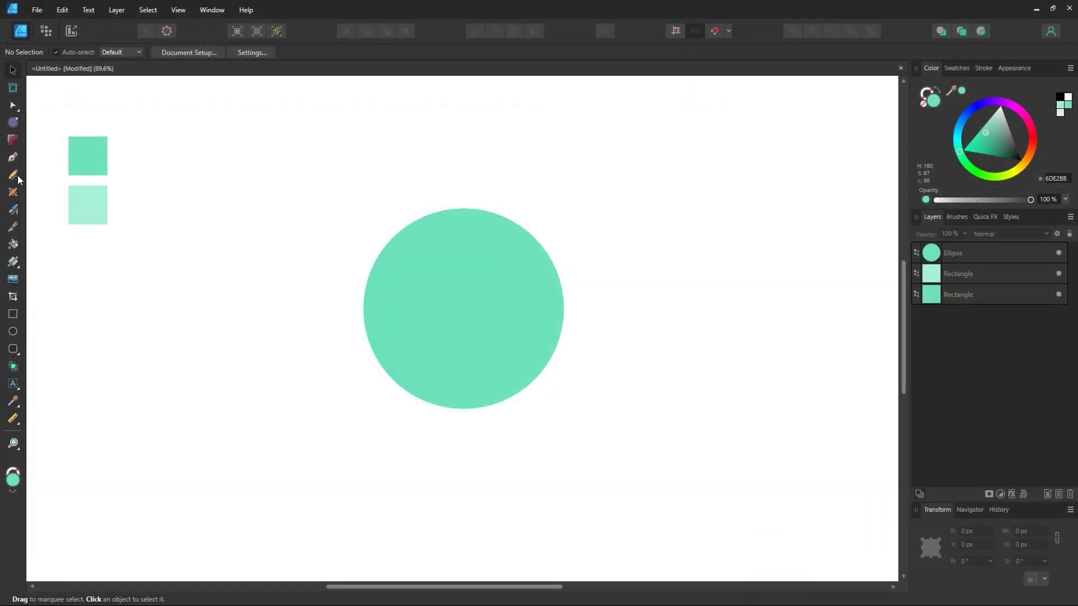
pyautogui.moveTo(359, 244)
pyautogui.mouseDown()
pyautogui.moveTo(417, 225)
pyautogui.moveTo(601, 241)
pyautogui.mouseUp()
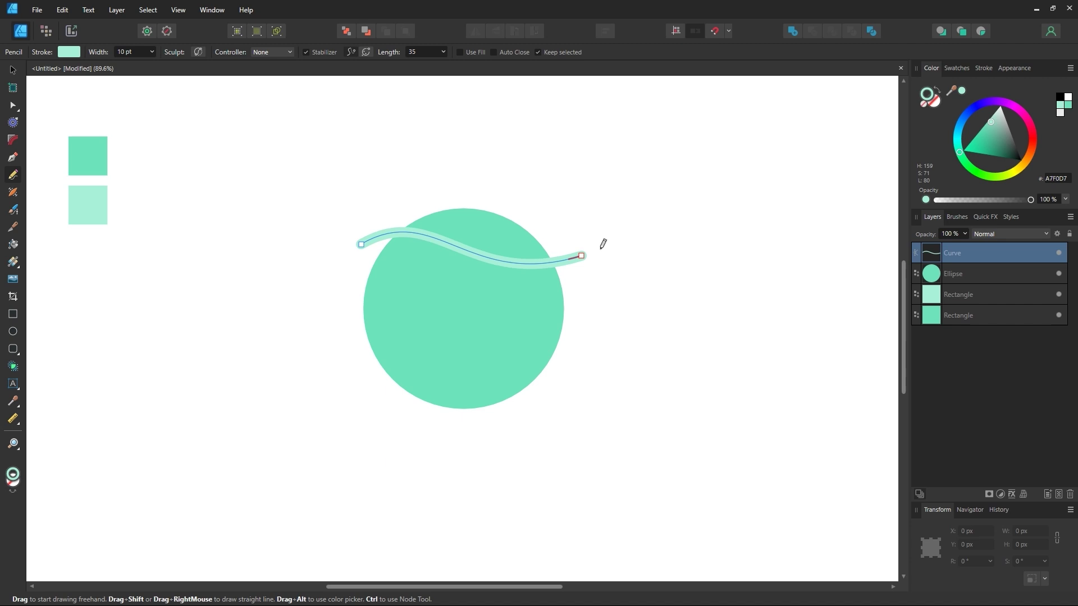
pyautogui.moveTo(335, 296); pyautogui.dragTo(647, 244)
pyautogui.moveTo(334, 338)
pyautogui.mouseDown()
pyautogui.moveTo(496, 307)
pyautogui.moveTo(590, 353)
pyautogui.mouseUp()
pyautogui.moveTo(354, 390)
pyautogui.mouseDown()
pyautogui.moveTo(470, 359)
pyautogui.moveTo(571, 388)
pyautogui.mouseUp()
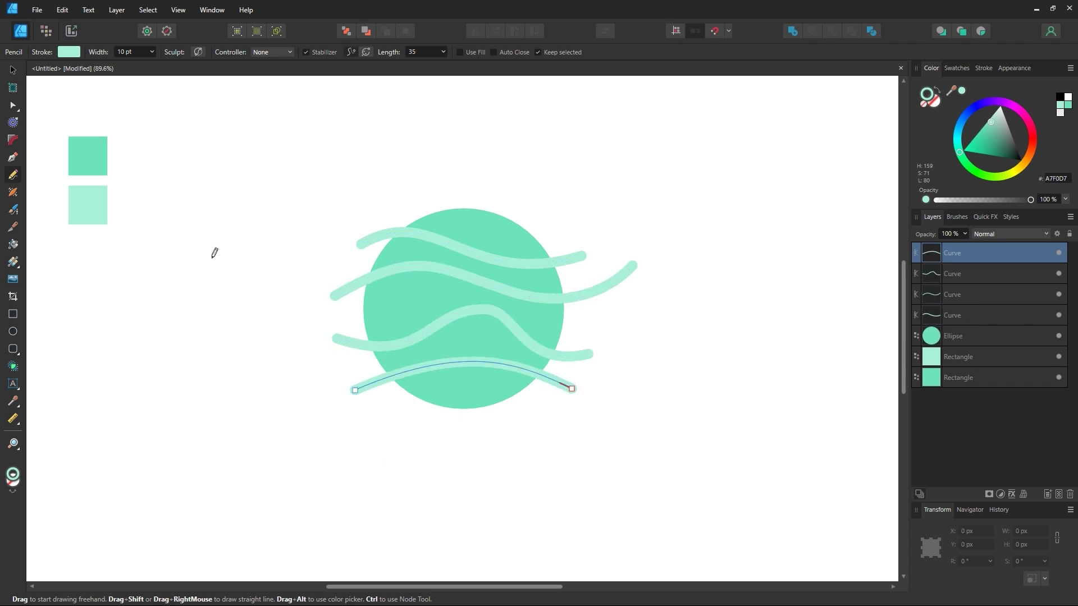
# - Thicken the ends of the top and middle stripes with the Stroke Width tool
pyautogui.press('v')
pyautogui.click(388, 238)
pyautogui.click(19, 197)
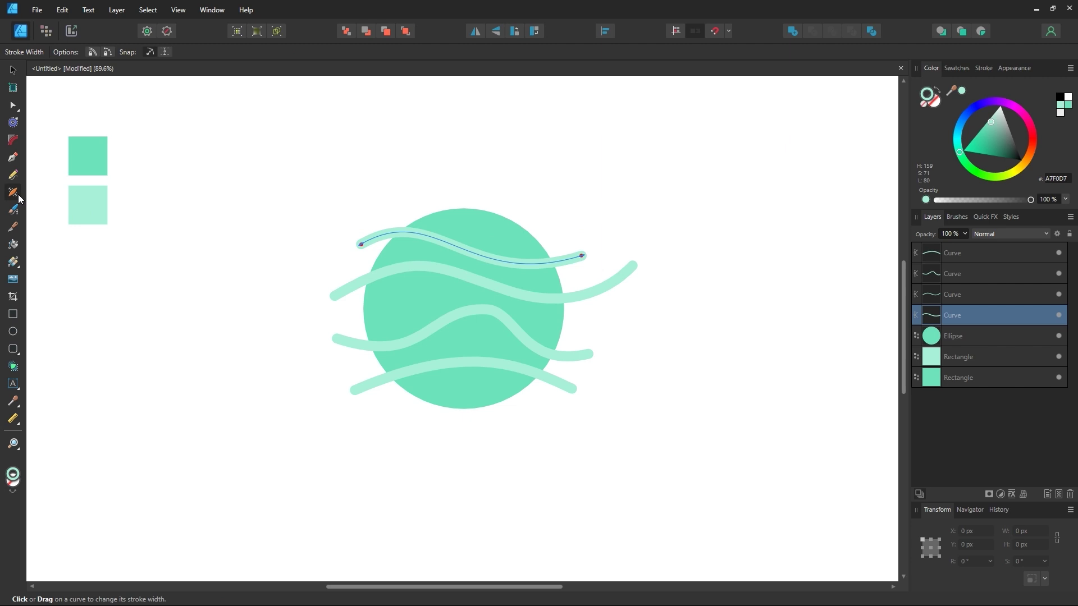
pyautogui.moveTo(580, 255); pyautogui.dragTo(580, 247)
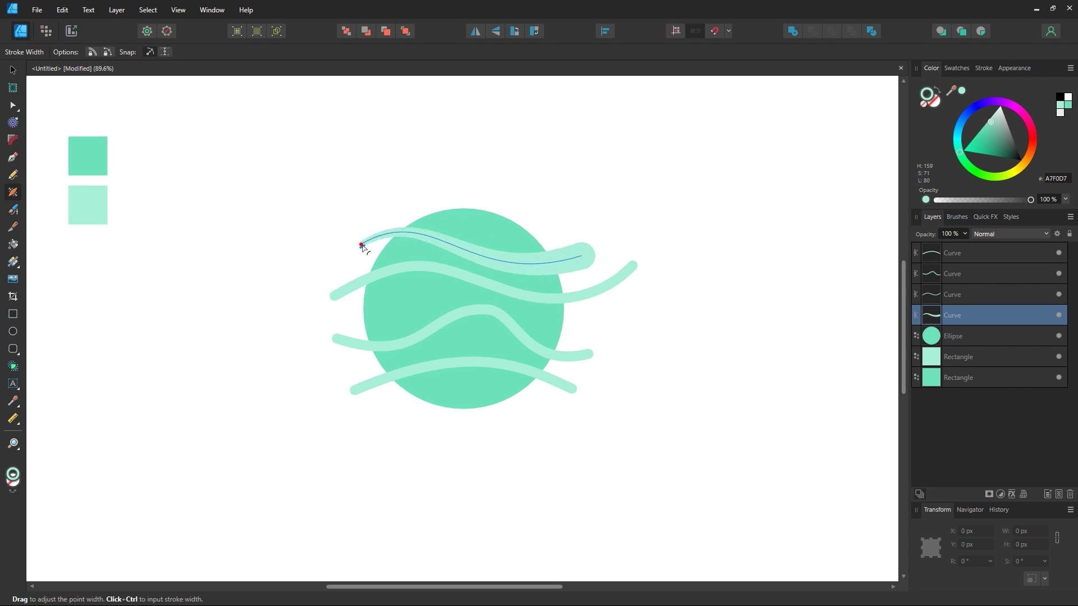
pyautogui.click(480, 284)
pyautogui.moveTo(335, 294); pyautogui.dragTo(331, 292)
pyautogui.moveTo(588, 292); pyautogui.dragTo(587, 287)
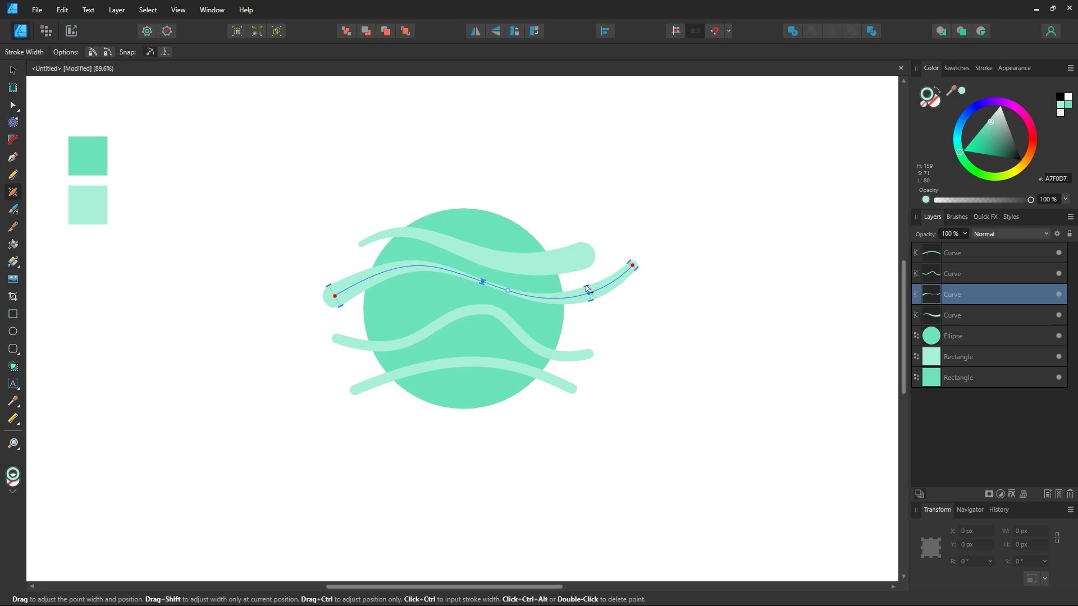
pyautogui.click(416, 371)
pyautogui.press('v')
pyautogui.click(638, 369)
# - Select all four Curve layers and expand their strokes into filled shapes
pyautogui.click(954, 252)
pyautogui.keyDown('shift'); pyautogui.click(961, 317); pyautogui.keyUp('shift')
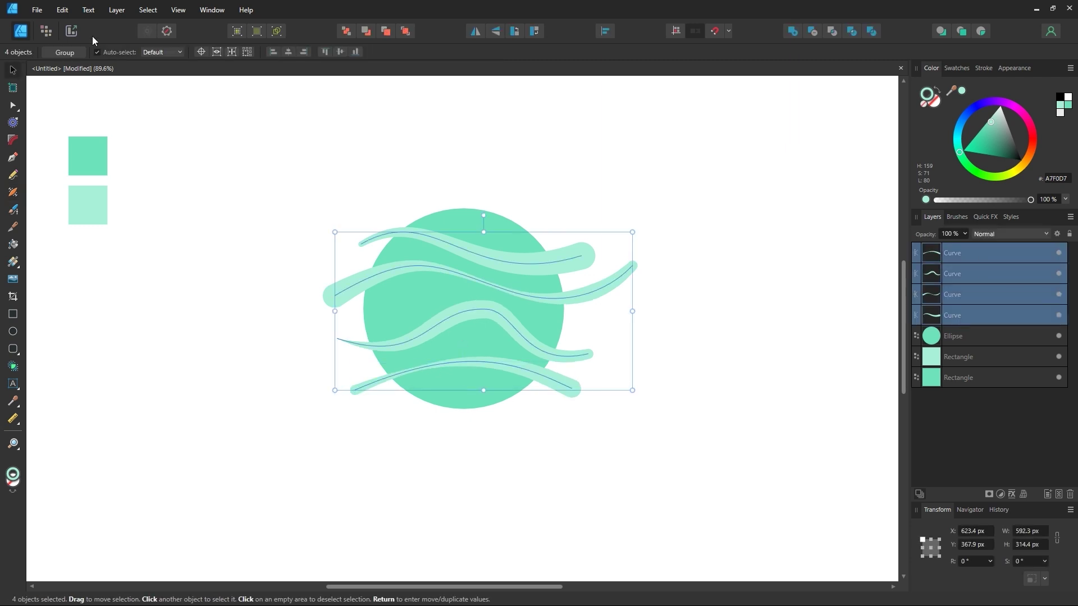
pyautogui.click(115, 10)
pyautogui.click(206, 350)
# - Select the stripes with the circle and Shape Builder-delete the stripe ends beyond its left and right edges
pyautogui.moveTo(276, 135); pyautogui.dragTo(670, 462)
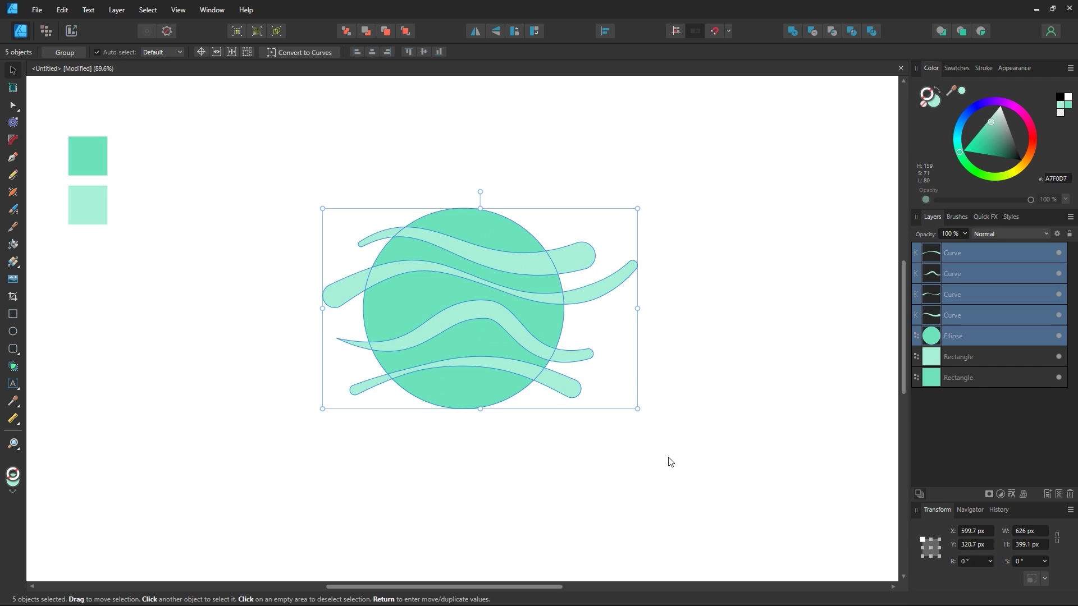
pyautogui.click(14, 367)
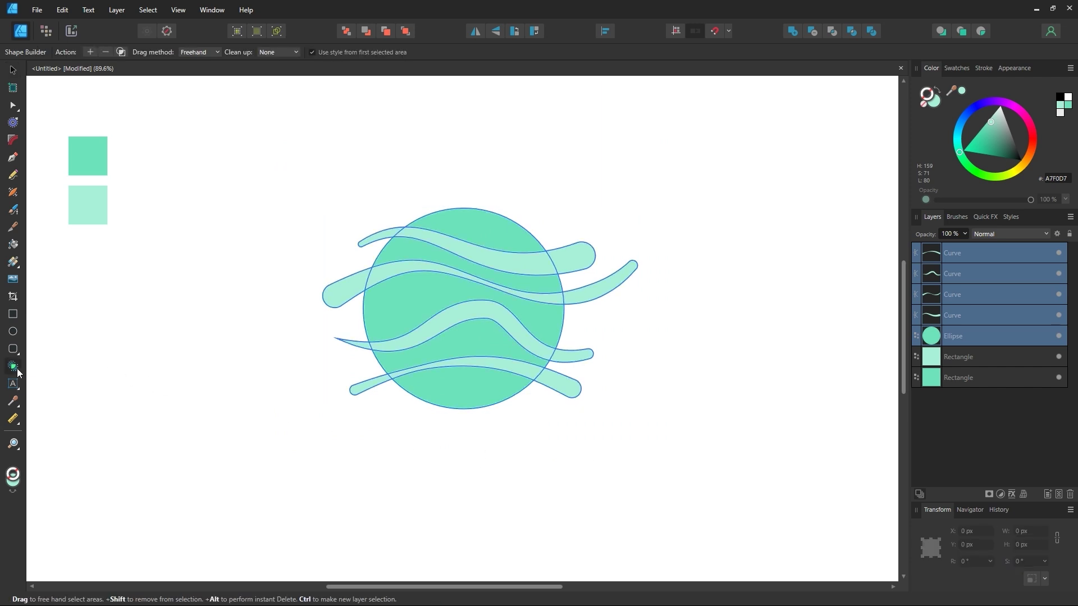
pyautogui.moveTo(569, 237)
pyautogui.mouseDown()
pyautogui.moveTo(590, 271)
pyautogui.moveTo(583, 353)
pyautogui.moveTo(555, 405)
pyautogui.mouseUp()
pyautogui.moveTo(383, 224)
pyautogui.mouseDown()
pyautogui.moveTo(357, 274)
pyautogui.moveTo(352, 340)
pyautogui.moveTo(393, 398)
pyautogui.mouseUp()
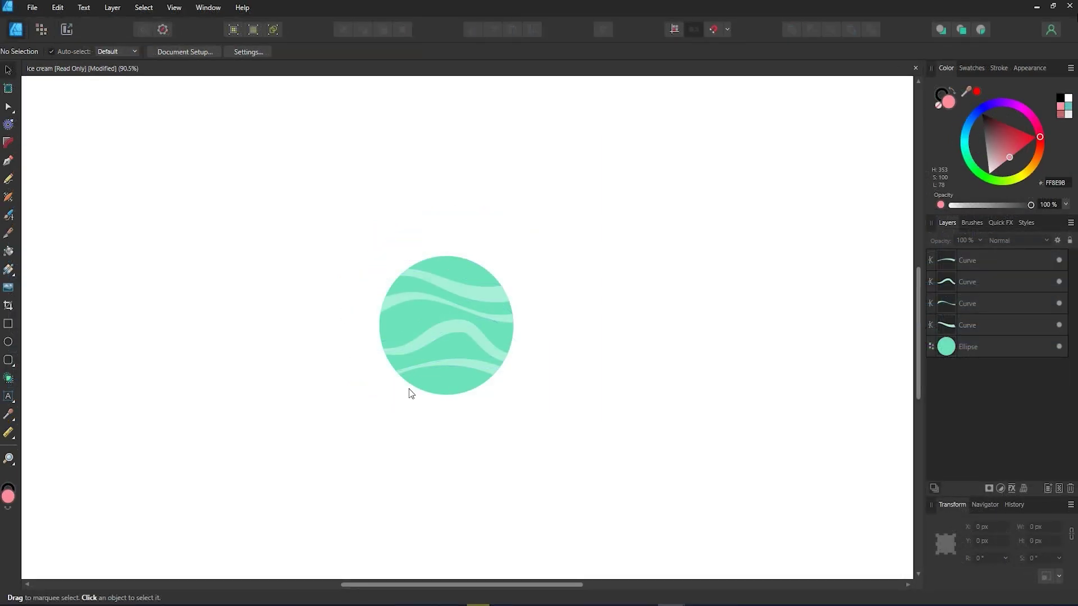
# - Duplicate the striped circle, move the copy above, colour it pink and bring it to front
pyautogui.click(427, 388)
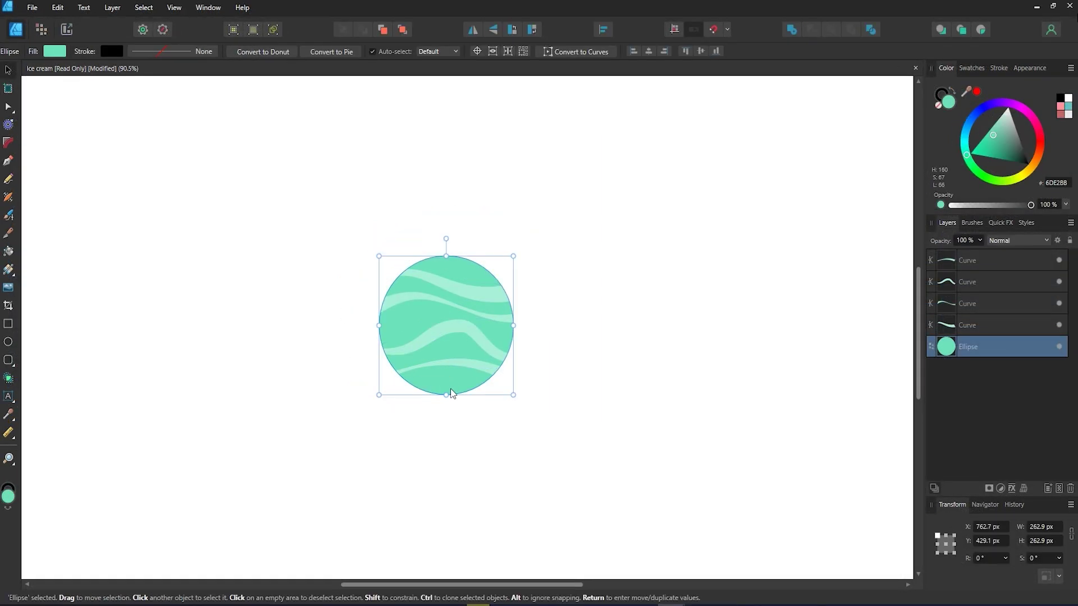
pyautogui.hotkey('ctrl', 'j')
pyautogui.moveTo(453, 391); pyautogui.dragTo(457, 301)
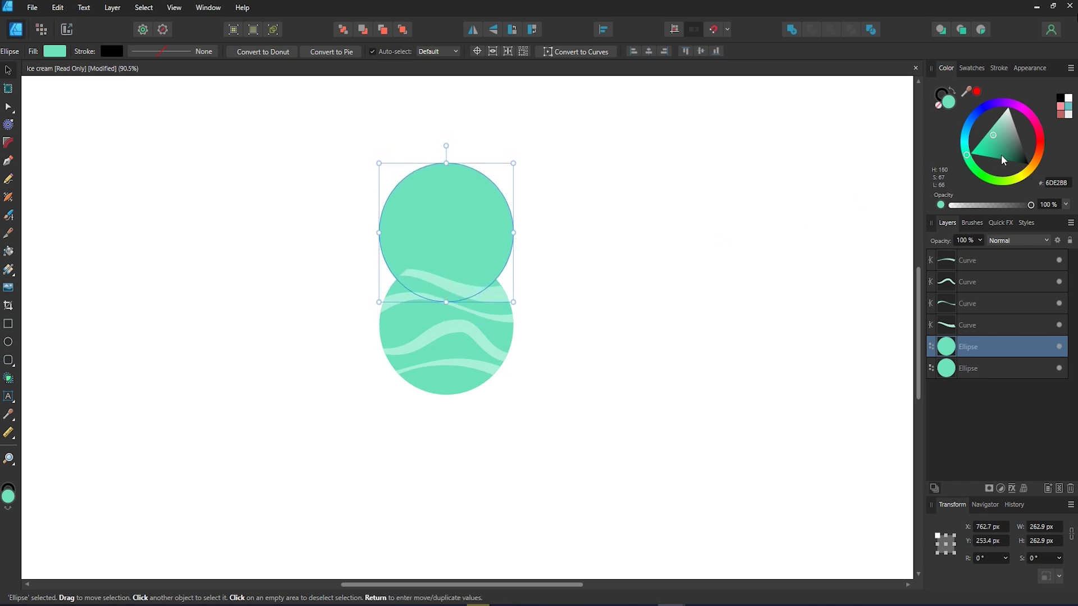
pyautogui.moveTo(1039, 142); pyautogui.dragTo(1039, 137)
pyautogui.moveTo(977, 347); pyautogui.dragTo(1001, 259)
# - Duplicate the pink circle into a small red cherry on top
pyautogui.hotkey('ctrl', 'j')
pyautogui.moveTo(512, 163); pyautogui.dragTo(457, 165)
pyautogui.moveTo(1006, 159); pyautogui.dragTo(1023, 142)
pyautogui.click(628, 275)
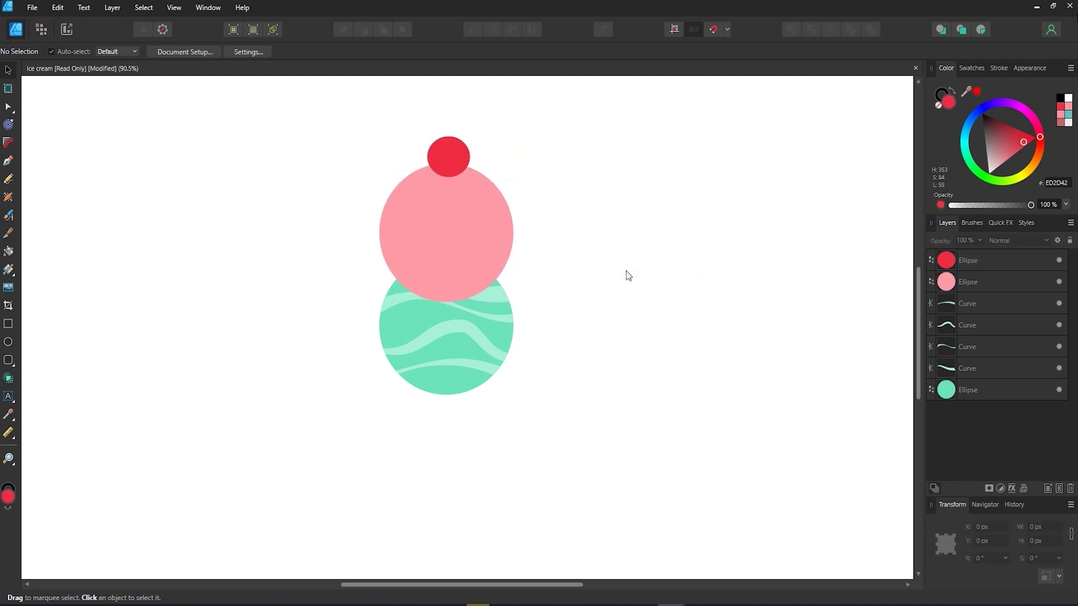
# - Draw a red triangle below the mint scoop and flip it to point down as the cone
pyautogui.click(8, 360)
pyautogui.click(12, 364)
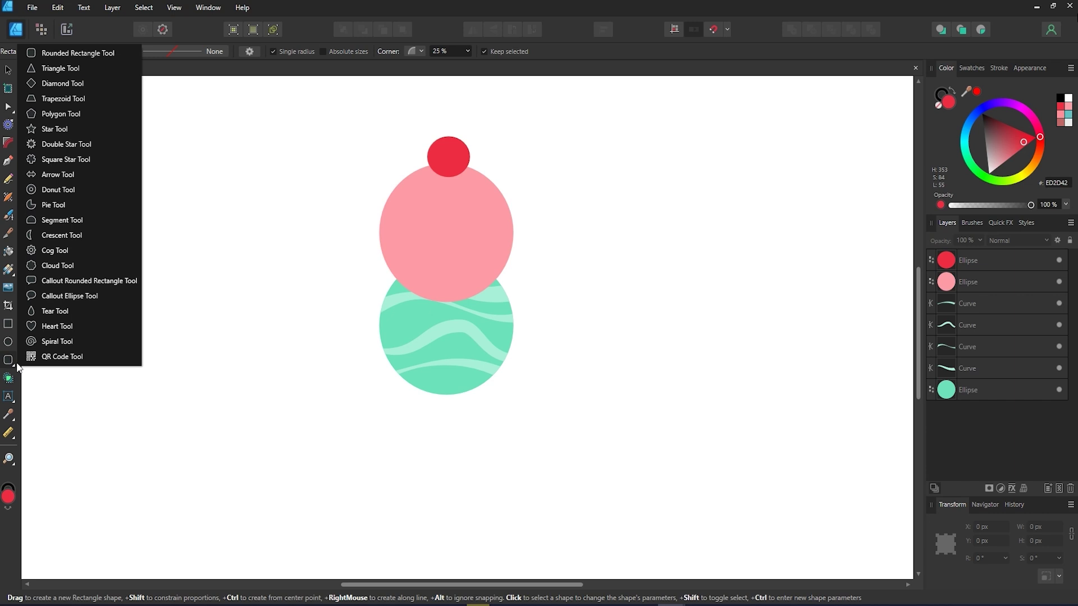
pyautogui.click(126, 68)
pyautogui.moveTo(379, 389); pyautogui.dragTo(516, 434)
pyautogui.moveTo(446, 387); pyautogui.dragTo(446, 573)
# - Select every object in the ice cream drawing and group them into one group
pyautogui.press('v')
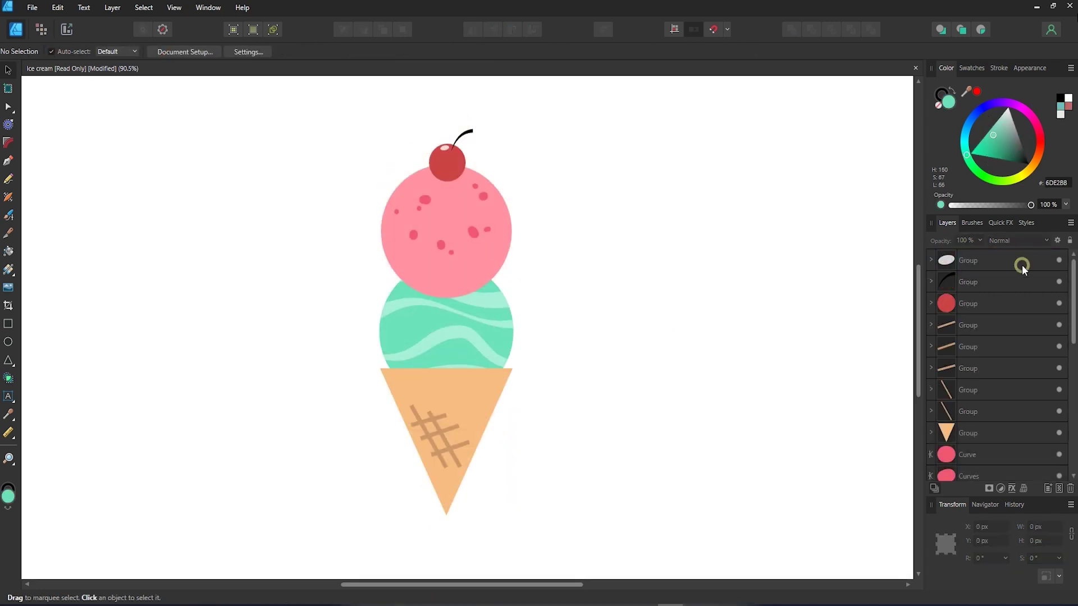
pyautogui.click(1022, 264)
pyautogui.scroll(-5, 1014, 354)
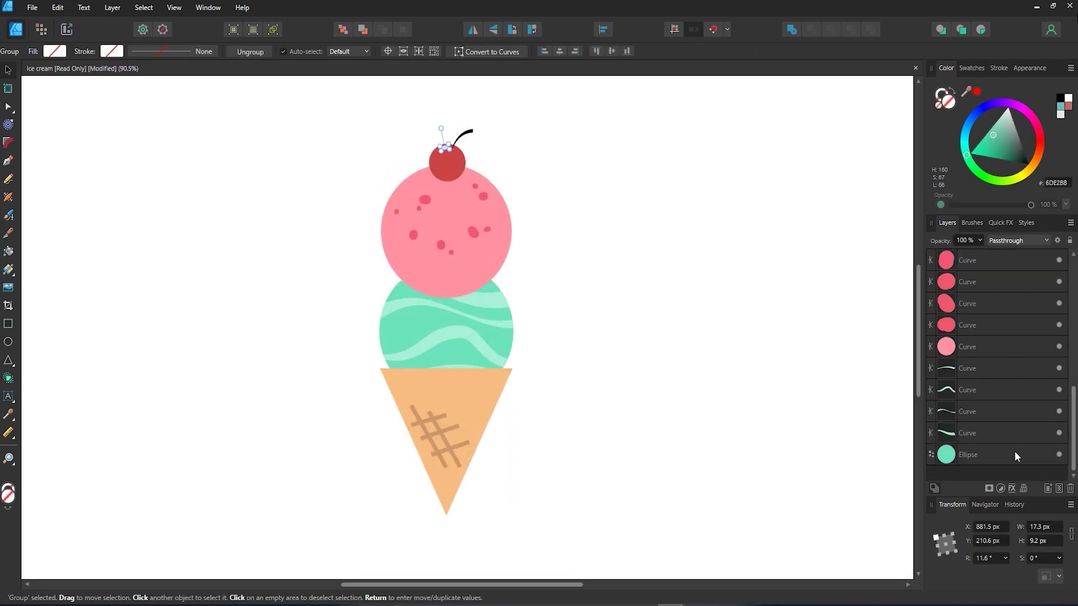
pyautogui.hotkey('ctrl', 'a')
pyautogui.rightClick(991, 286)
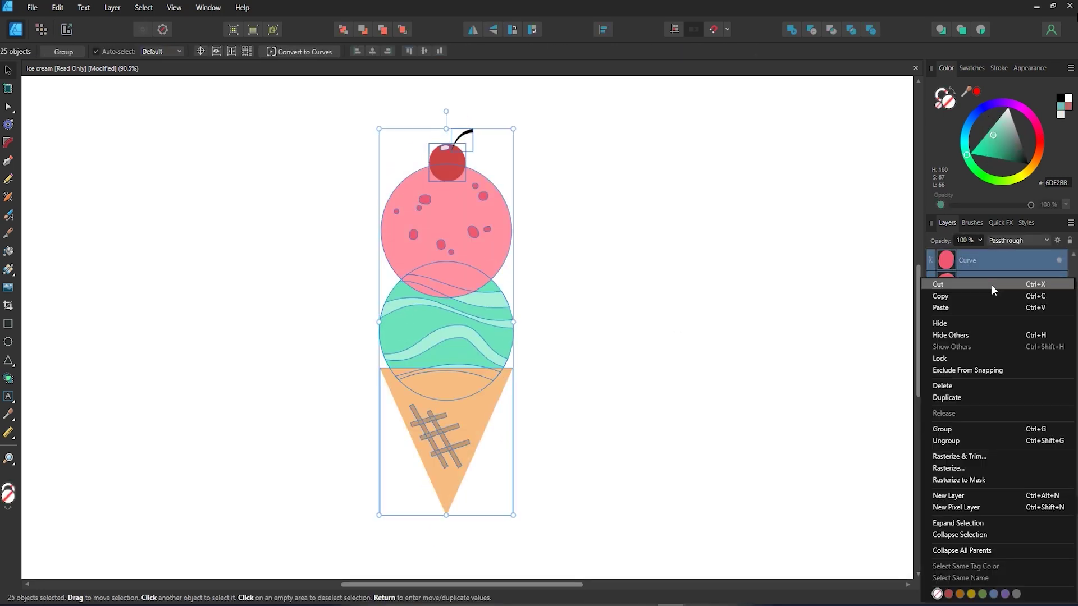
pyautogui.click(973, 428)
pyautogui.click(103, 111)
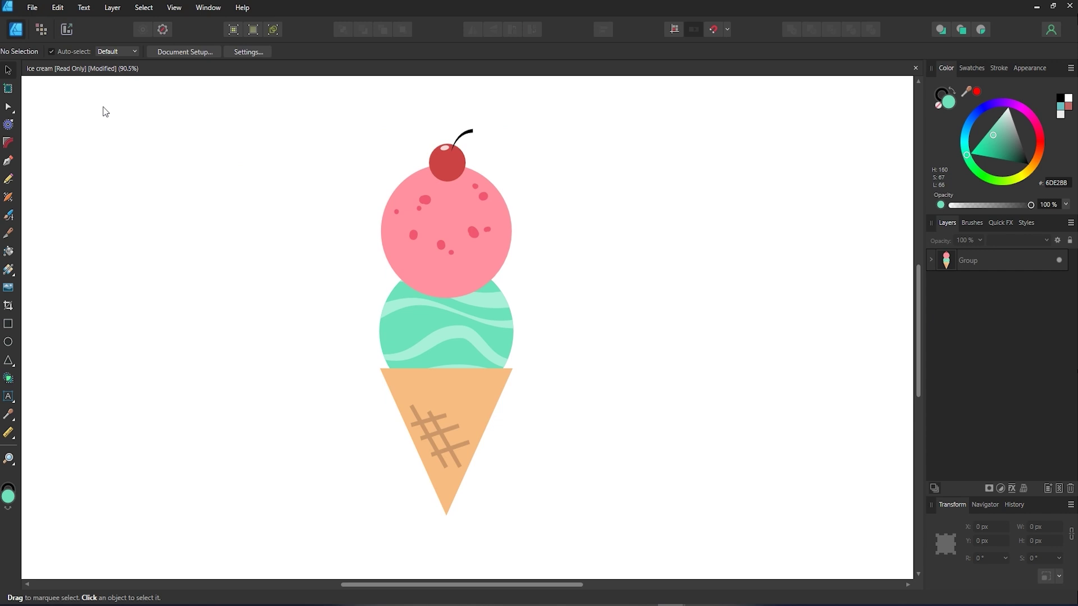
# - Export the drawing as SVG, saving it as Ice cream.svg in CTA5Temp
pyautogui.click(35, 12)
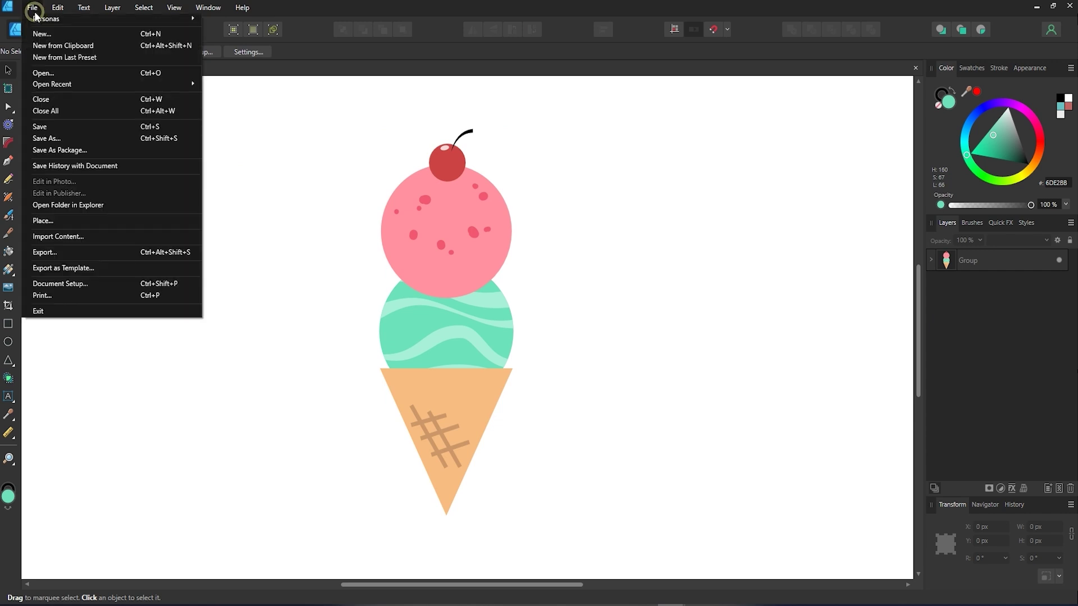
pyautogui.click(68, 252)
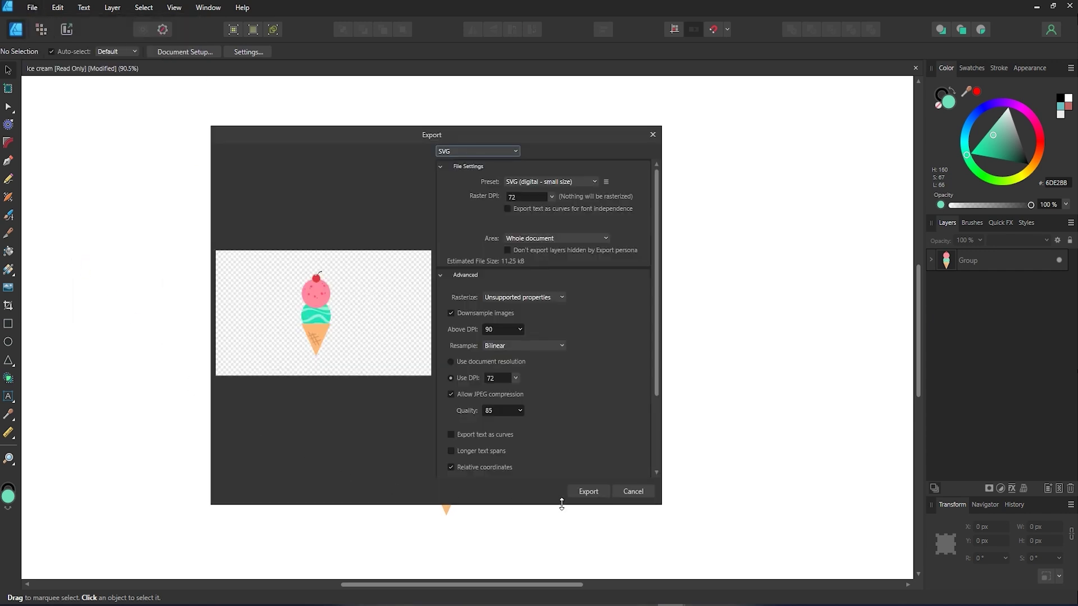
pyautogui.click(599, 494)
pyautogui.click(459, 335)
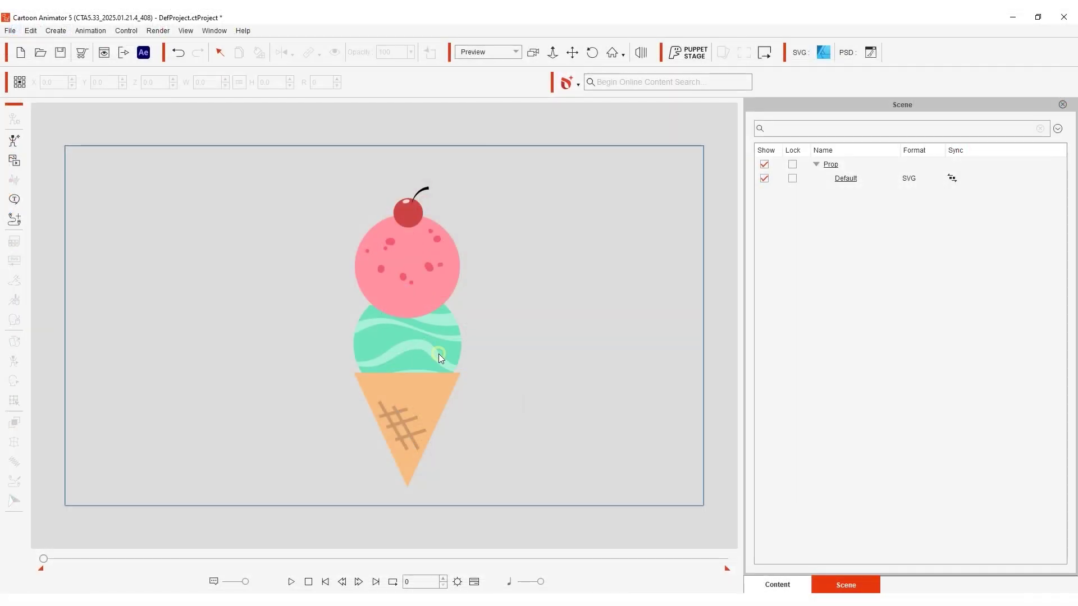
# - Check the ice cream prop in the Sprite Editor (single part g), then reopen it in Affinity Designer
pyautogui.click(415, 224)
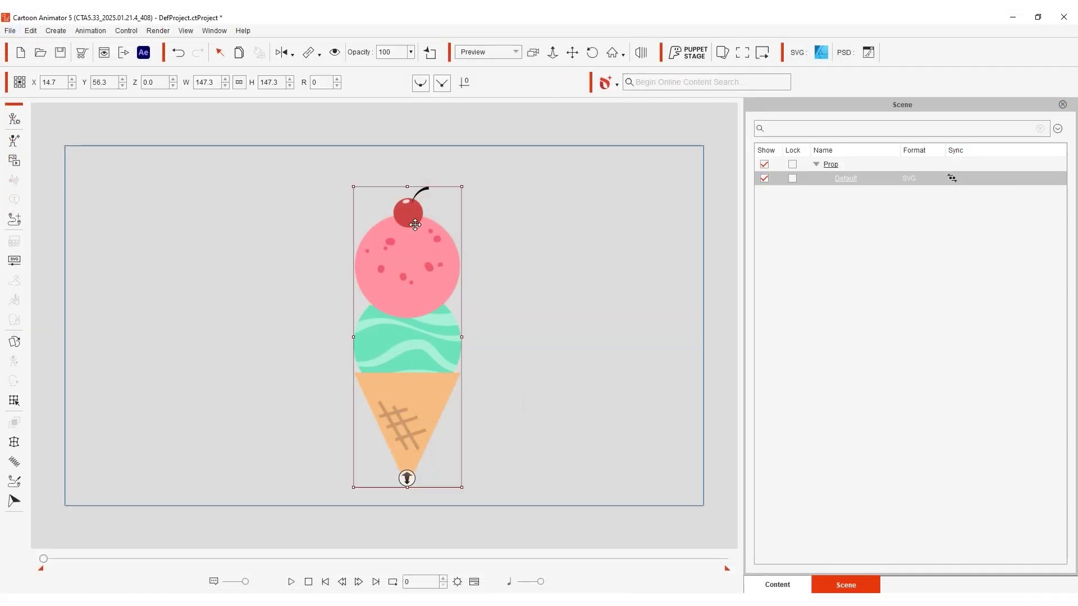
pyautogui.click(14, 341)
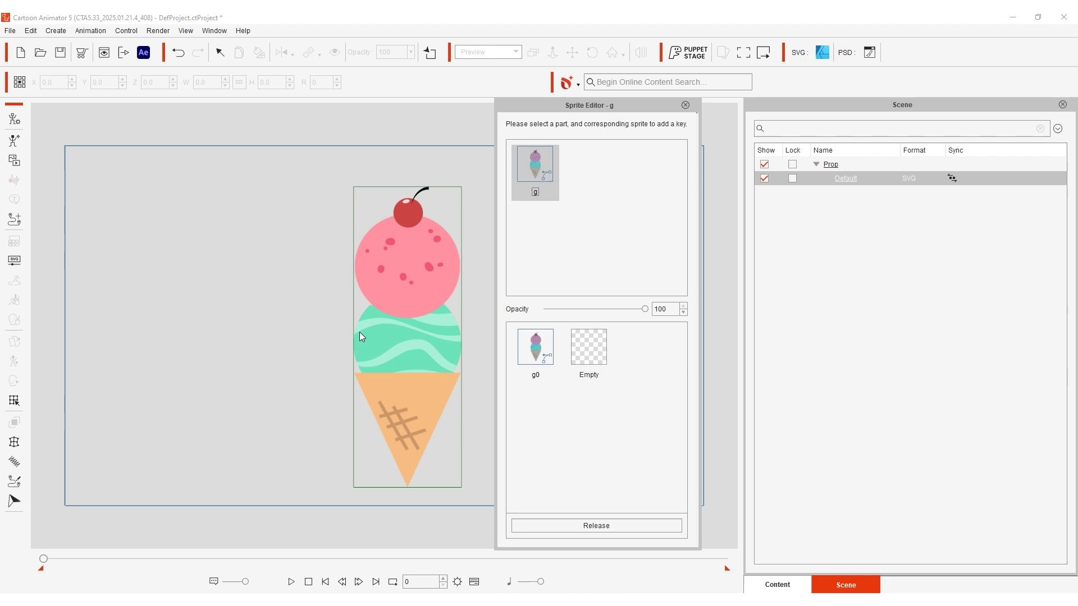
pyautogui.click(685, 105)
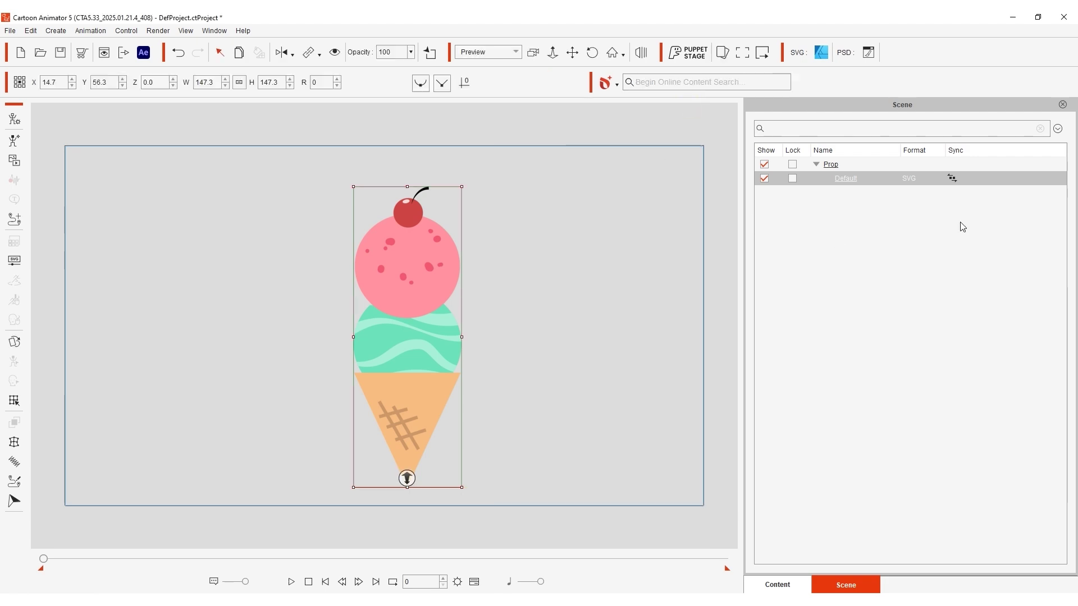
pyautogui.click(952, 179)
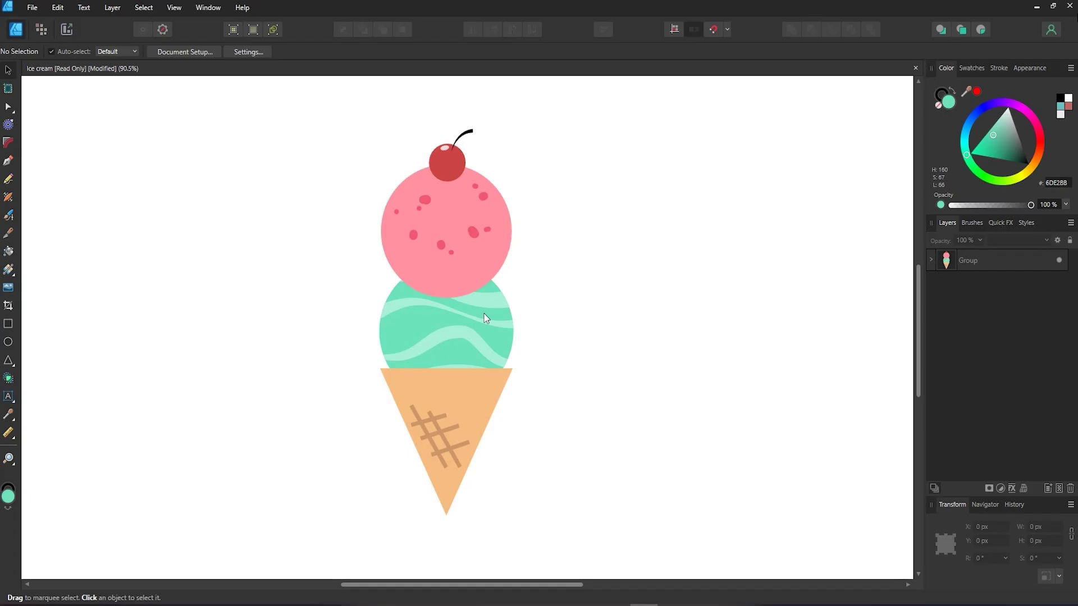
# - Ungroup the ice cream, then group the cherry, stem and highlight together
pyautogui.click(931, 261)
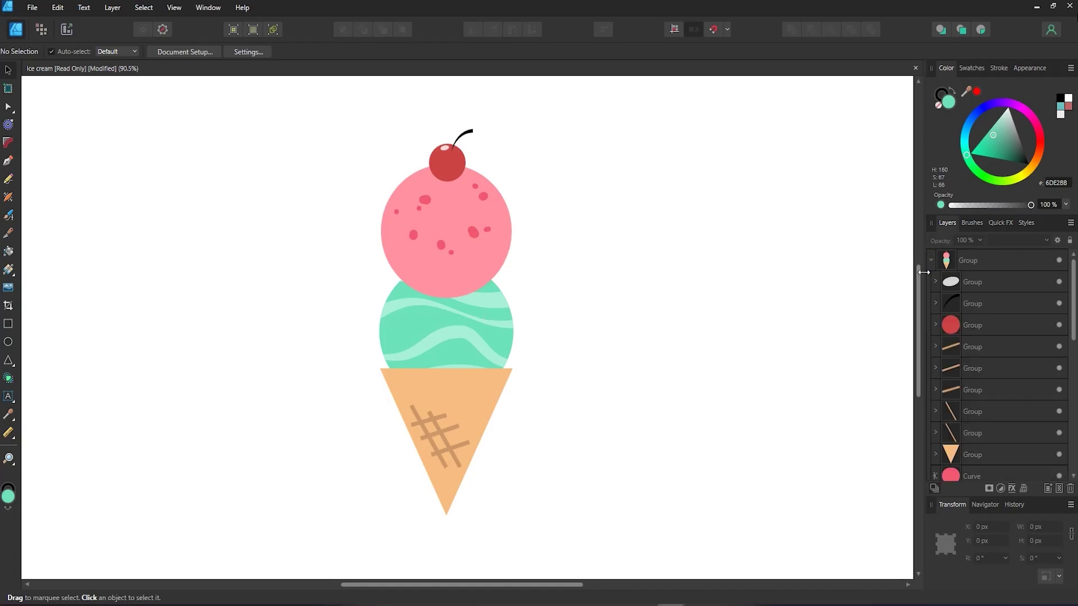
pyautogui.click(979, 262)
pyautogui.rightClick(979, 261)
pyautogui.click(966, 440)
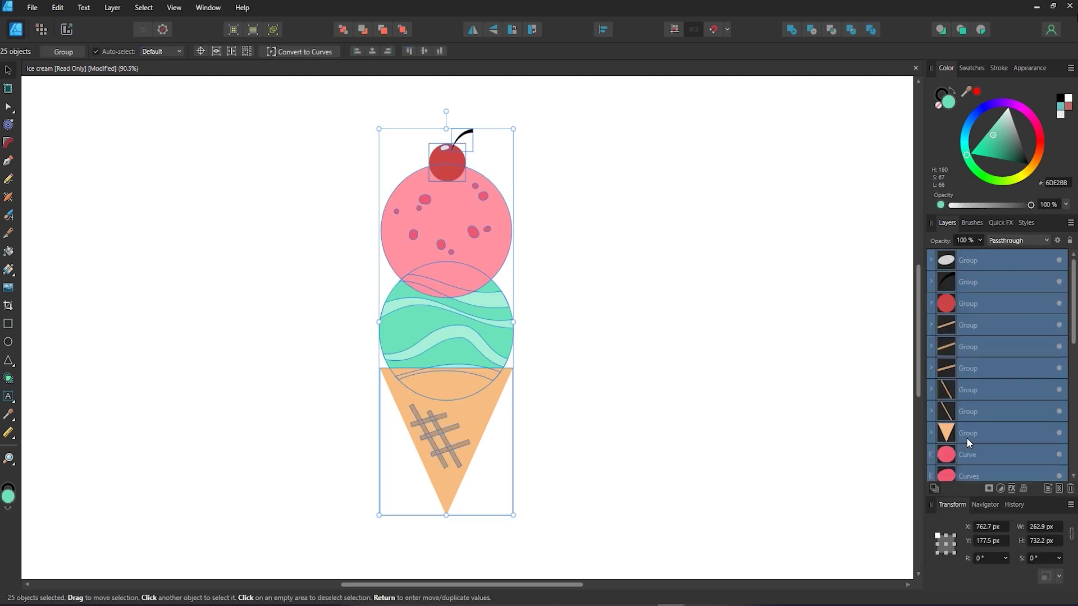
pyautogui.click(997, 257)
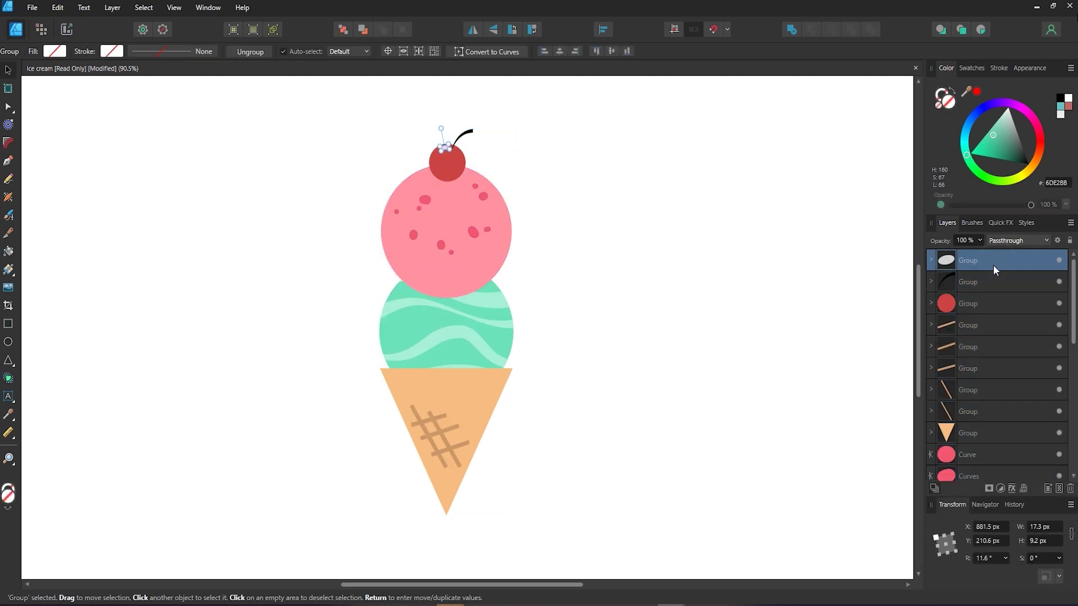
pyautogui.keyDown('shift'); pyautogui.click(991, 303); pyautogui.keyUp('shift')
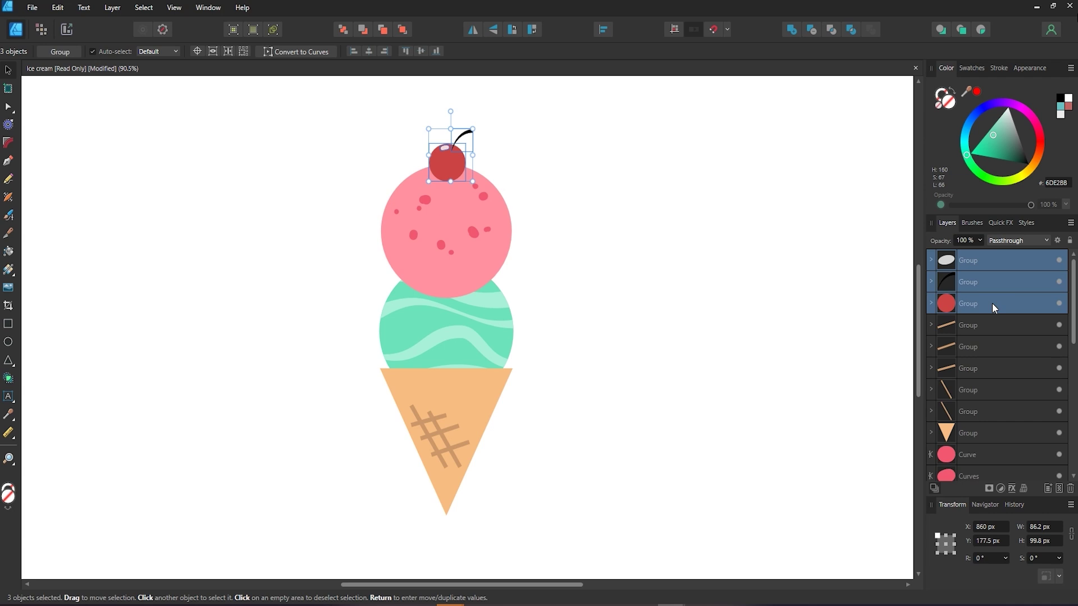
pyautogui.rightClick(992, 303)
pyautogui.click(1023, 150)
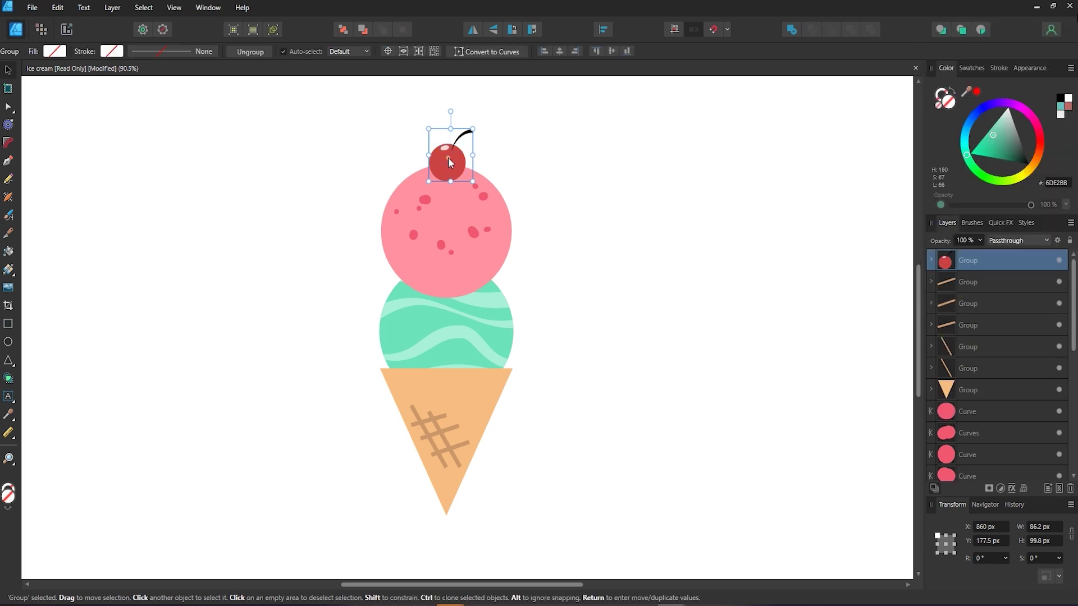
# - Group the cone, pink scoop and green scoop layers into separate groups
pyautogui.click(1001, 286)
pyautogui.keyDown('shift'); pyautogui.click(993, 390); pyautogui.keyUp('shift')
pyautogui.hotkey('ctrl', 'g')
pyautogui.click(989, 301)
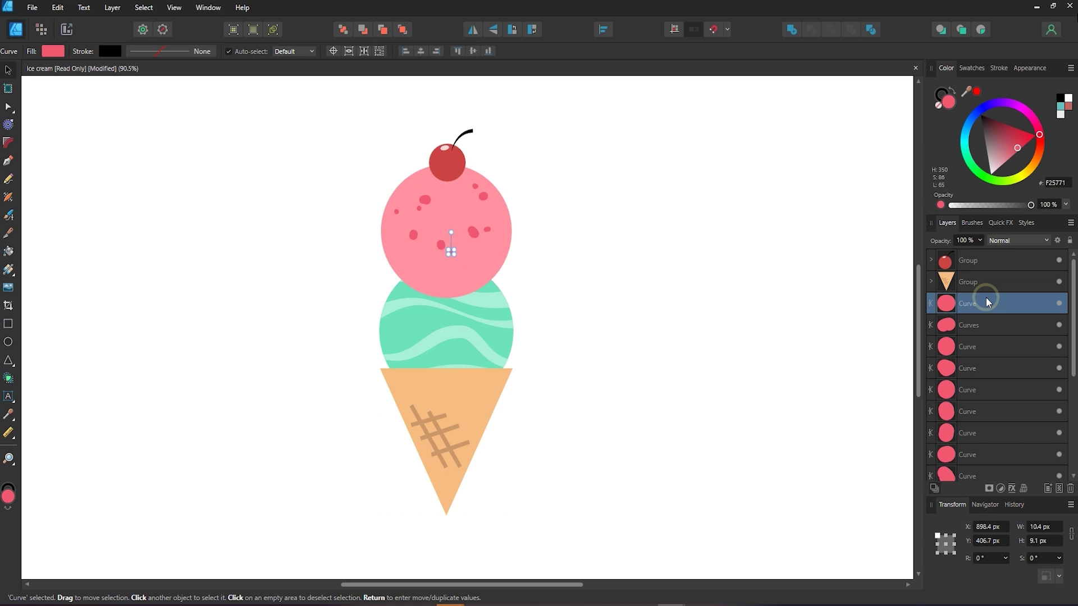
pyautogui.scroll(-3, 987, 314)
pyautogui.keyDown('shift'); pyautogui.click(981, 390); pyautogui.keyUp('shift')
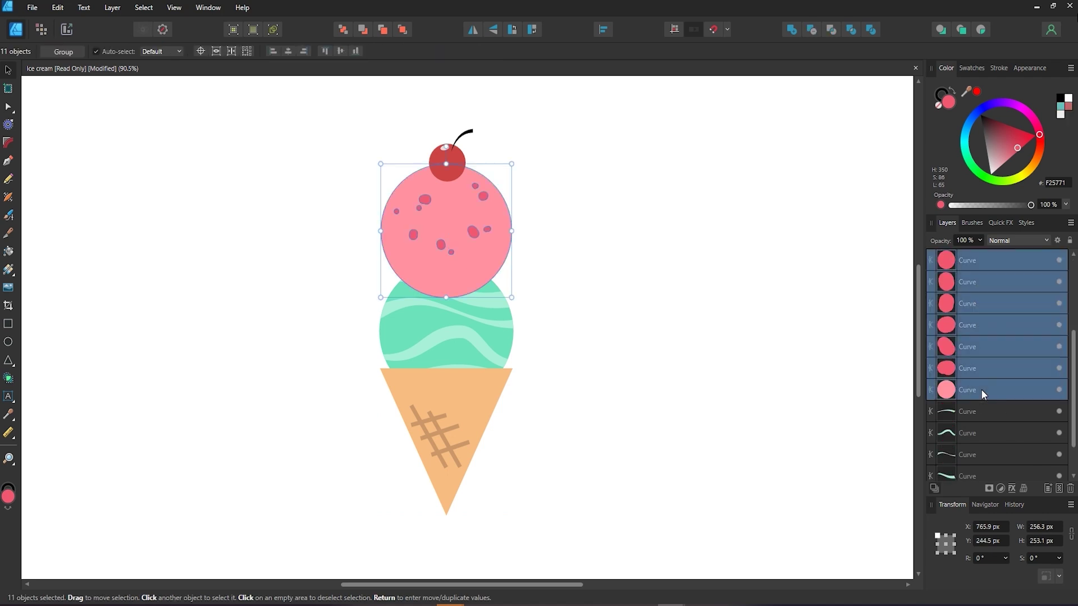
pyautogui.hotkey('ctrl', 'g')
pyautogui.click(988, 320)
pyautogui.keyDown('shift'); pyautogui.click(976, 408); pyautogui.keyUp('shift')
pyautogui.hotkey('ctrl', 'g')
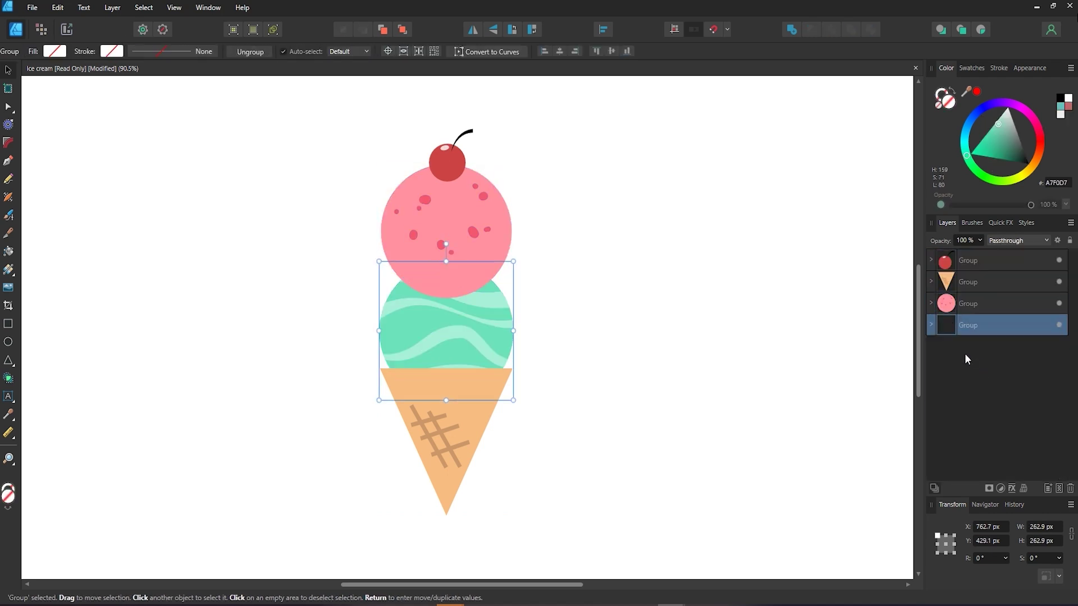
pyautogui.click(991, 282)
pyautogui.click(996, 261)
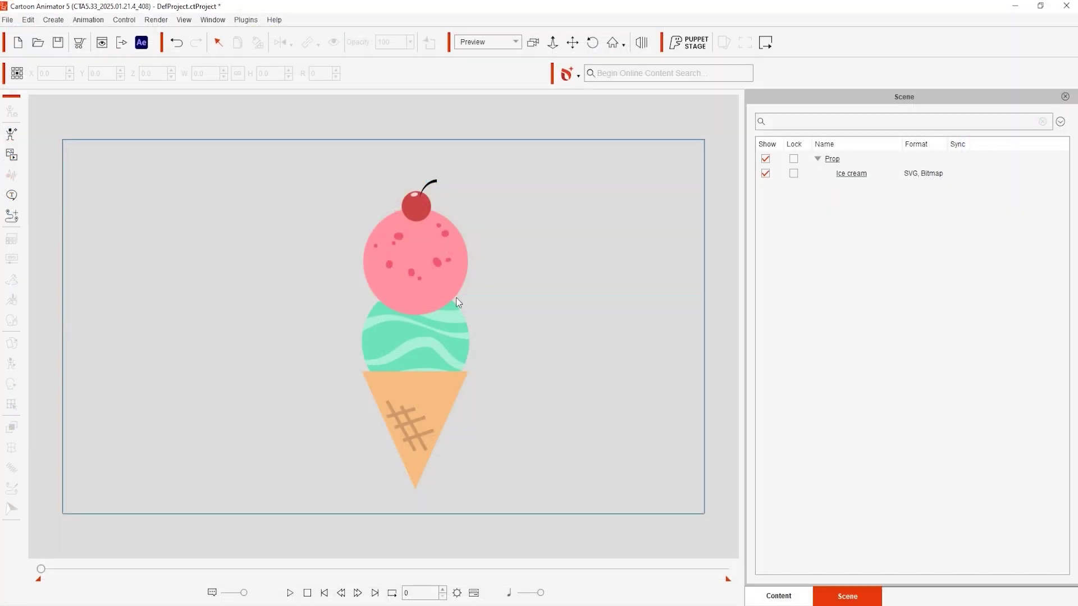
pyautogui.click(409, 291)
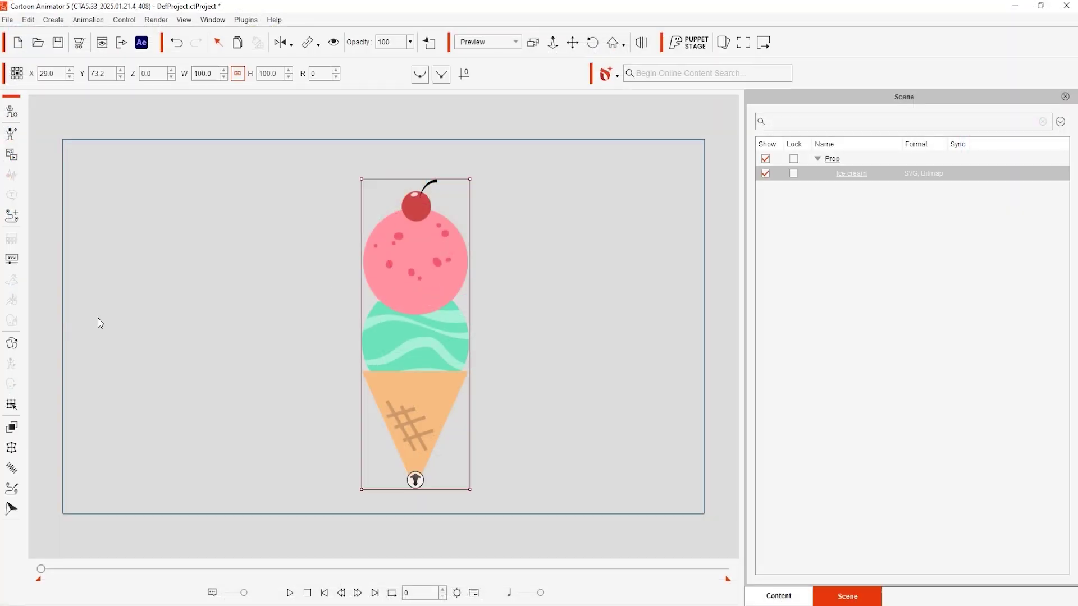
pyautogui.click(11, 343)
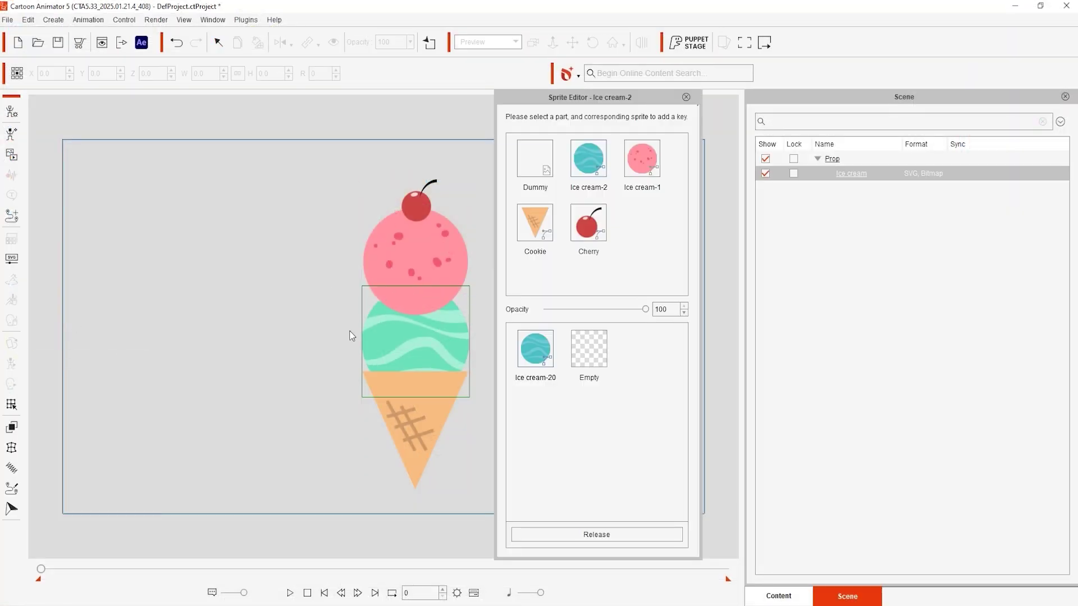
pyautogui.click(628, 160)
pyautogui.click(588, 223)
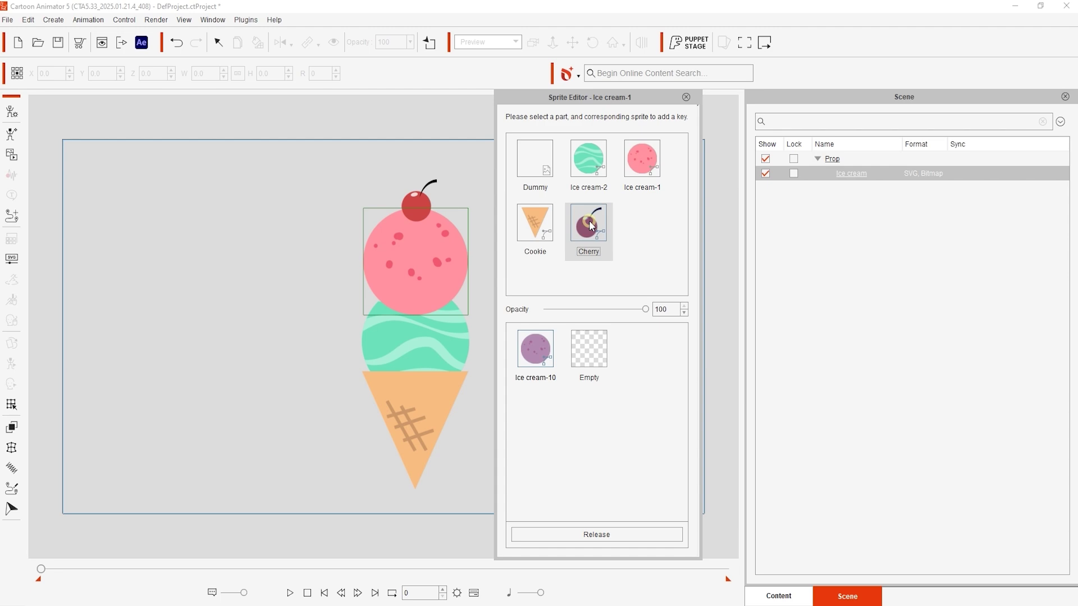
pyautogui.click(530, 227)
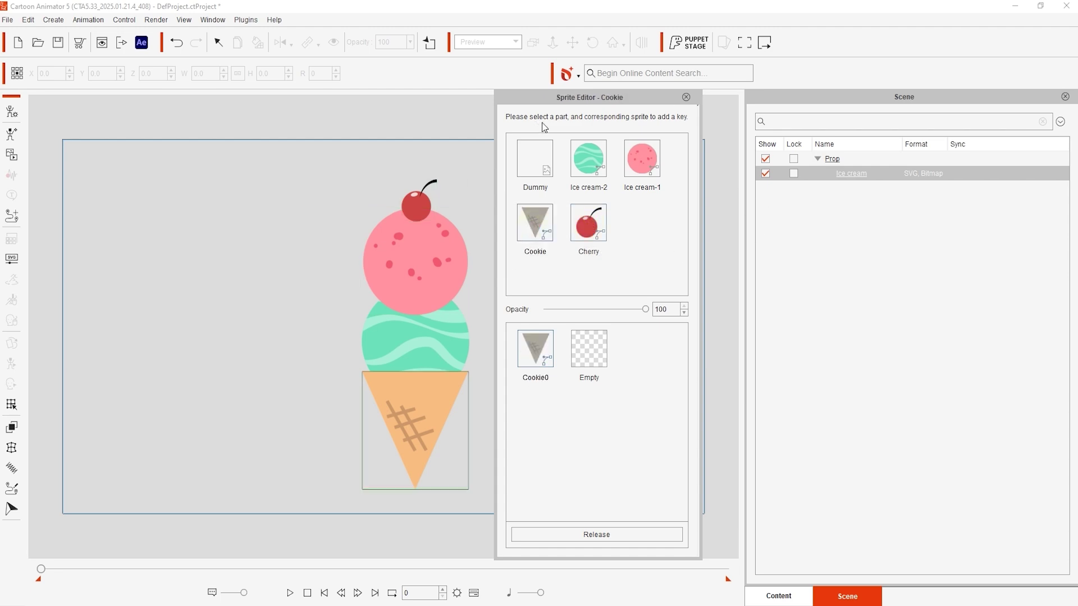
pyautogui.click(686, 97)
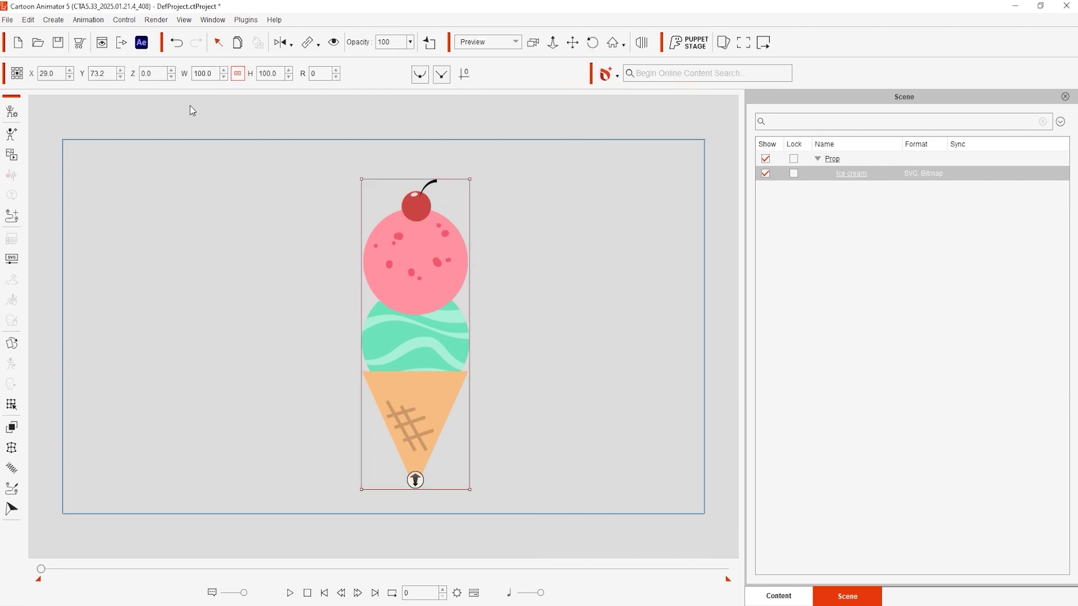
# - In Composer Mode, connect Ice cream-2 to Cookie and Ice cream-1 to Ice cream-2
pyautogui.click(11, 112)
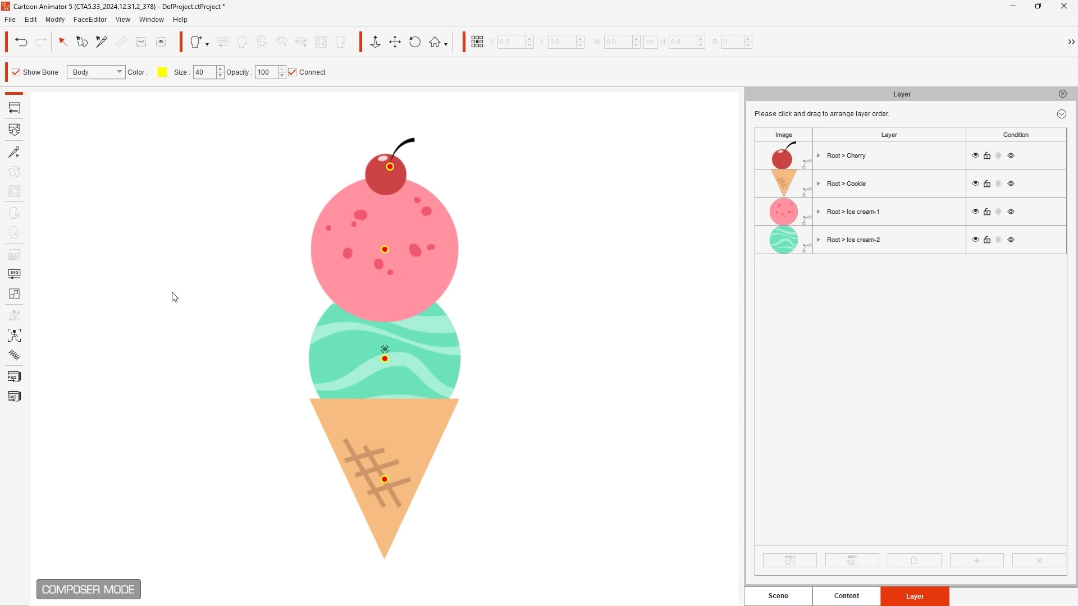
pyautogui.click(14, 152)
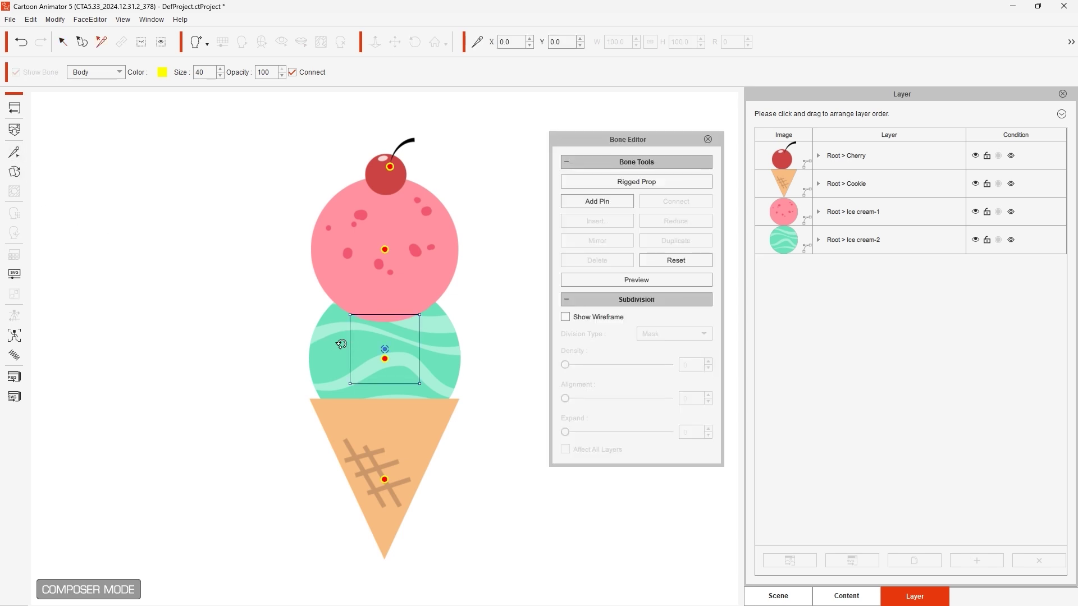
pyautogui.click(385, 358)
pyautogui.click(701, 202)
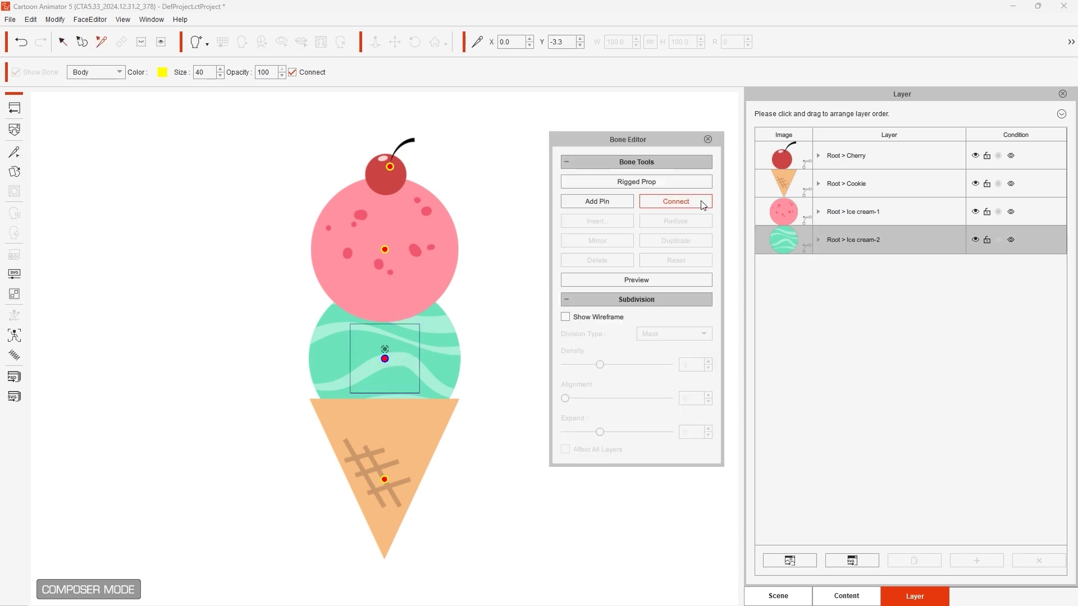
pyautogui.click(385, 480)
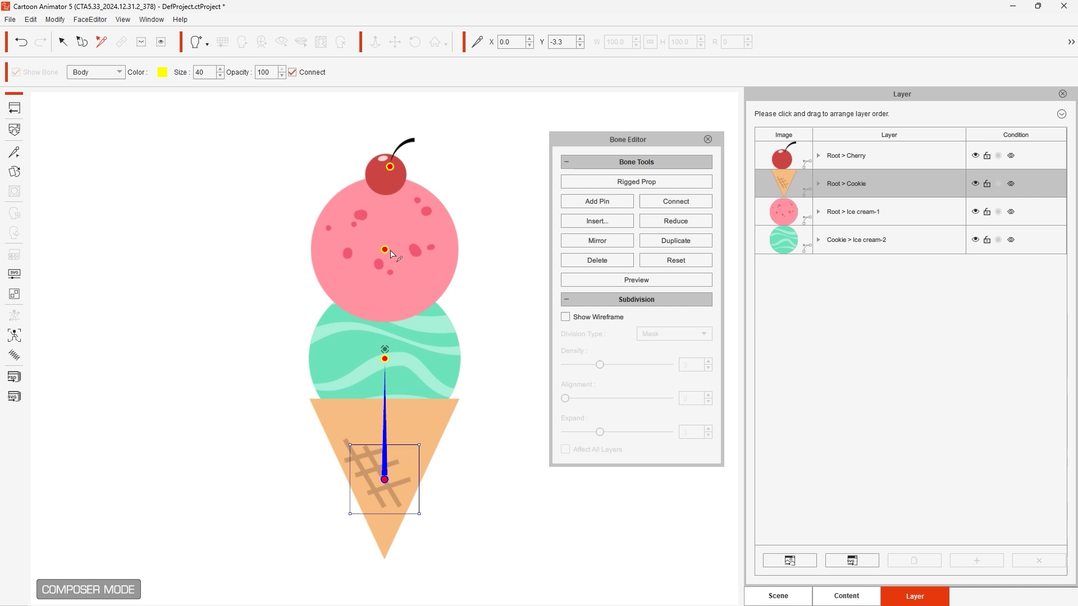
pyautogui.click(385, 250)
pyautogui.click(649, 204)
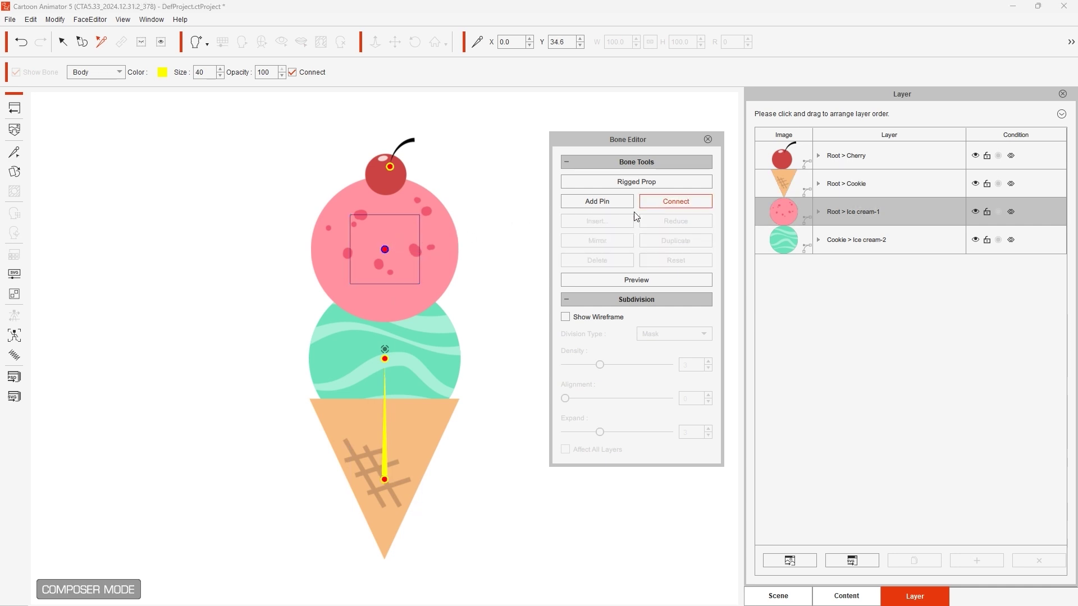
pyautogui.click(386, 359)
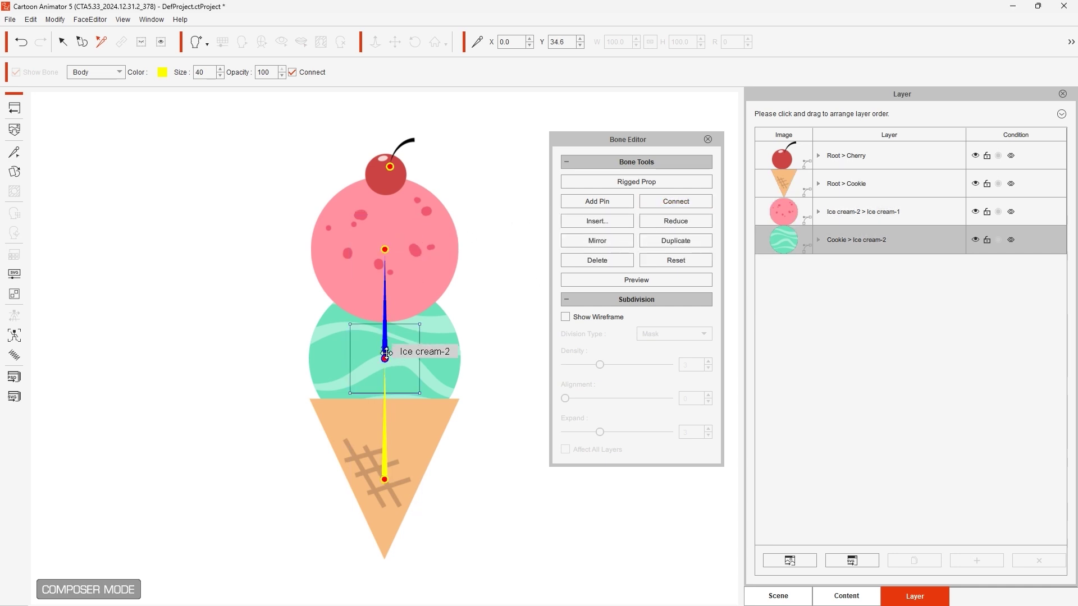
# - Connect the Cherry bone to Ice cream-1 and open the Spring Editor
pyautogui.click(391, 167)
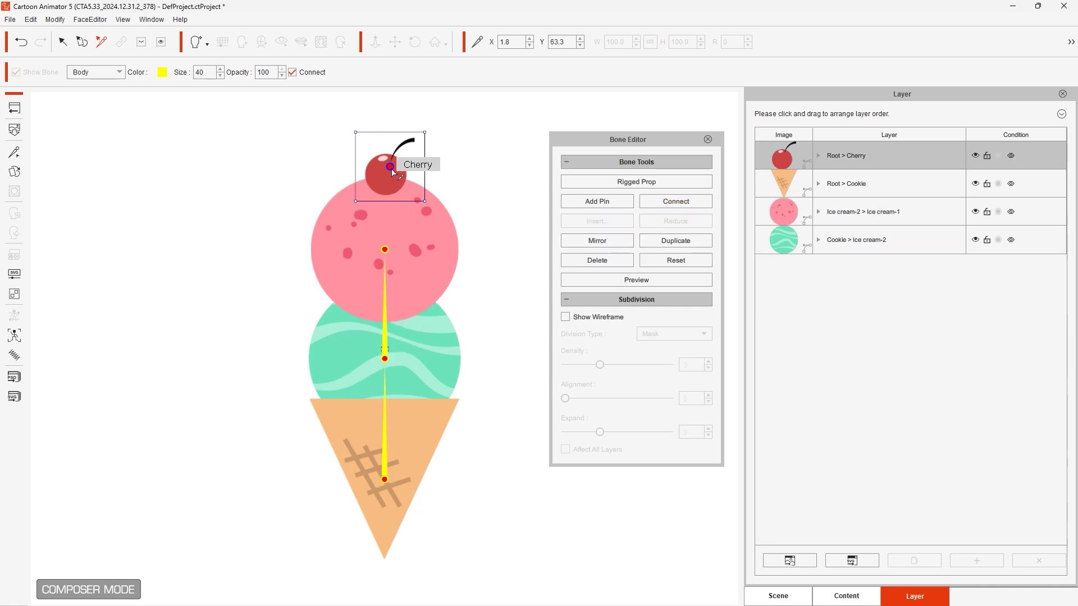
pyautogui.click(669, 200)
pyautogui.click(385, 250)
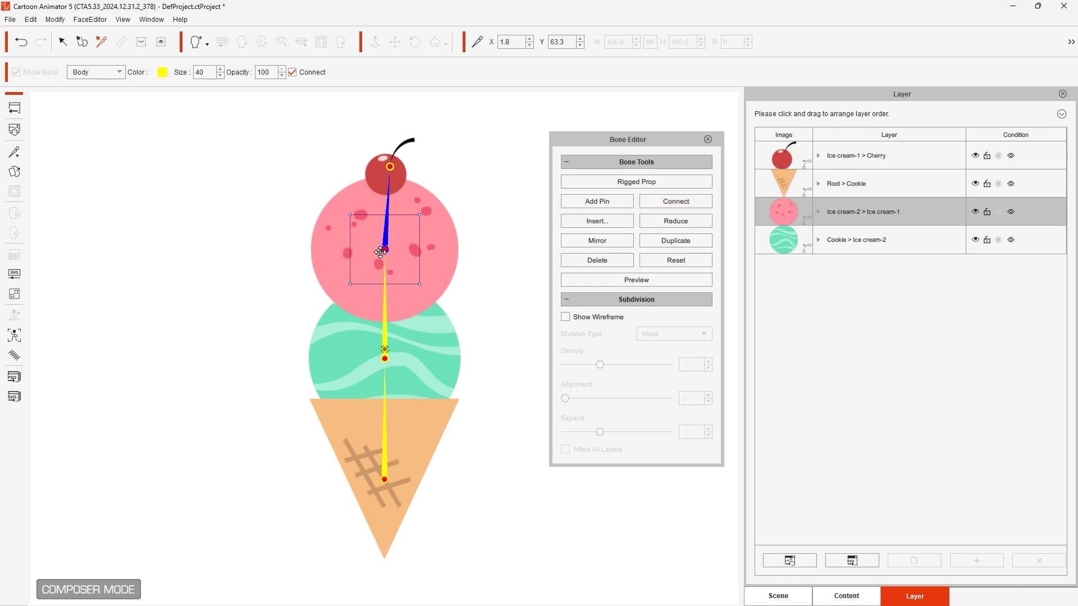
pyautogui.click(708, 139)
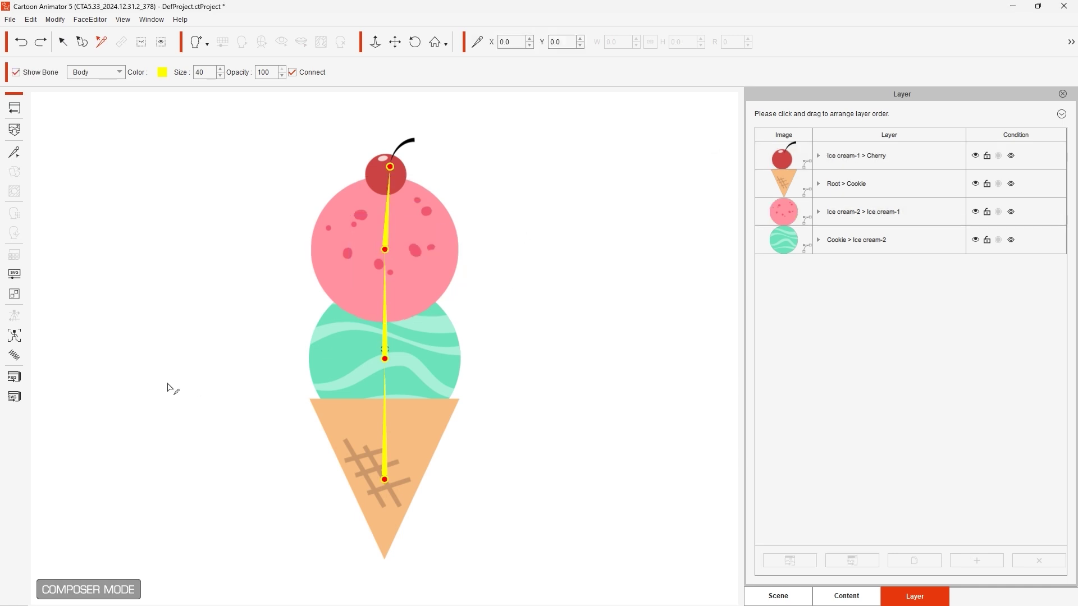
pyautogui.click(14, 360)
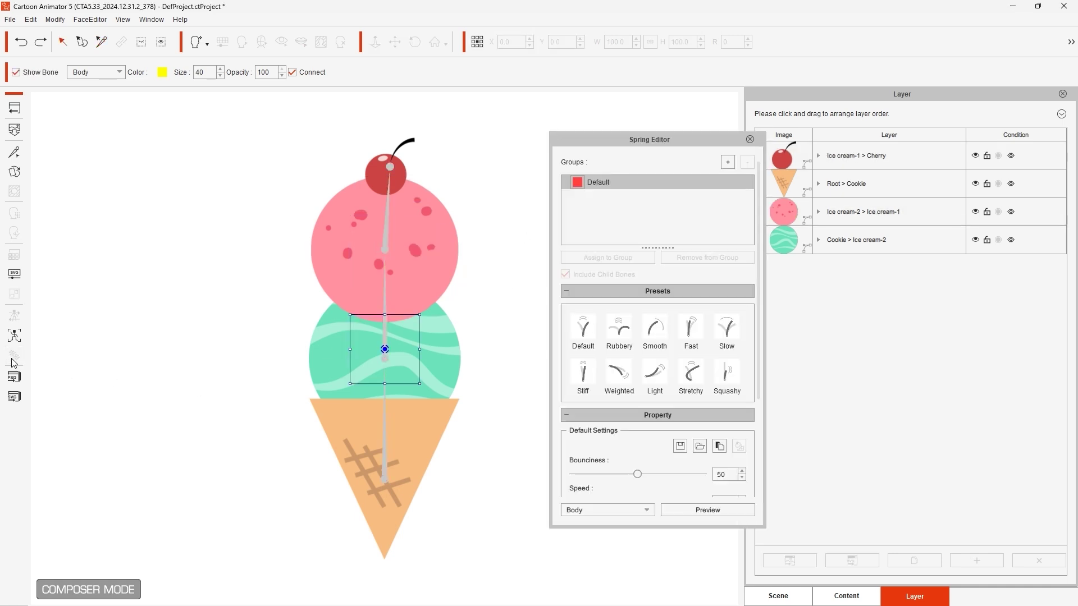
# - Assign the Cookie bone and its child bones to the Default spring group, then preview the sway
pyautogui.click(386, 465)
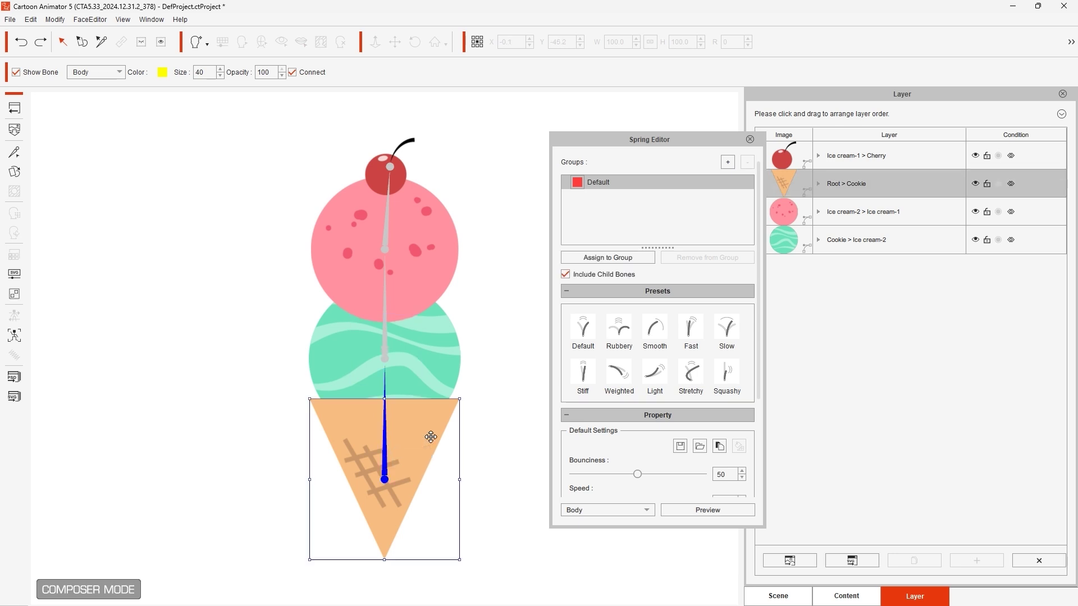
pyautogui.click(642, 258)
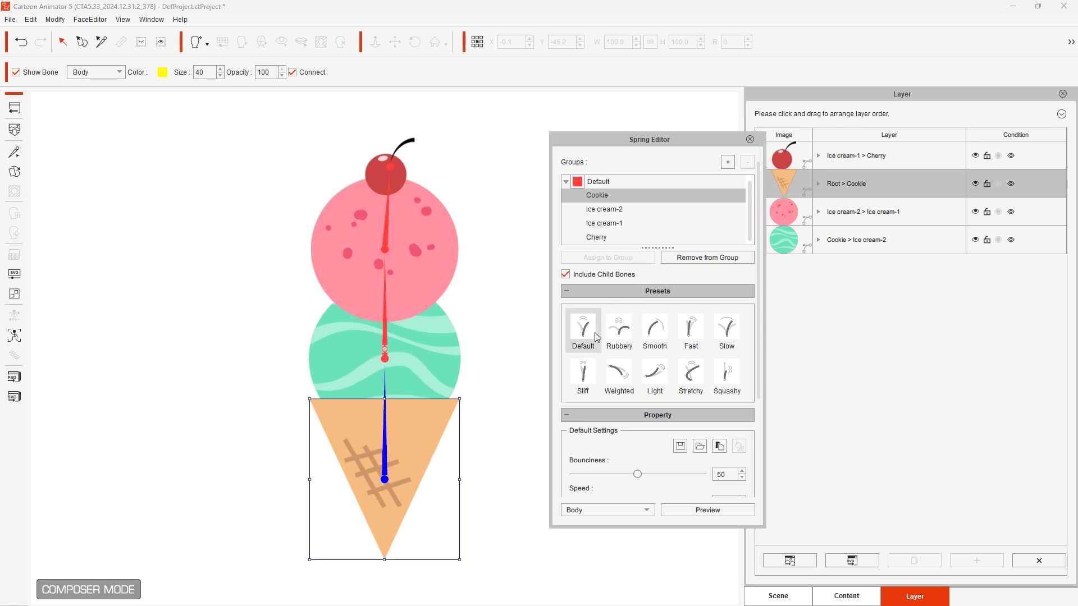
pyautogui.click(689, 510)
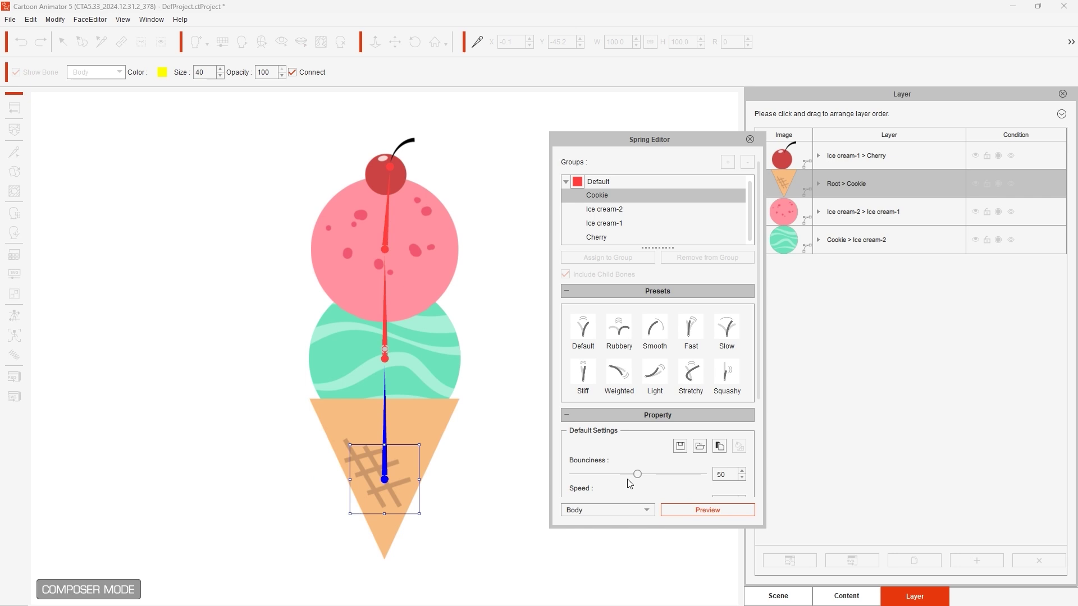
pyautogui.moveTo(404, 490); pyautogui.dragTo(393, 467)
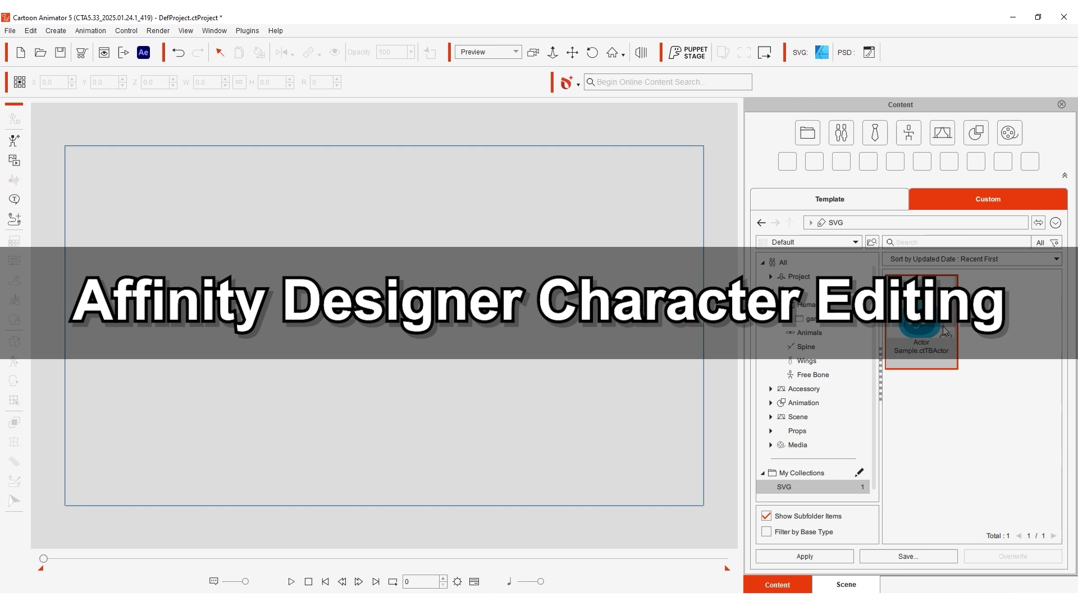
# - Drop the Actor Sample raindrop on stage and send the whole character to Affinity Designer
pyautogui.moveTo(943, 330); pyautogui.dragTo(452, 328)
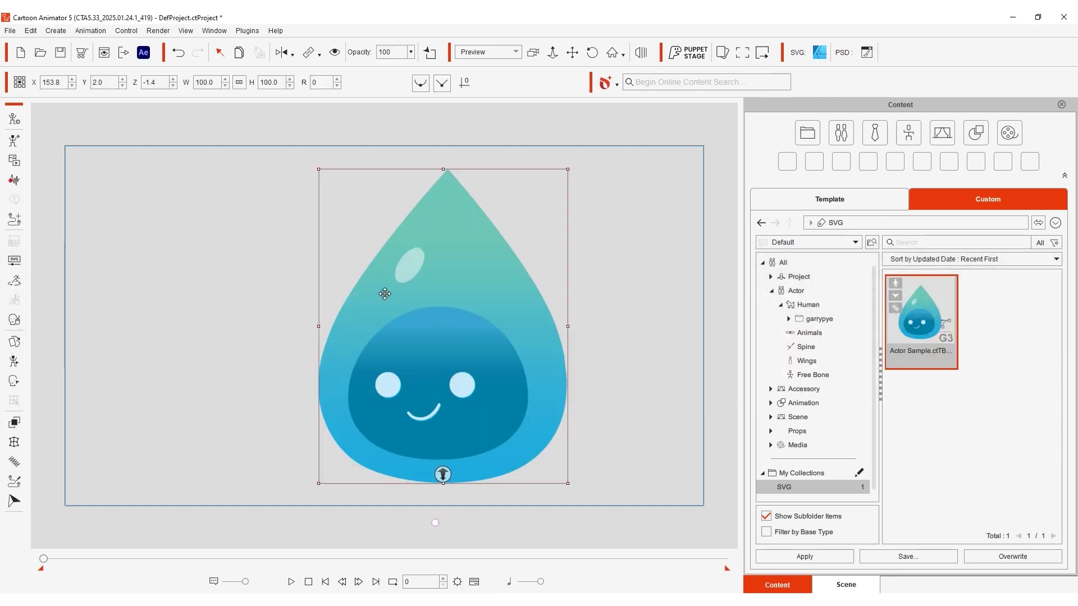
pyautogui.click(18, 124)
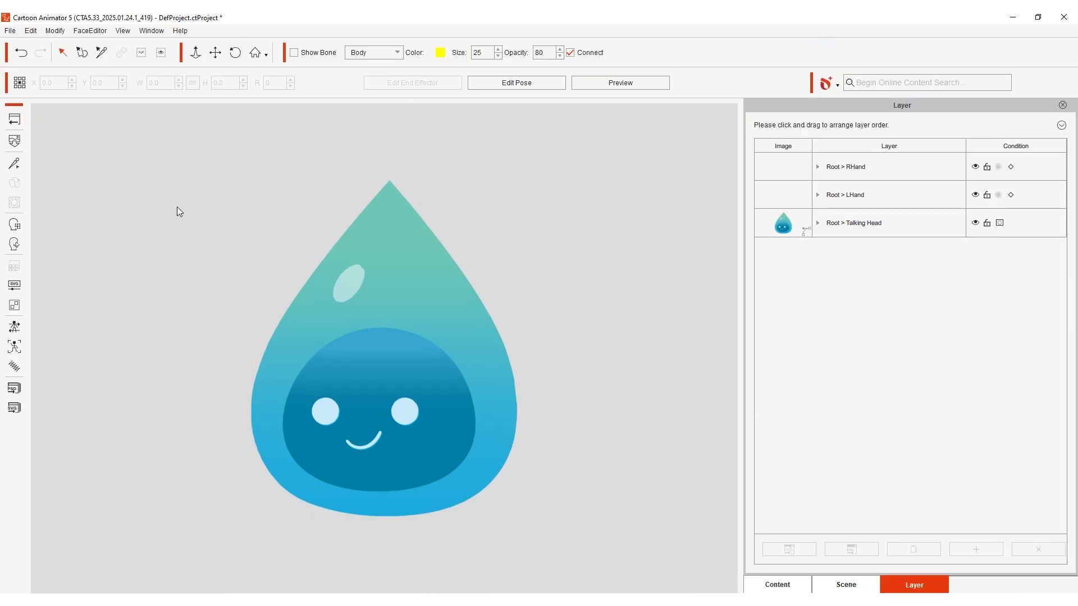
pyautogui.click(14, 408)
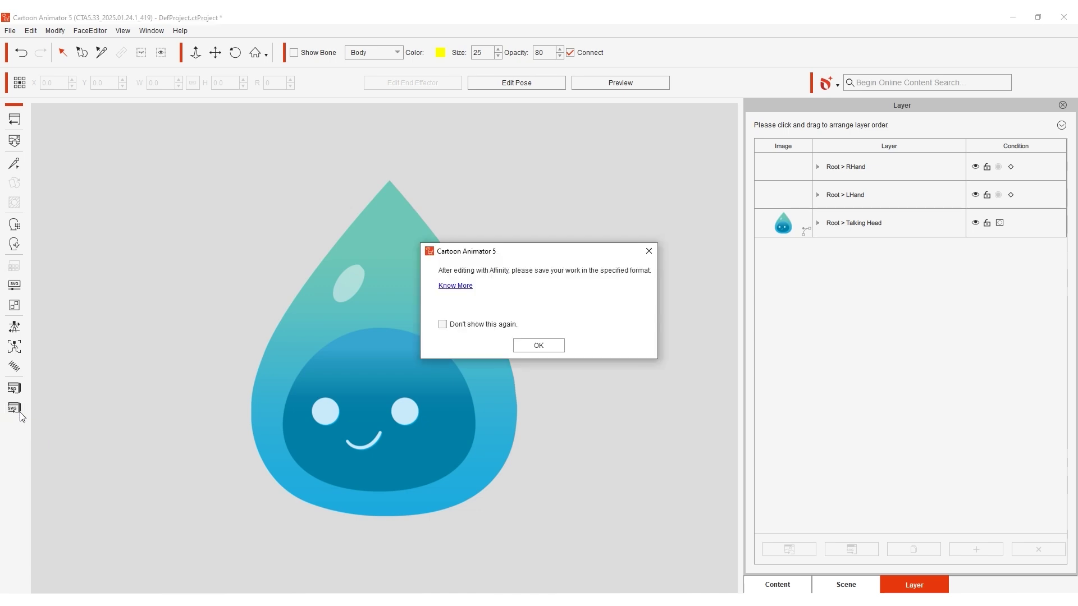
pyautogui.click(559, 349)
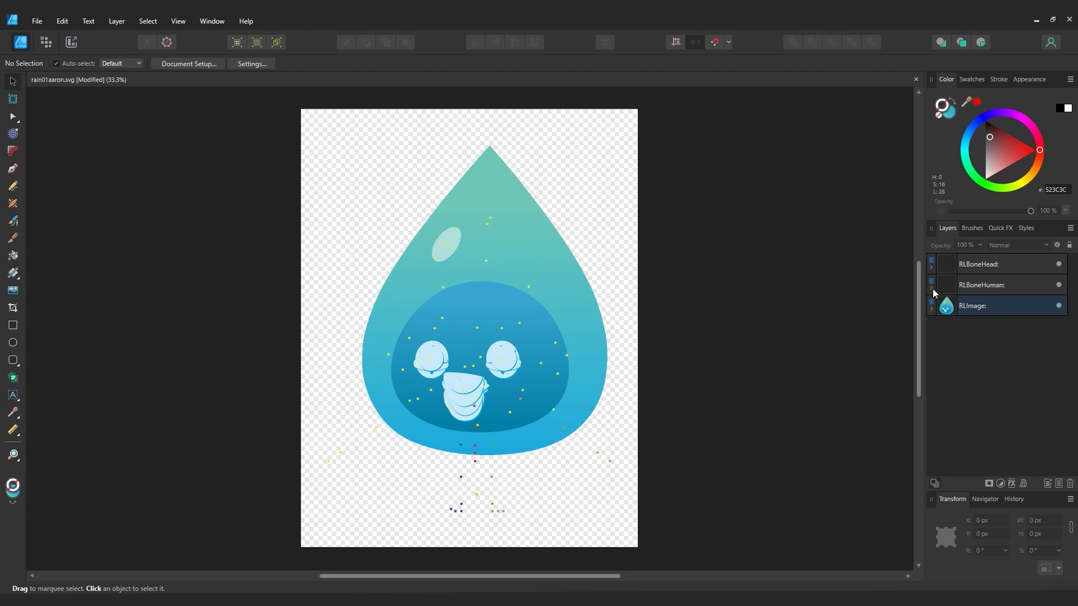
# - Lock the RLBoneHead and RLBoneHuman layers against edits
pyautogui.click(1021, 264)
pyautogui.keyDown('shift'); pyautogui.click(1024, 284); pyautogui.keyUp('shift')
pyautogui.click(1069, 246)
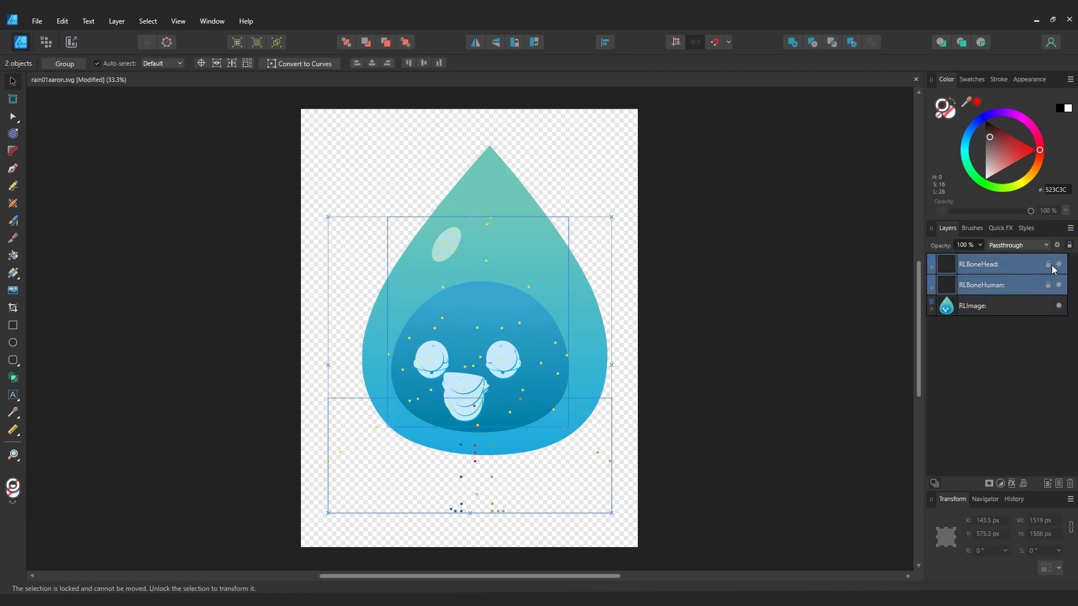
# - Smooth the raindrop's pointed top and pull it down into a rounded dome
pyautogui.click(1009, 304)
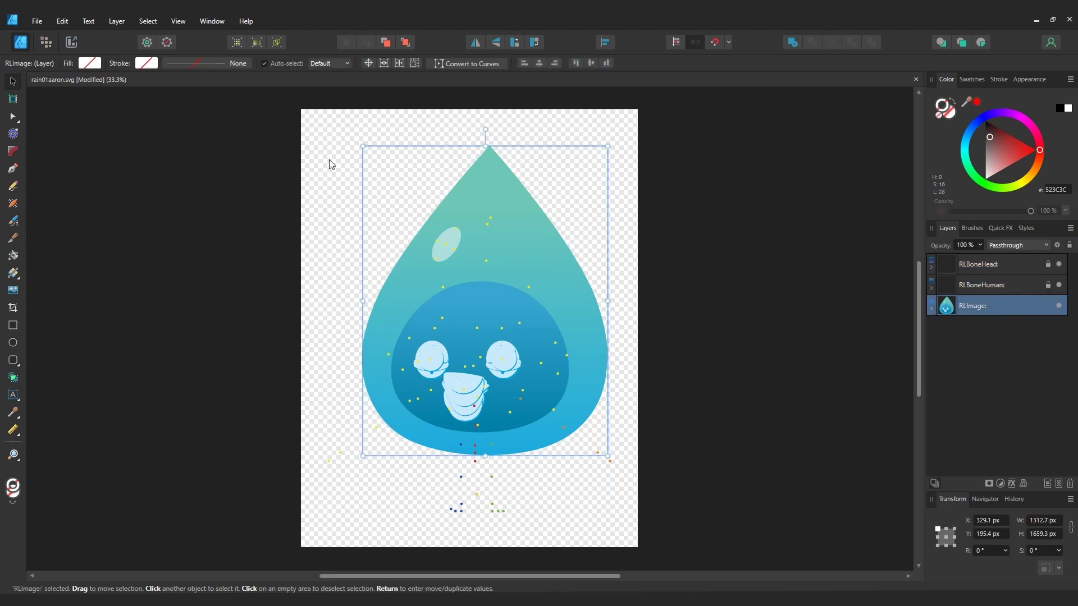
pyautogui.click(13, 117)
pyautogui.click(514, 212)
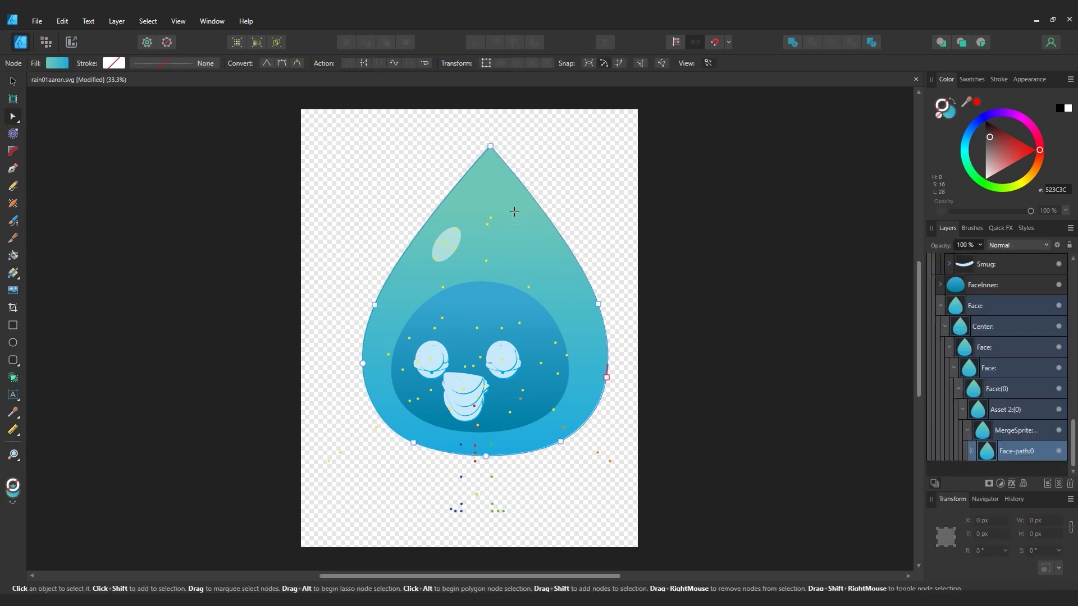
pyautogui.click(490, 146)
pyautogui.click(281, 63)
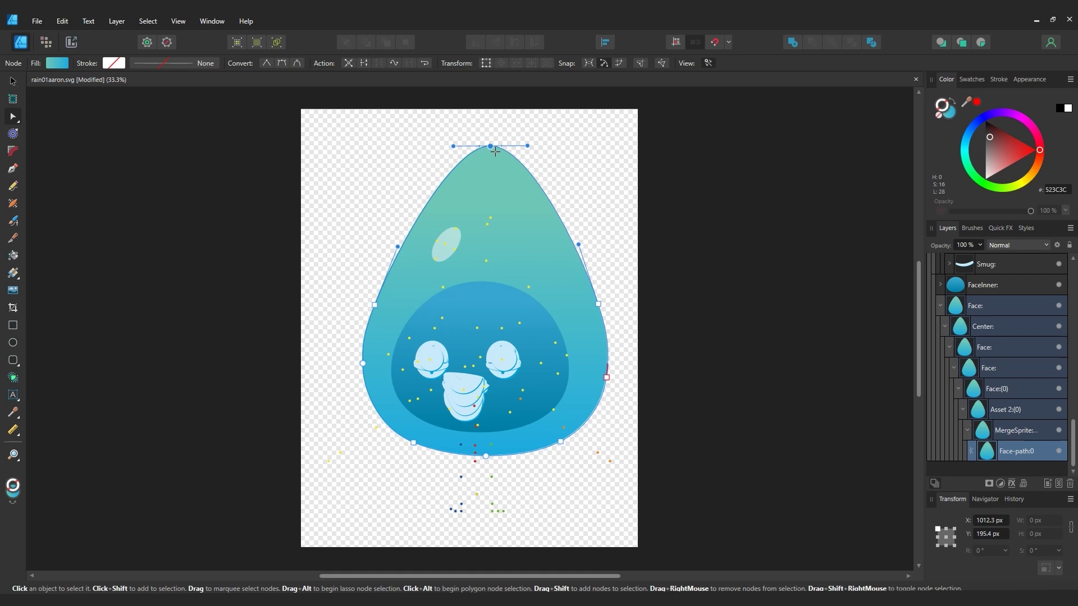
pyautogui.moveTo(490, 145); pyautogui.dragTo(490, 179)
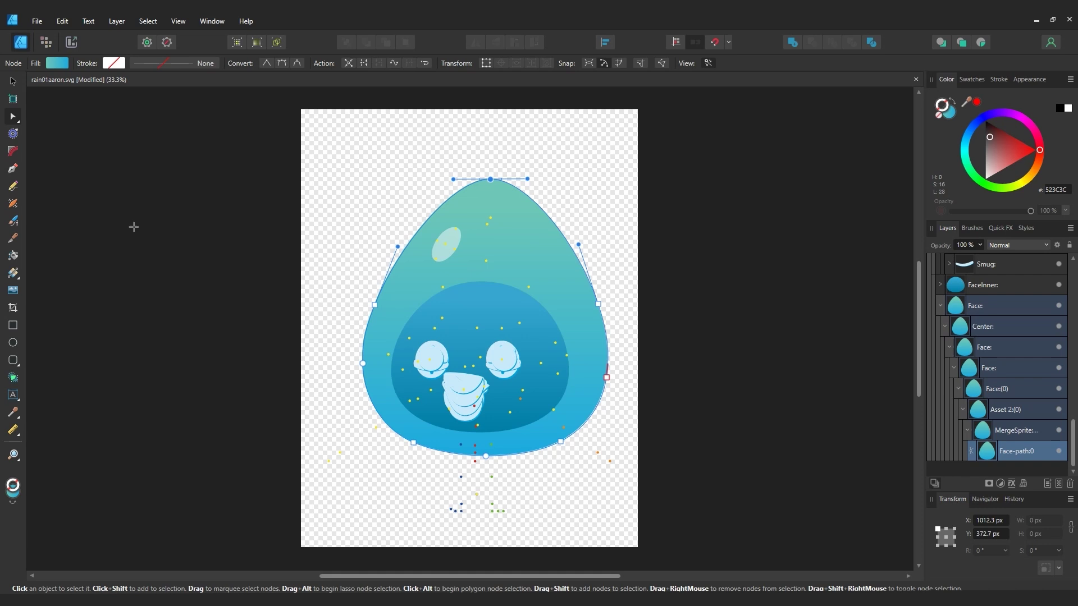
# - Set the inner face's gradient end stop to a light orange
pyautogui.click(498, 303)
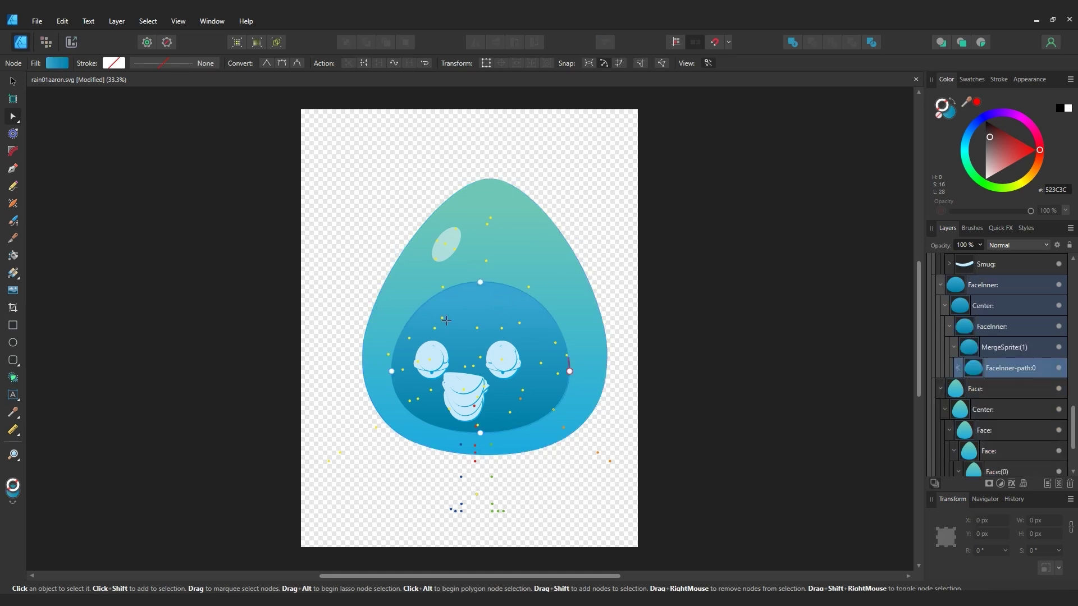
pyautogui.click(56, 64)
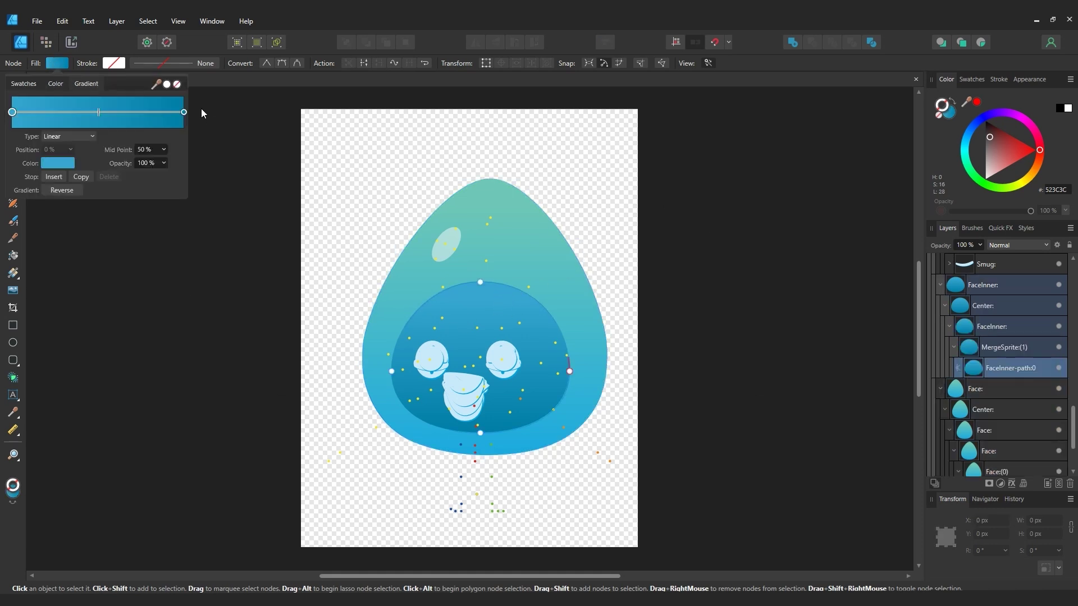
pyautogui.click(184, 112)
pyautogui.click(58, 162)
pyautogui.moveTo(28, 256); pyautogui.dragTo(26, 258)
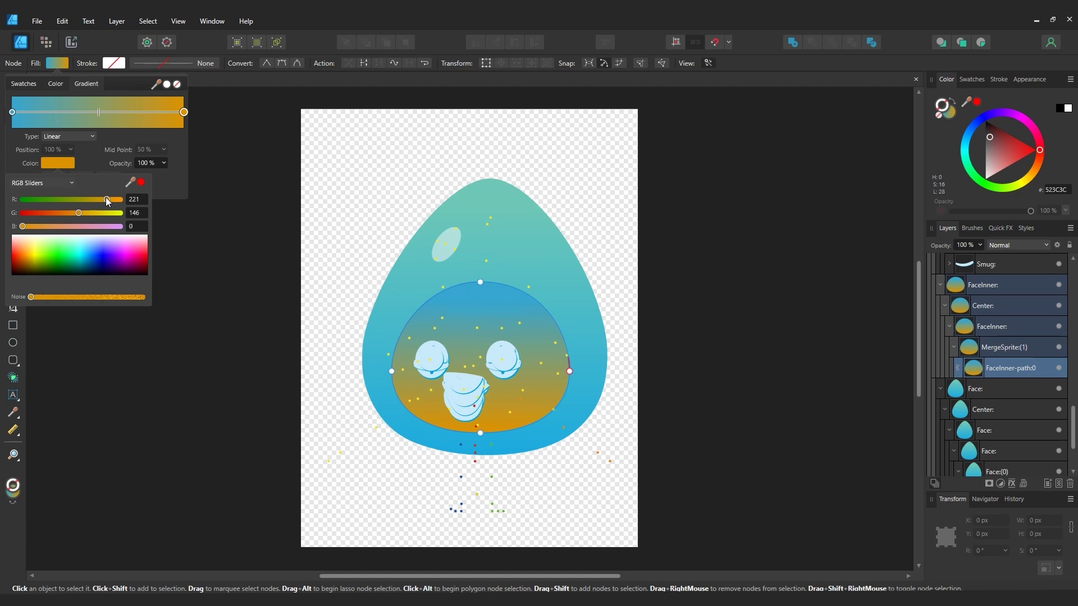
pyautogui.moveTo(107, 199); pyautogui.dragTo(90, 213)
pyautogui.click(42, 226)
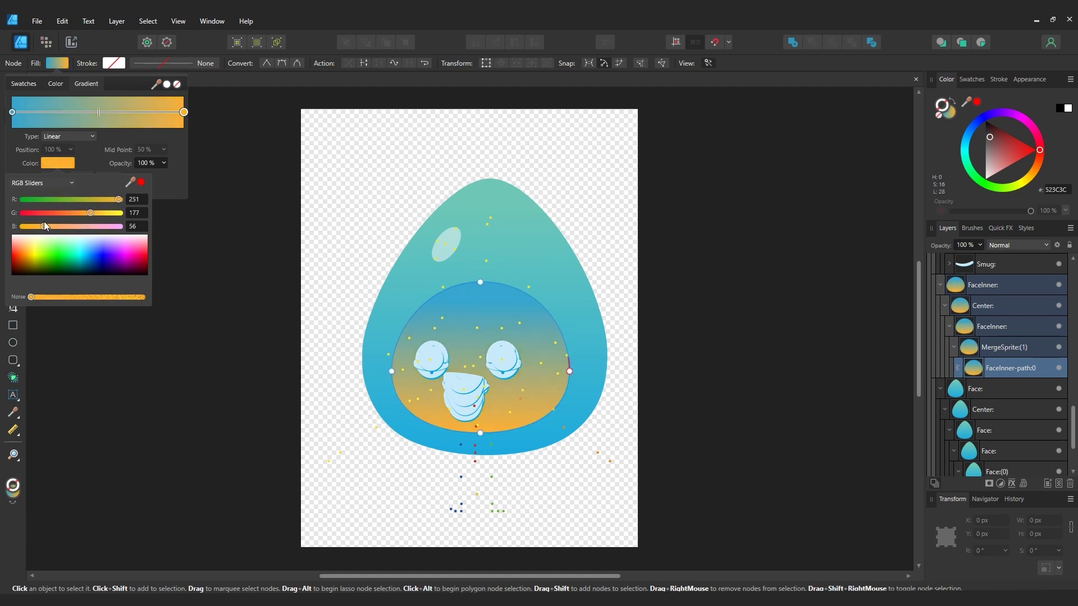
# - Make the gradient start yolk yellow and tint the outer face pale off-white
pyautogui.click(12, 112)
pyautogui.click(58, 163)
pyautogui.click(32, 248)
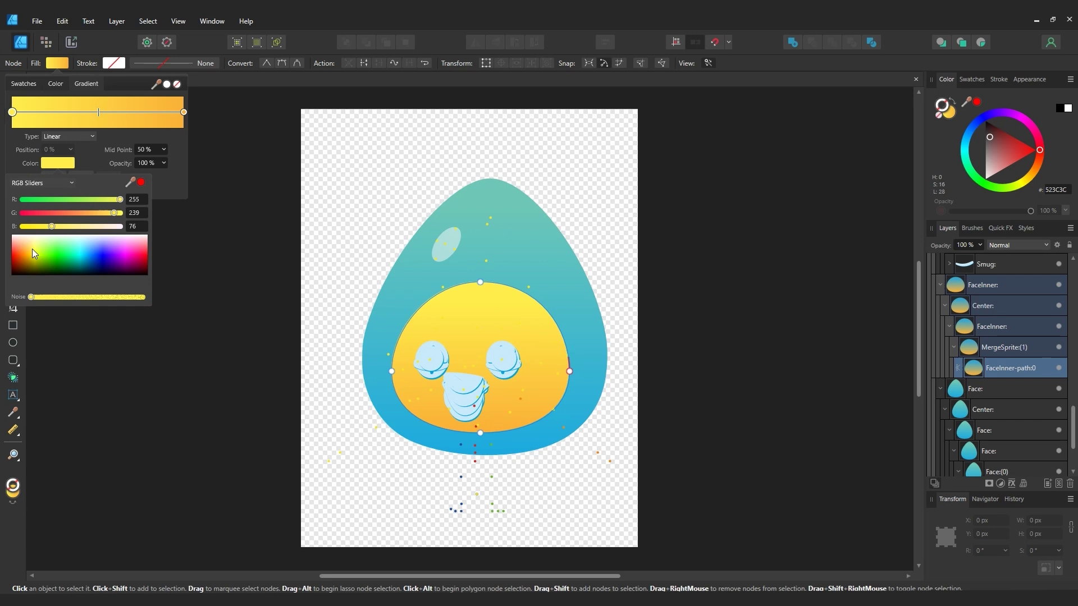
pyautogui.click(92, 200)
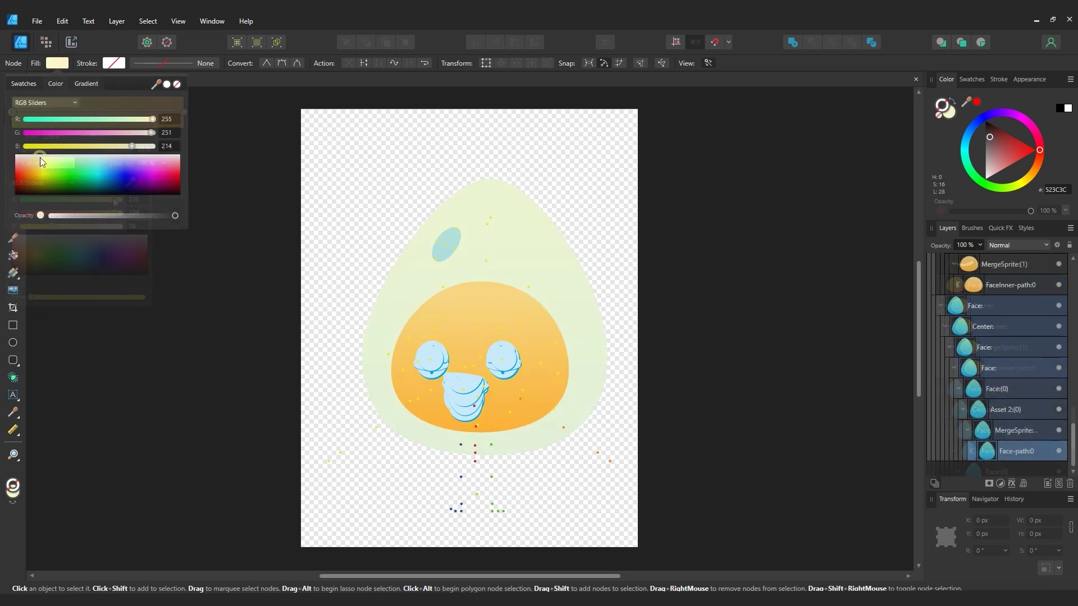
pyautogui.moveTo(140, 146); pyautogui.dragTo(143, 148)
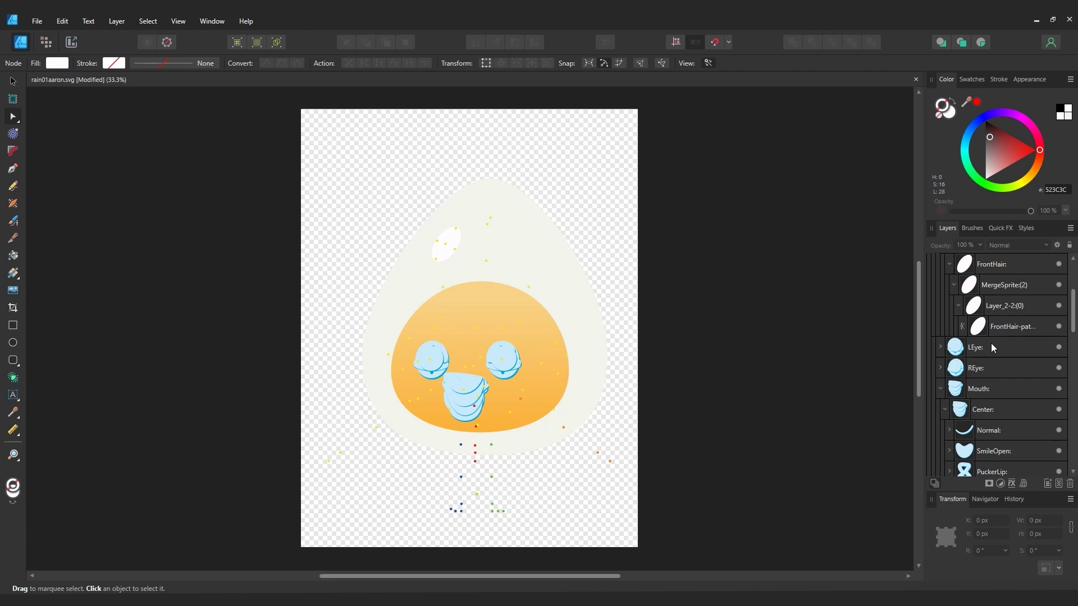
# - Fill the LEye, REye and Mouth layers dark brown
pyautogui.click(995, 348)
pyautogui.keyDown('shift'); pyautogui.click(985, 368); pyautogui.keyUp('shift')
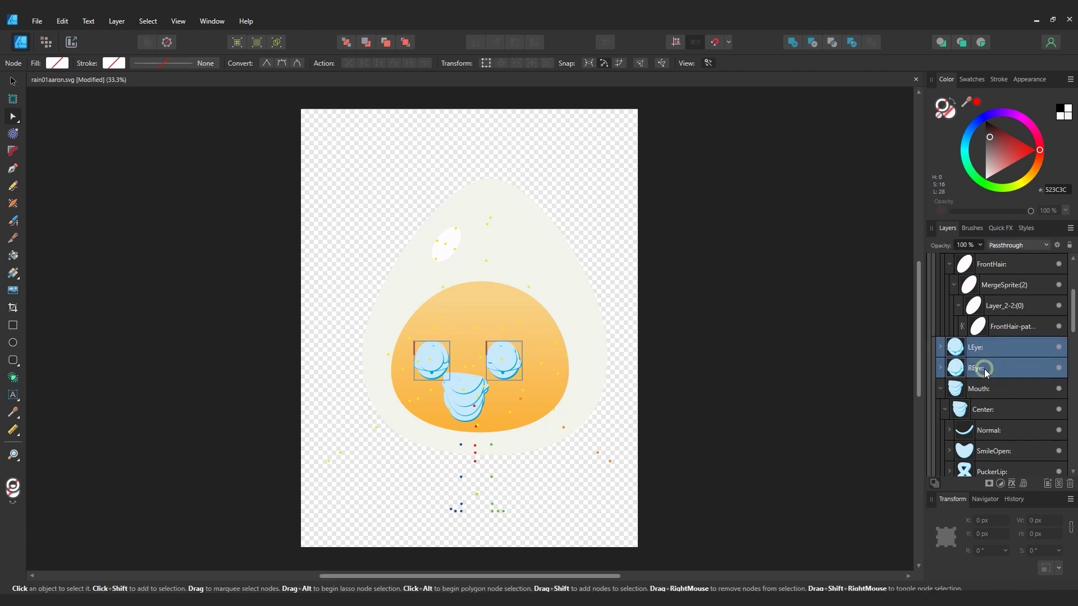
pyautogui.keyDown('shift'); pyautogui.click(992, 387); pyautogui.keyUp('shift')
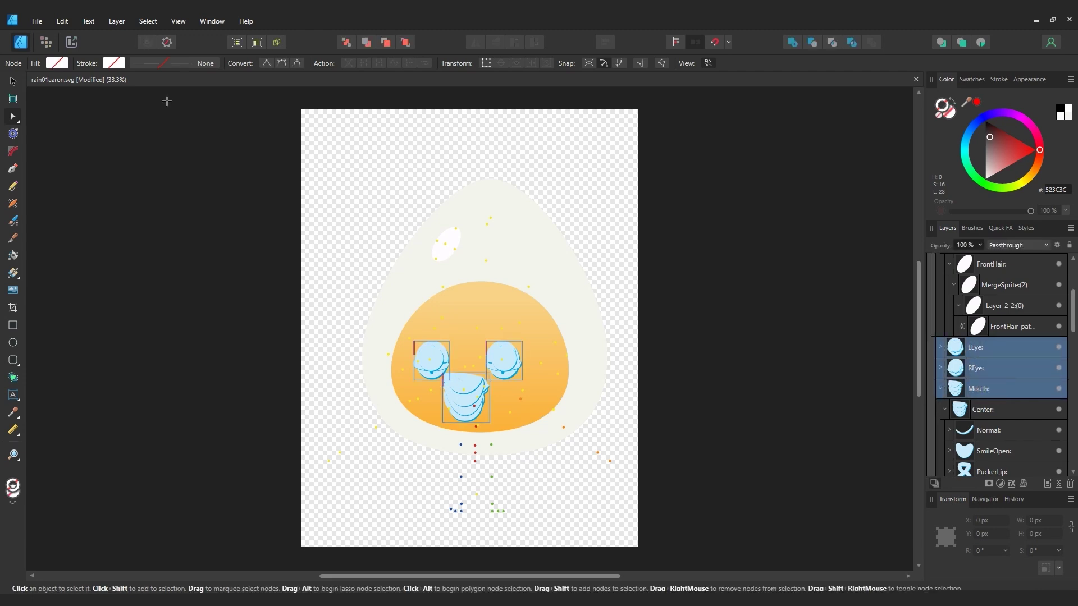
pyautogui.click(57, 64)
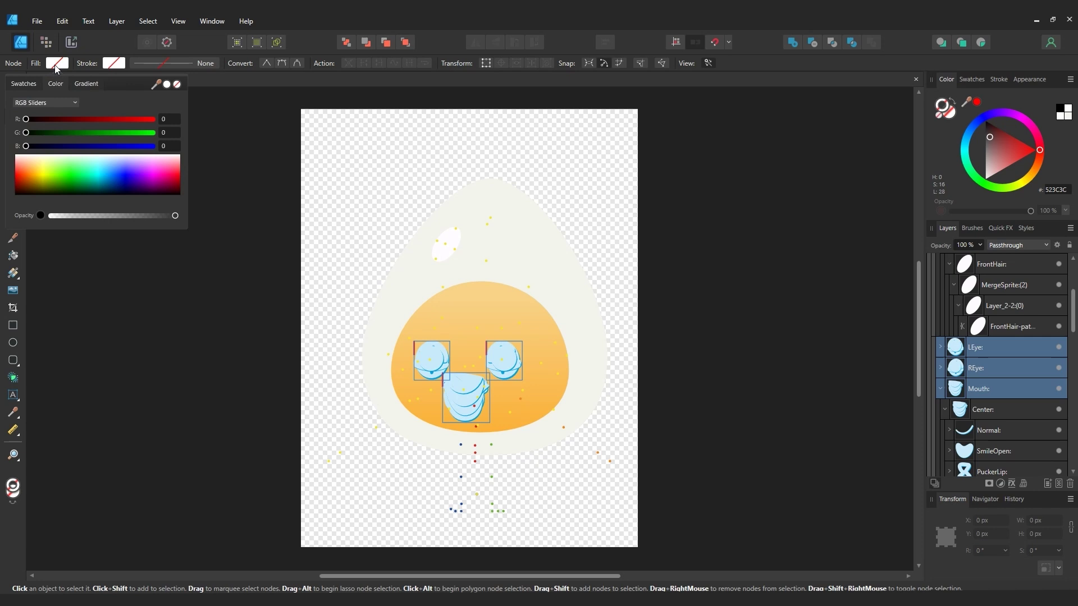
pyautogui.click(35, 191)
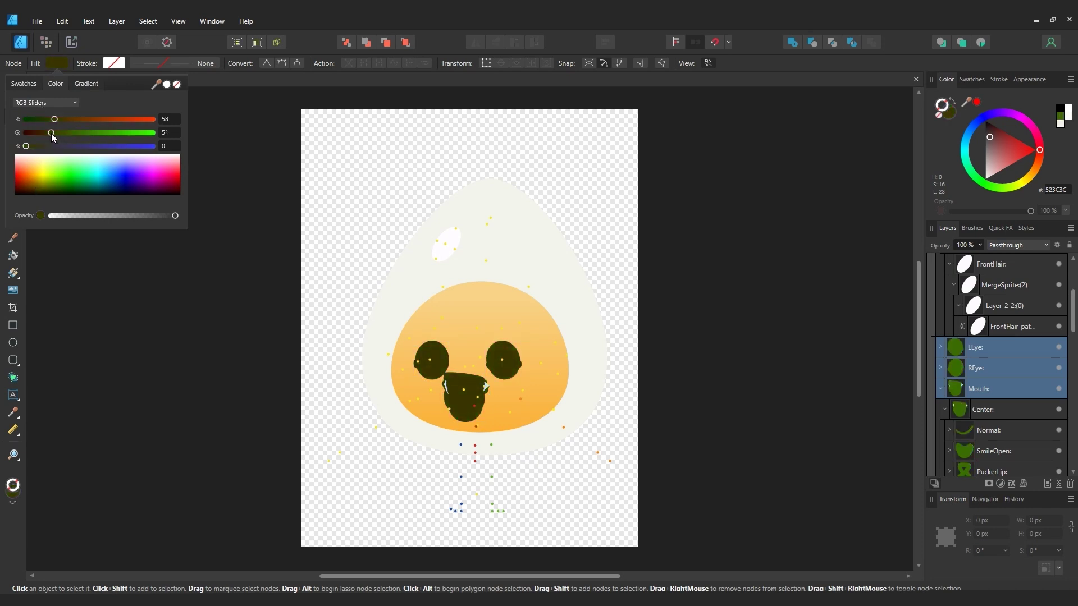
pyautogui.moveTo(51, 133); pyautogui.dragTo(39, 133)
pyautogui.click(28, 146)
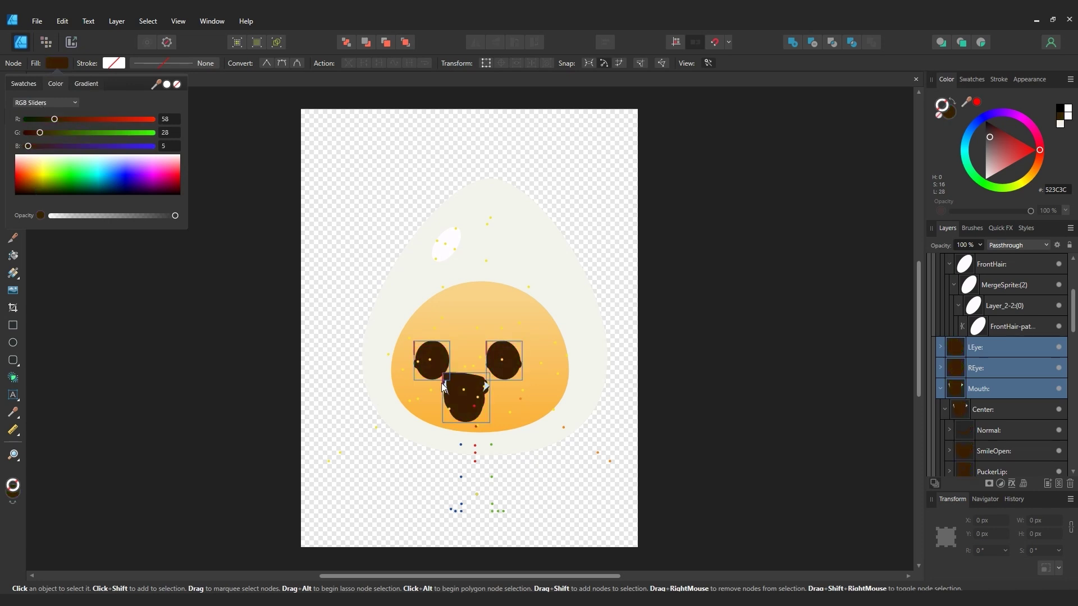
# - Give the ShowTeeth and EE mouth shapes a 1 pt stroke coloured 311818
pyautogui.click(991, 385)
pyautogui.scroll(-5, 999, 370)
pyautogui.click(1010, 330)
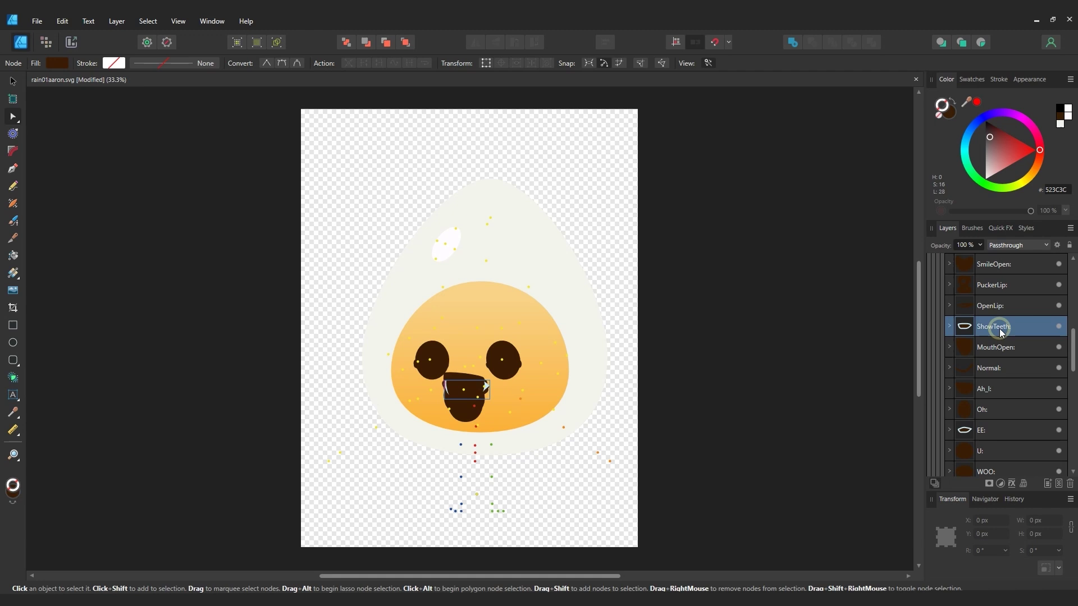
pyautogui.keyDown('ctrl'); pyautogui.click(991, 424); pyautogui.keyUp('ctrl')
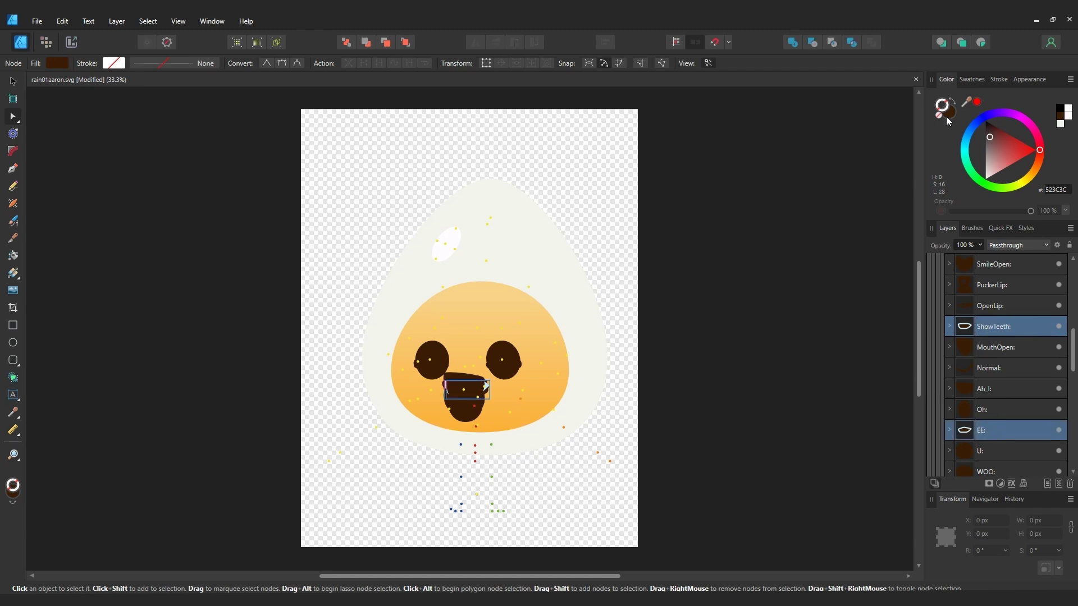
pyautogui.click(976, 102)
pyautogui.moveTo(992, 126); pyautogui.dragTo(990, 129)
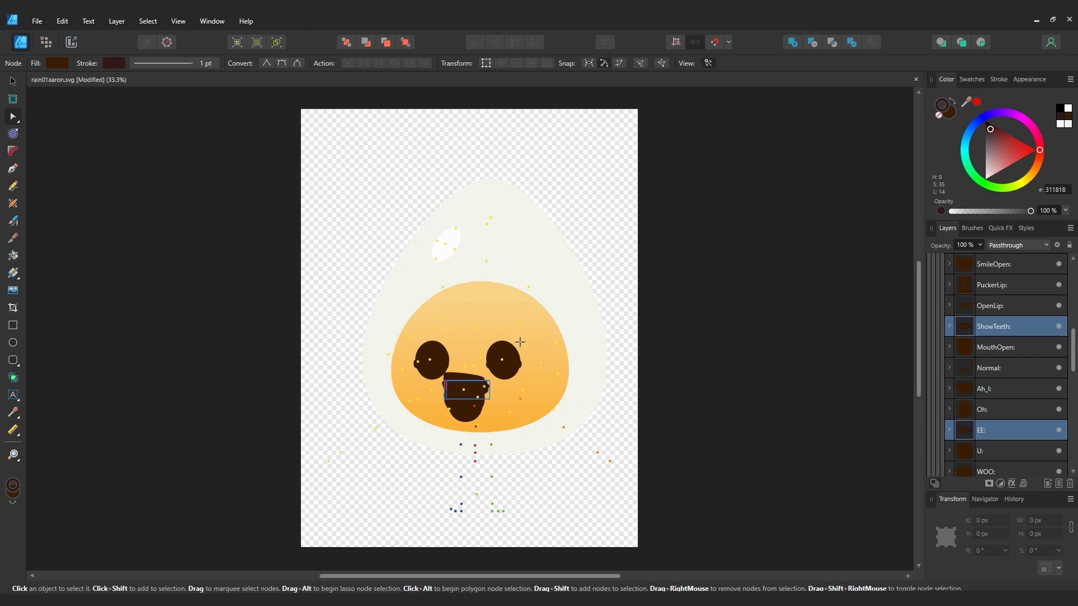
# - Clear the selection and check the document's folder path in File Explorer
pyautogui.press('v')
pyautogui.click(159, 223)
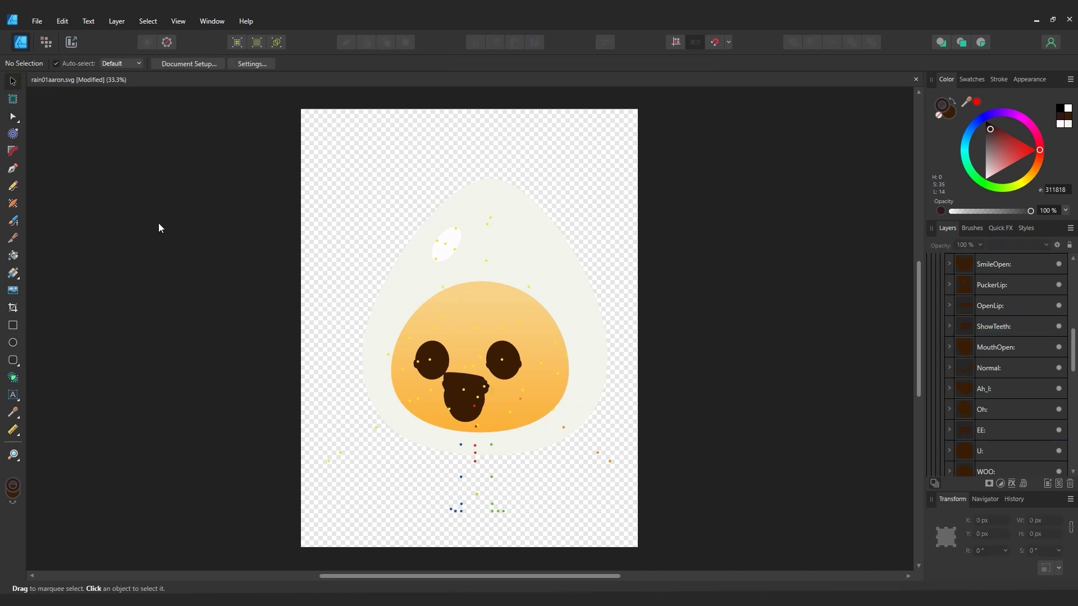
pyautogui.click(37, 22)
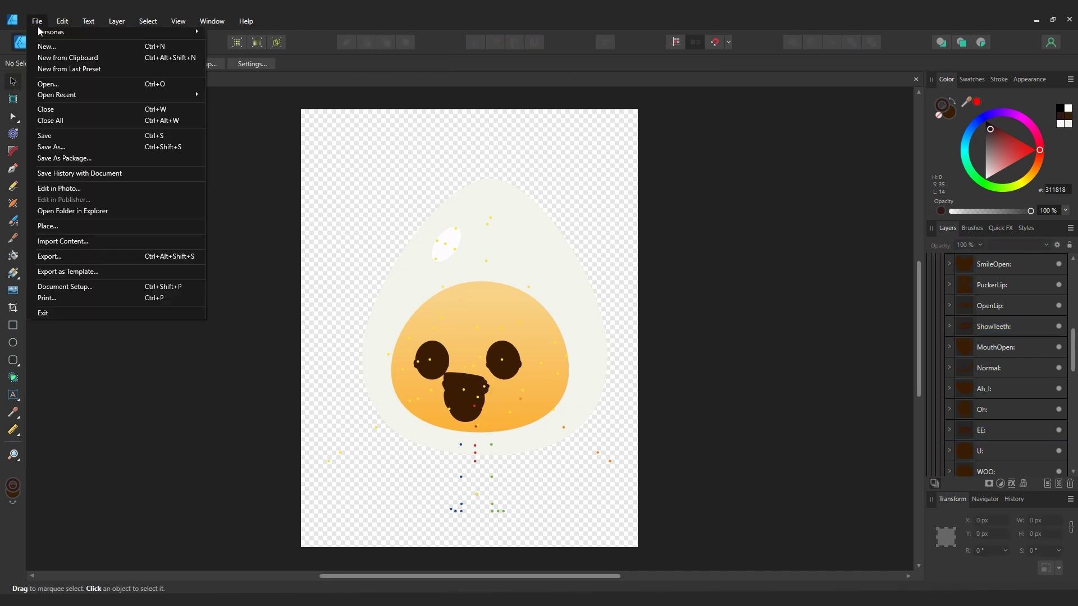
pyautogui.click(128, 213)
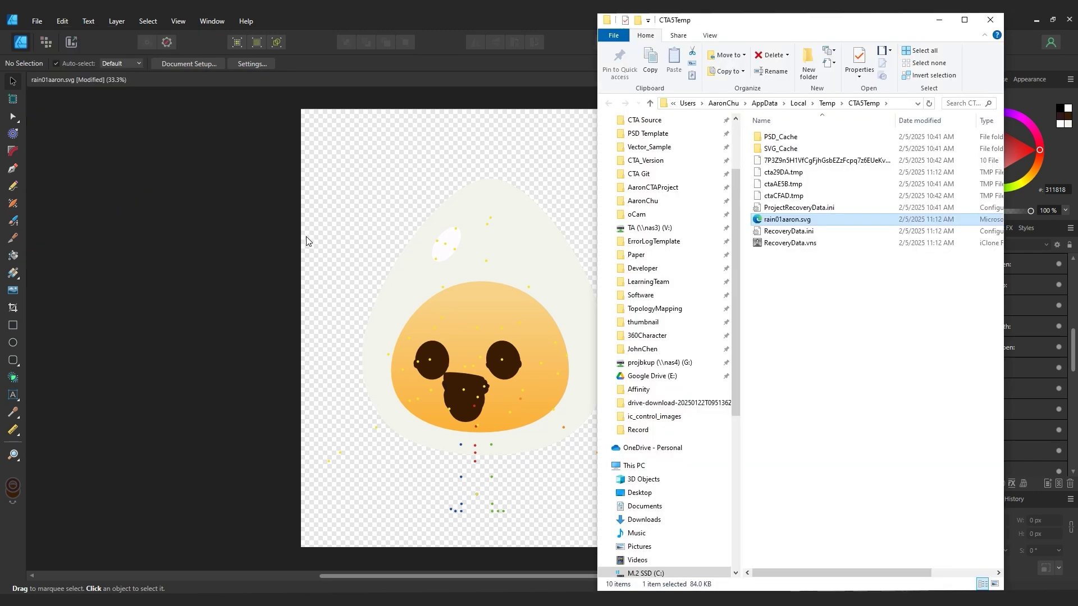
pyautogui.click(899, 103)
pyautogui.hotkey('ctrl', 'c')
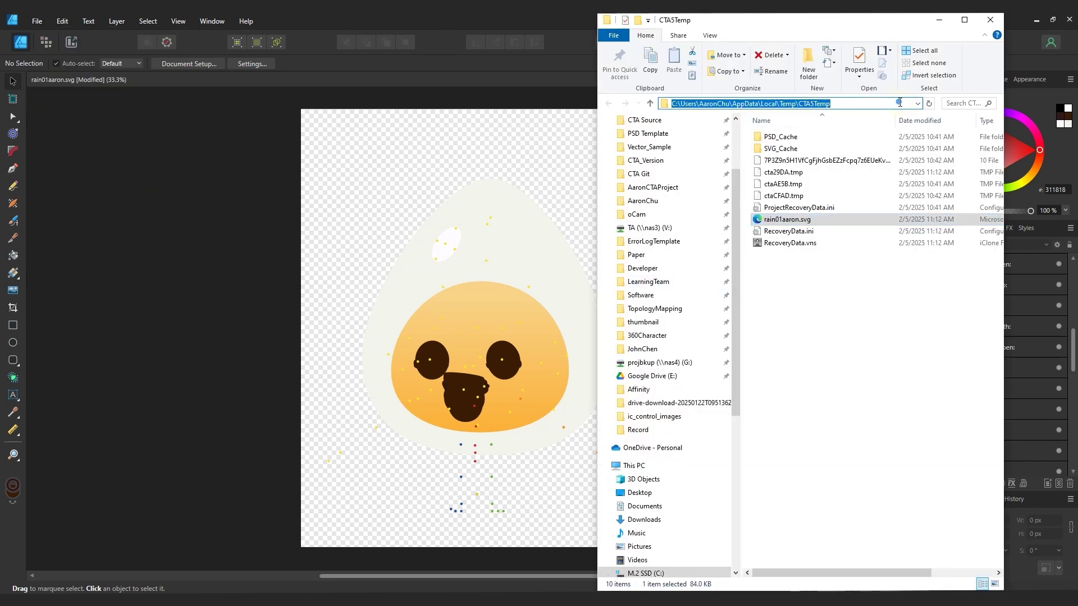
pyautogui.click(989, 20)
# - Start an SVG export using the small-size SVG preset
pyautogui.click(37, 21)
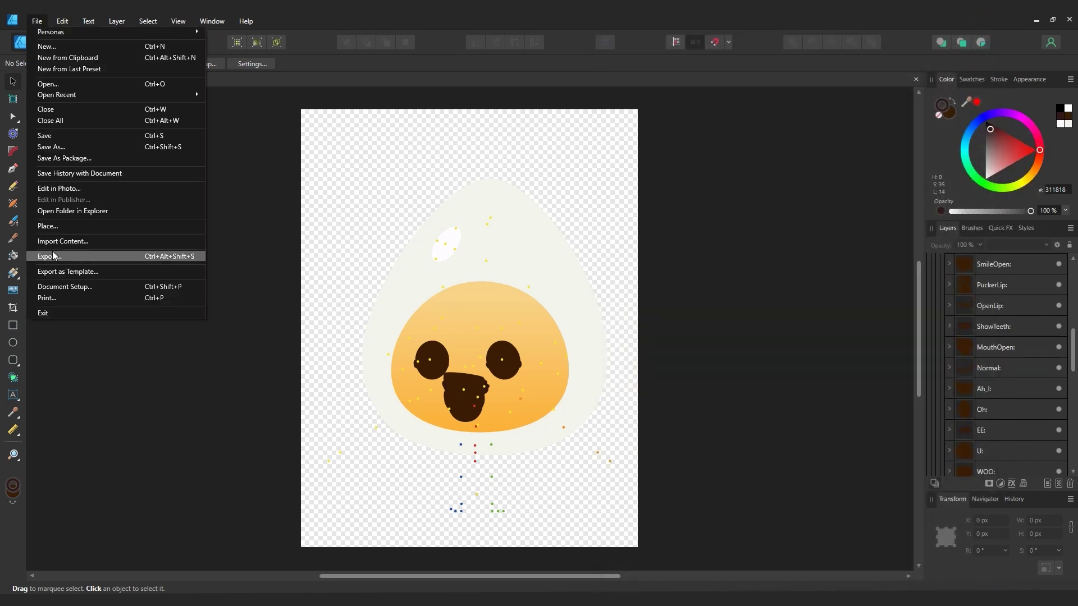
pyautogui.click(93, 256)
pyautogui.click(727, 179)
pyautogui.click(735, 205)
pyautogui.scroll(-2, 795, 385)
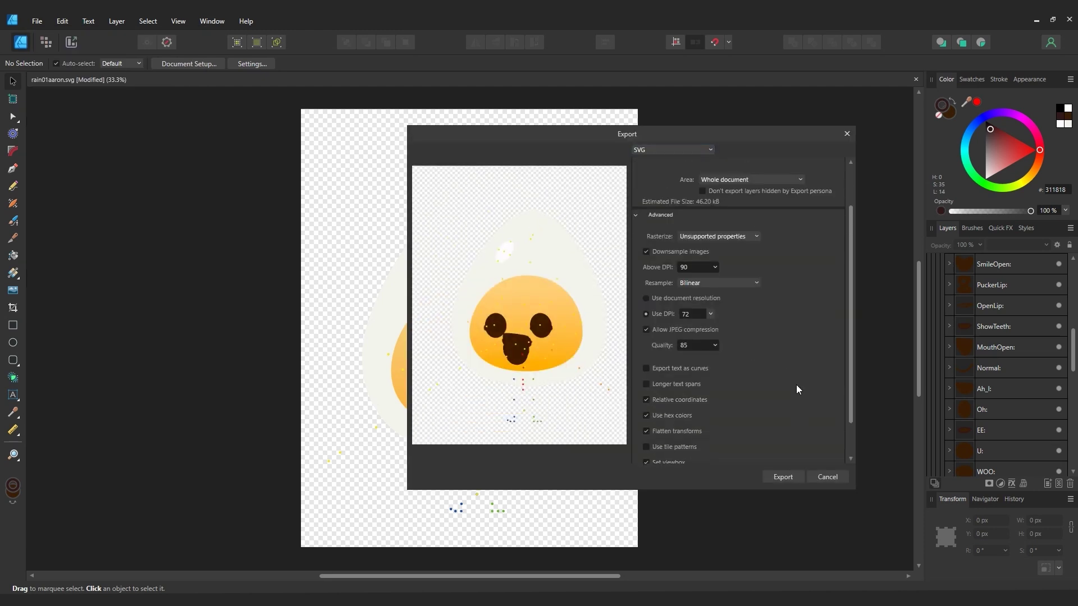
pyautogui.click(784, 477)
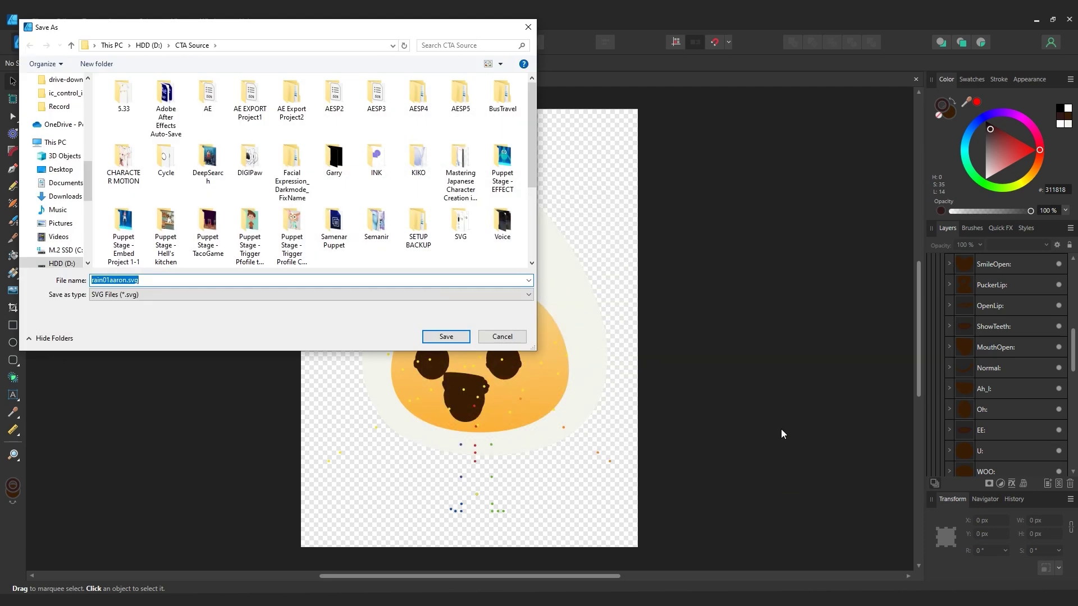
# - Save the SVG into CTA5Temp, overwriting the original character file
pyautogui.click(312, 50)
pyautogui.hotkey('ctrl', 'v')
pyautogui.press('Return')
pyautogui.click(173, 120)
pyautogui.click(437, 335)
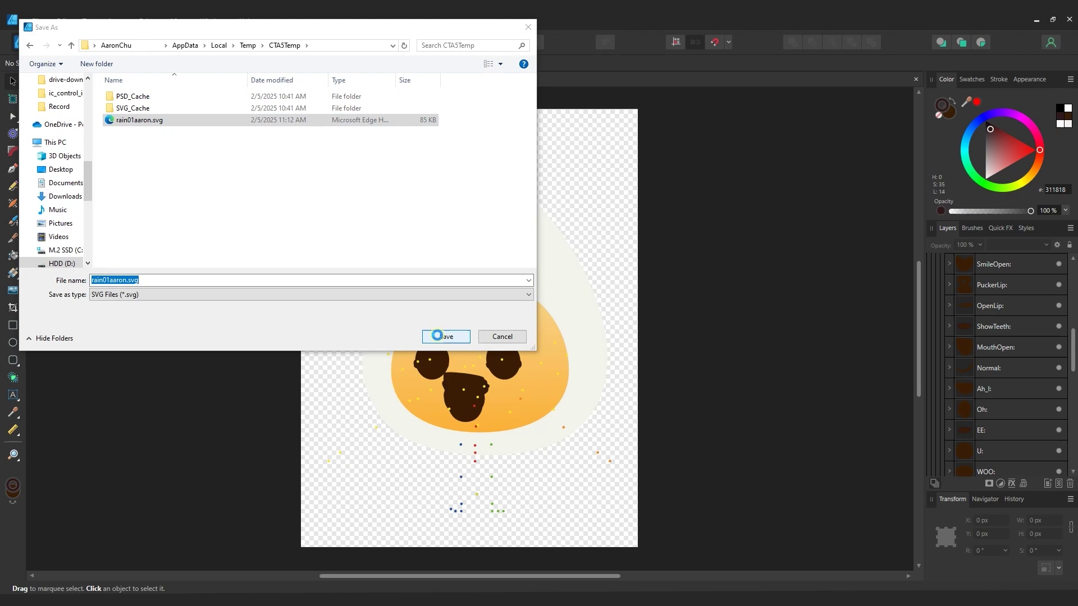
pyautogui.click(580, 347)
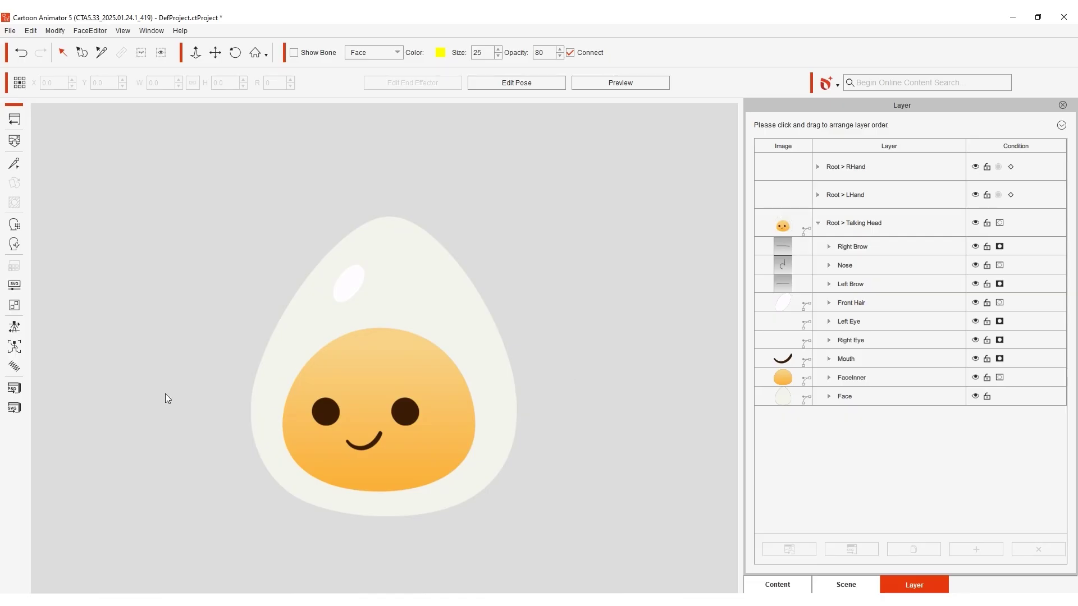
# - Preview the updated egg head turning through its 360 head angles
pyautogui.click(423, 376)
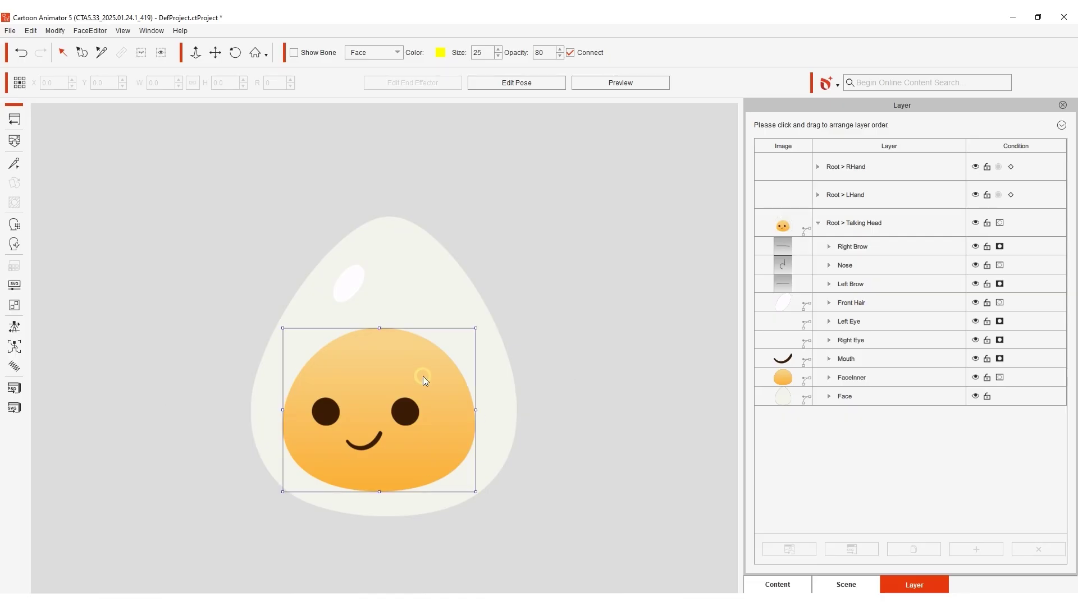
pyautogui.click(14, 243)
pyautogui.moveTo(568, 237); pyautogui.dragTo(665, 133)
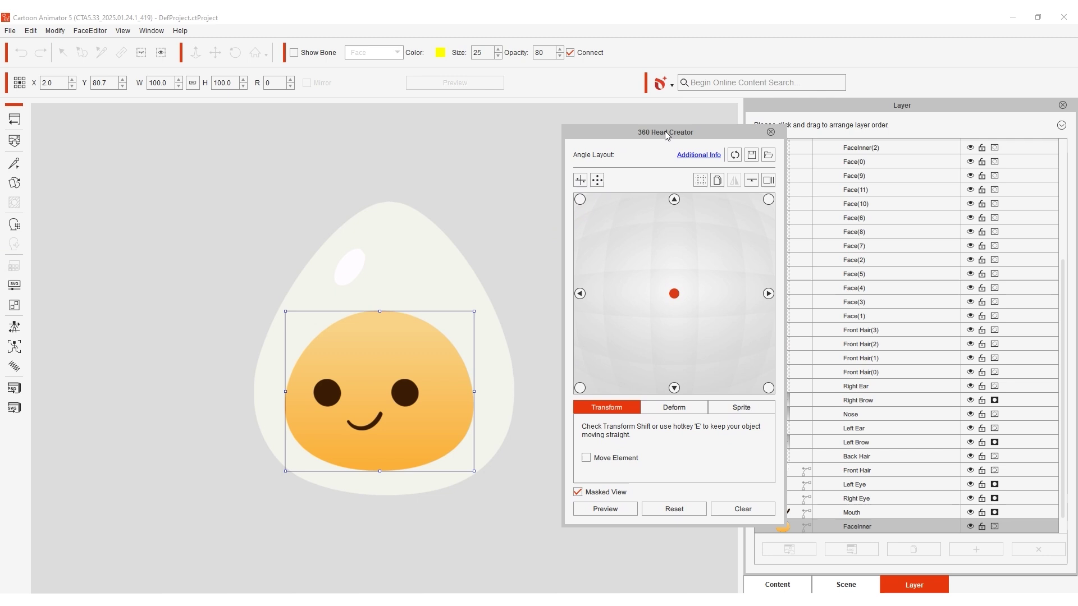
pyautogui.click(598, 507)
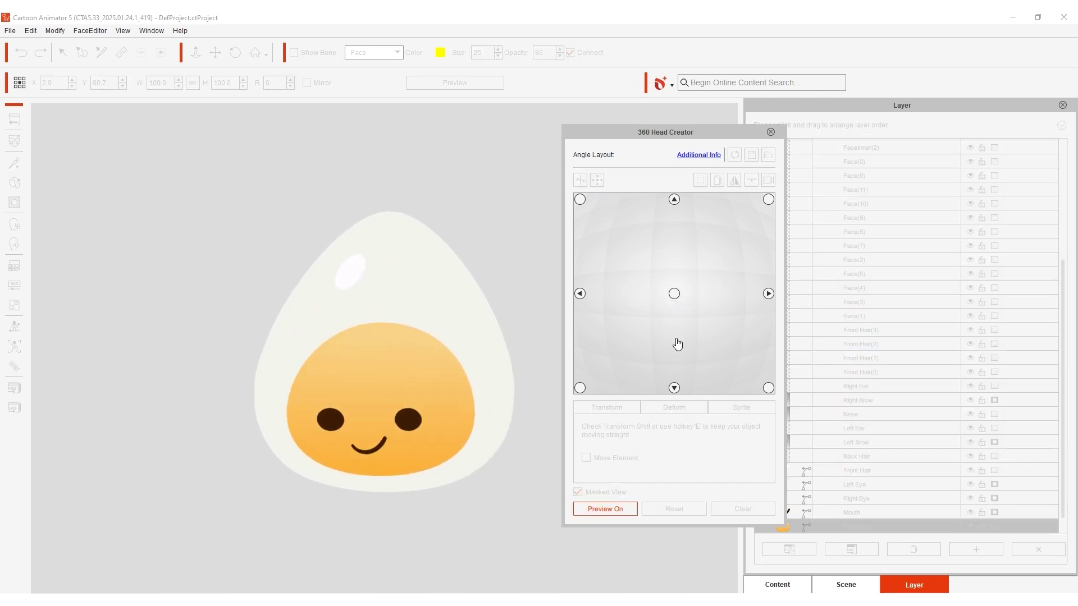
pyautogui.click(685, 299)
# - Send the Face sprite from the Sprite Editor to the vector editor
pyautogui.click(770, 132)
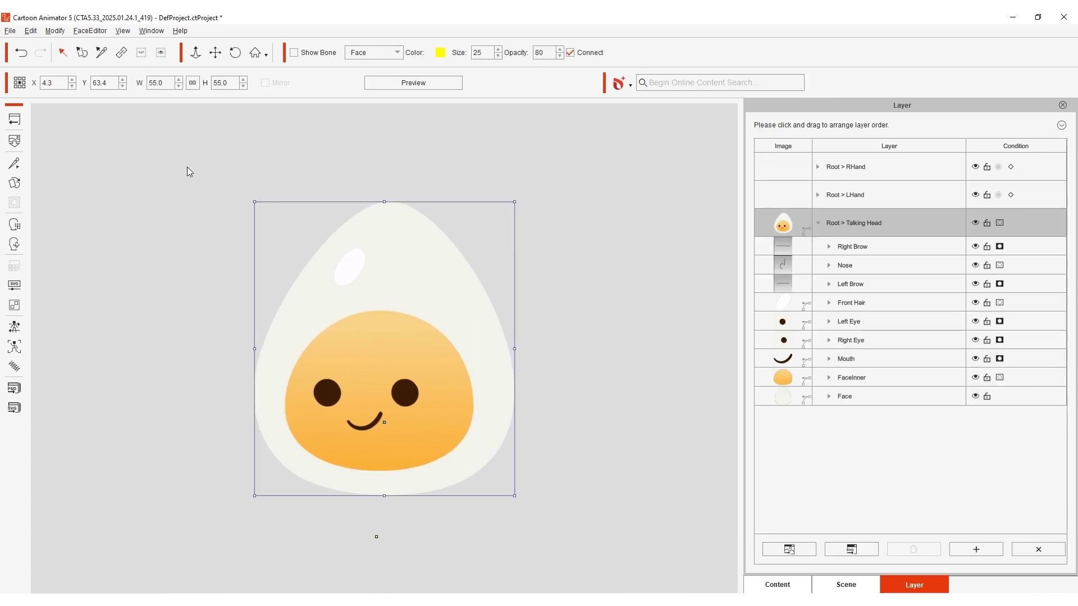
pyautogui.click(19, 185)
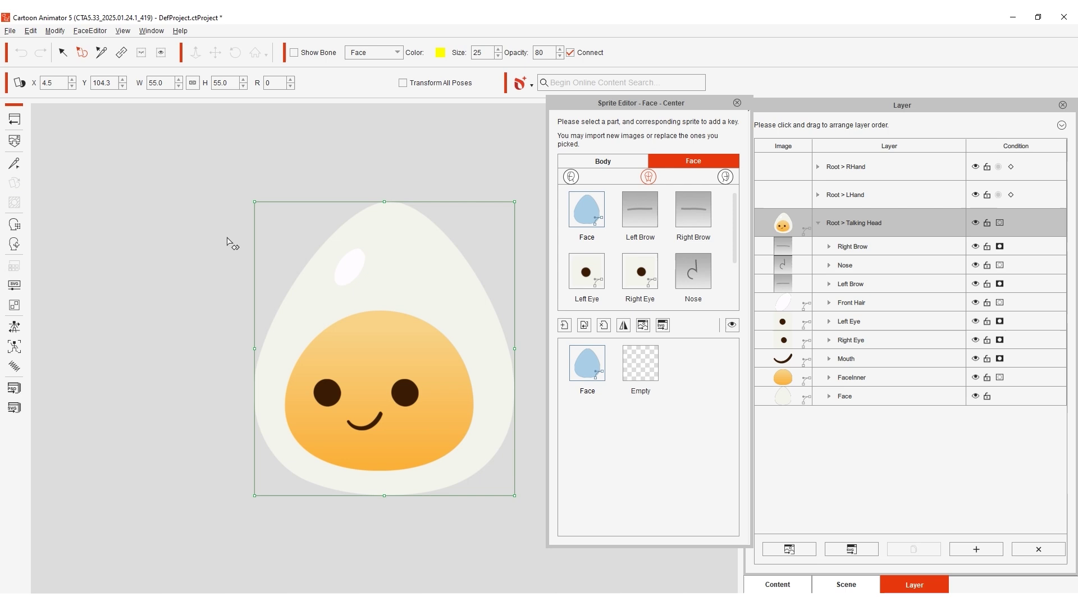
pyautogui.click(662, 328)
# - Dock Face.svg, select the face path, and add an artboard larger than the egg
pyautogui.click(558, 344)
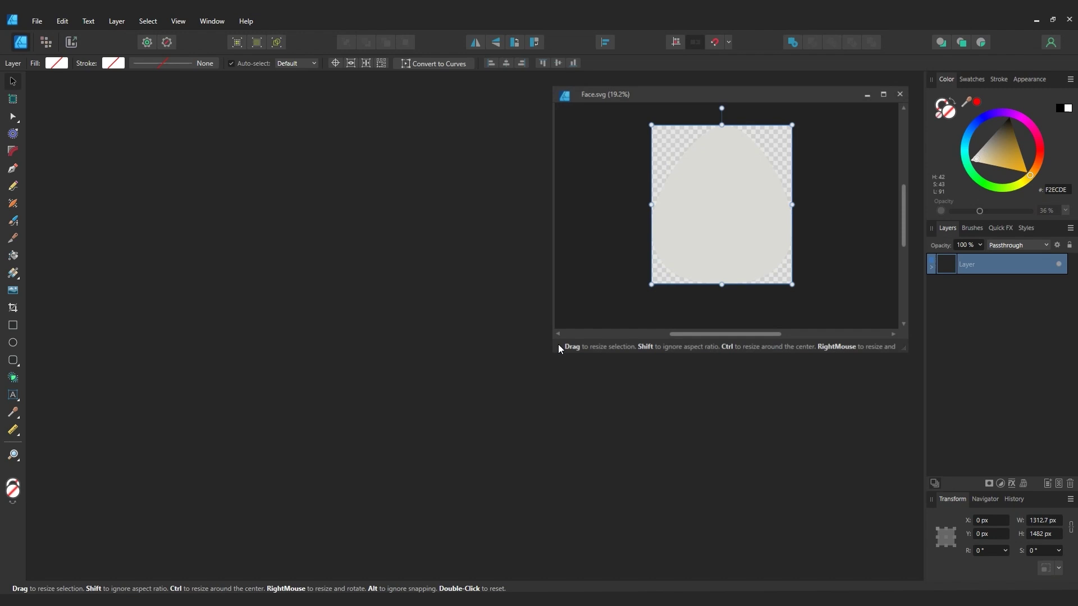
pyautogui.moveTo(706, 95); pyautogui.dragTo(705, 81)
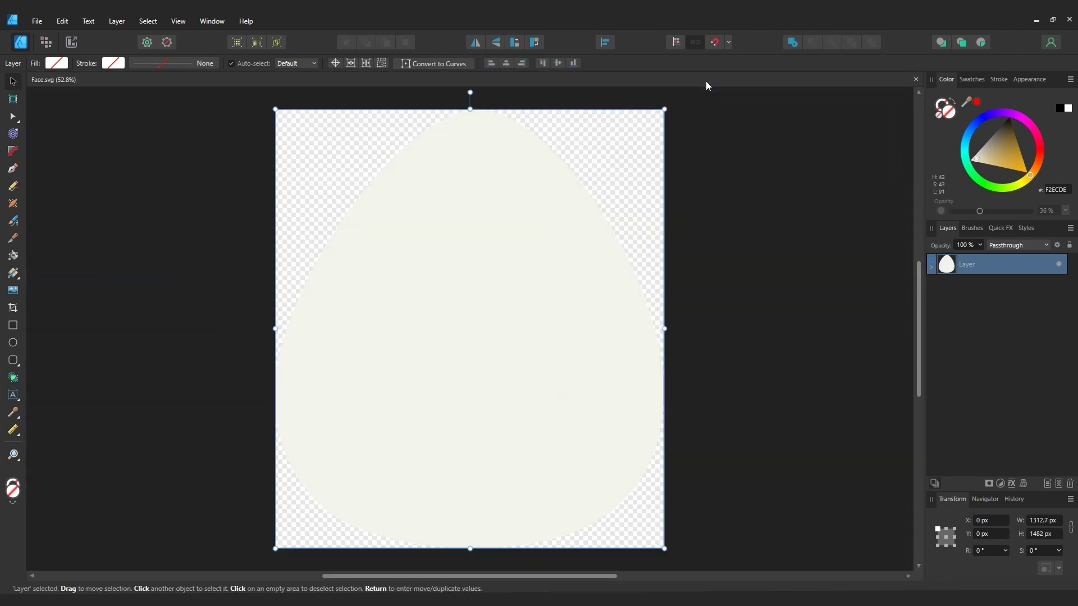
pyautogui.click(13, 117)
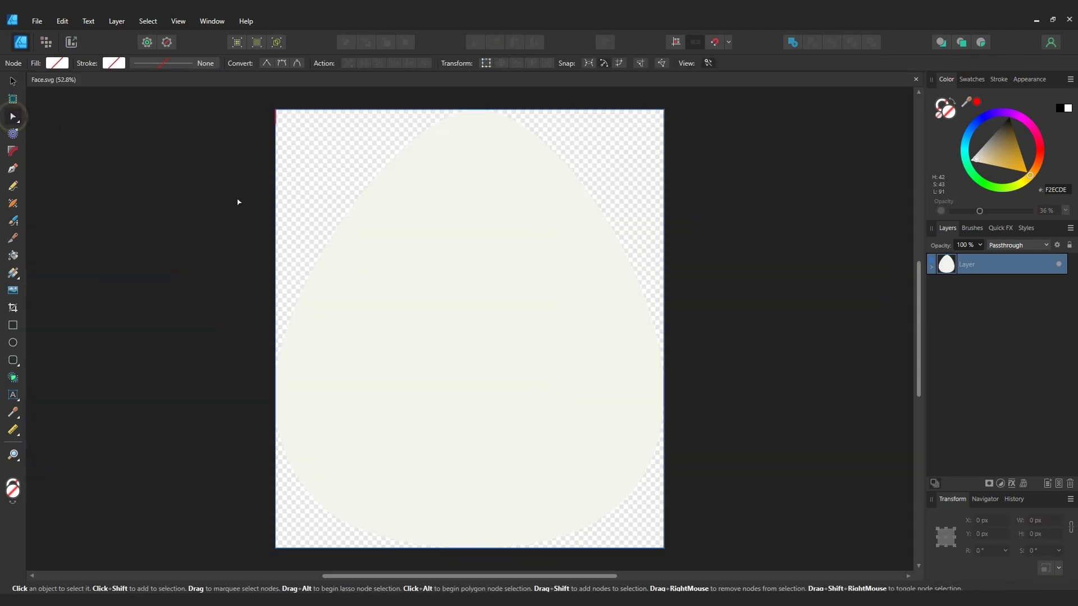
pyautogui.click(409, 179)
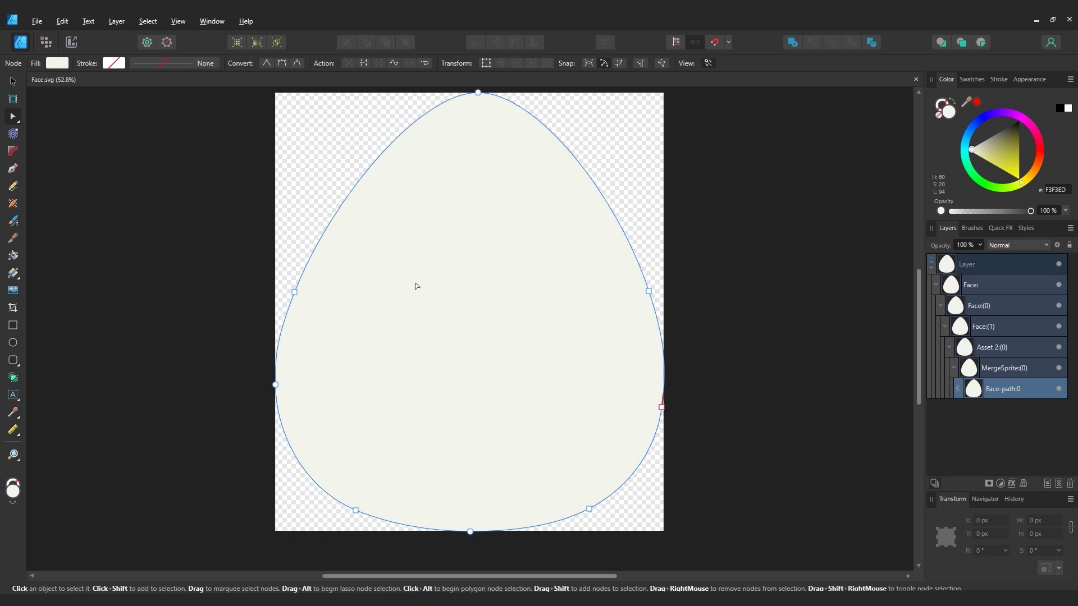
pyautogui.scroll(-2, 415, 286)
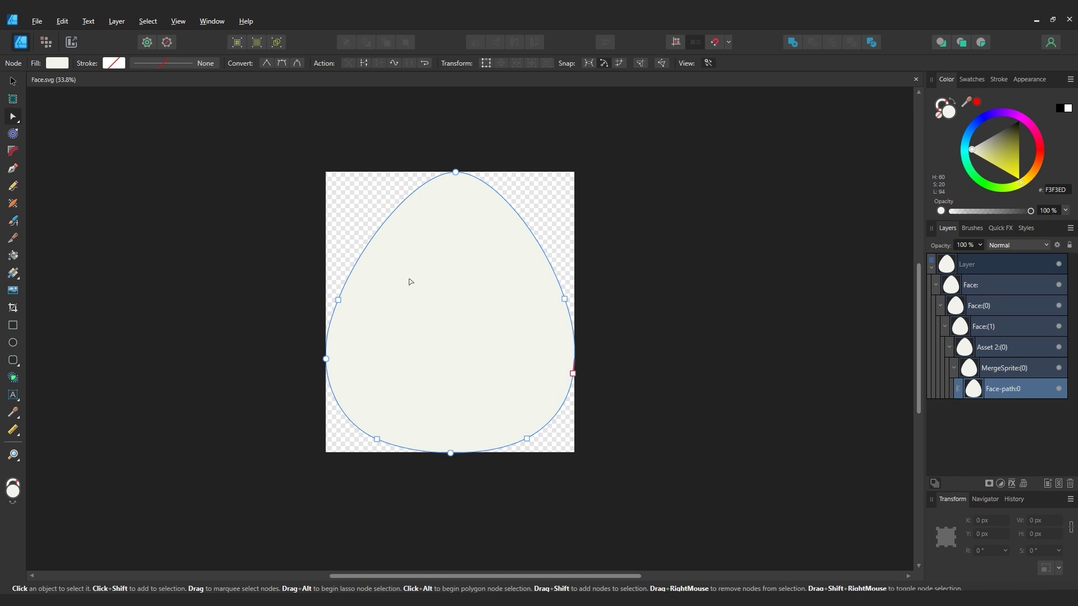
pyautogui.click(13, 99)
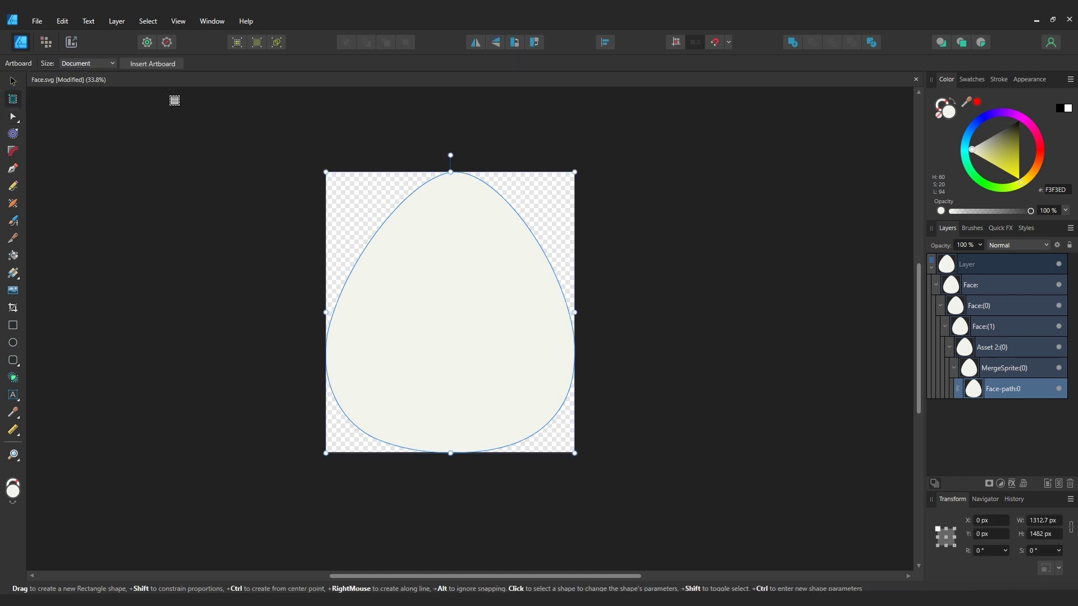
pyautogui.moveTo(170, 90); pyautogui.dragTo(758, 581)
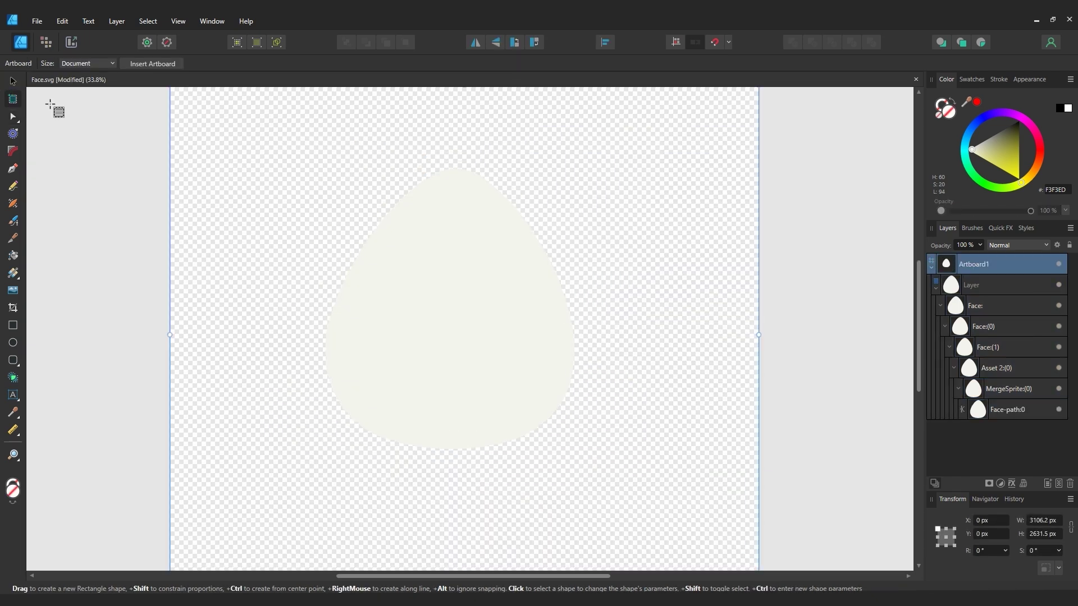
# - Drag the face outline's nodes into an irregular, lumpy egg-white splat shape
pyautogui.click(12, 117)
pyautogui.click(441, 317)
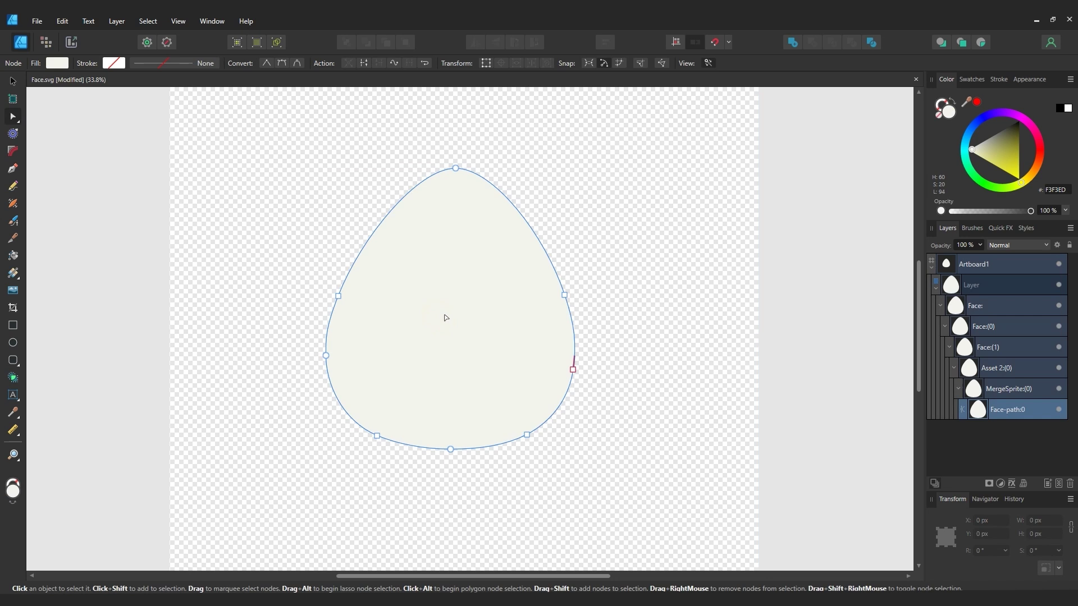
pyautogui.moveTo(379, 227); pyautogui.dragTo(327, 185)
pyautogui.moveTo(325, 355); pyautogui.dragTo(309, 400)
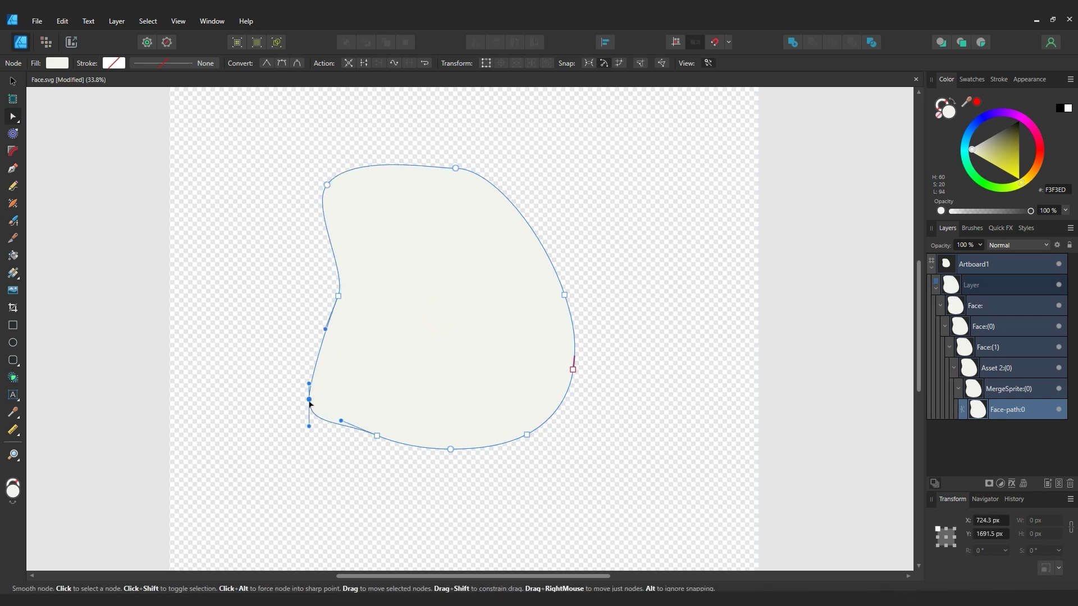
pyautogui.moveTo(377, 436); pyautogui.dragTo(345, 458)
pyautogui.moveTo(450, 449); pyautogui.dragTo(461, 432)
pyautogui.click(564, 295)
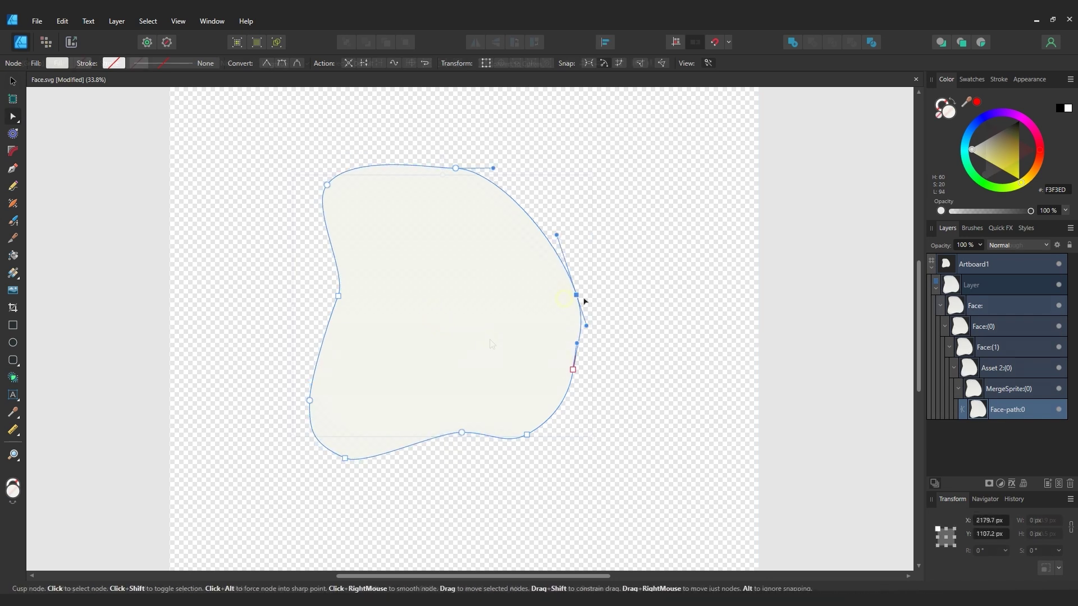
pyautogui.press('v')
pyautogui.click(492, 344)
# - Export the reshaped Face group as SVG, replacing the existing Face.svg
pyautogui.click(36, 21)
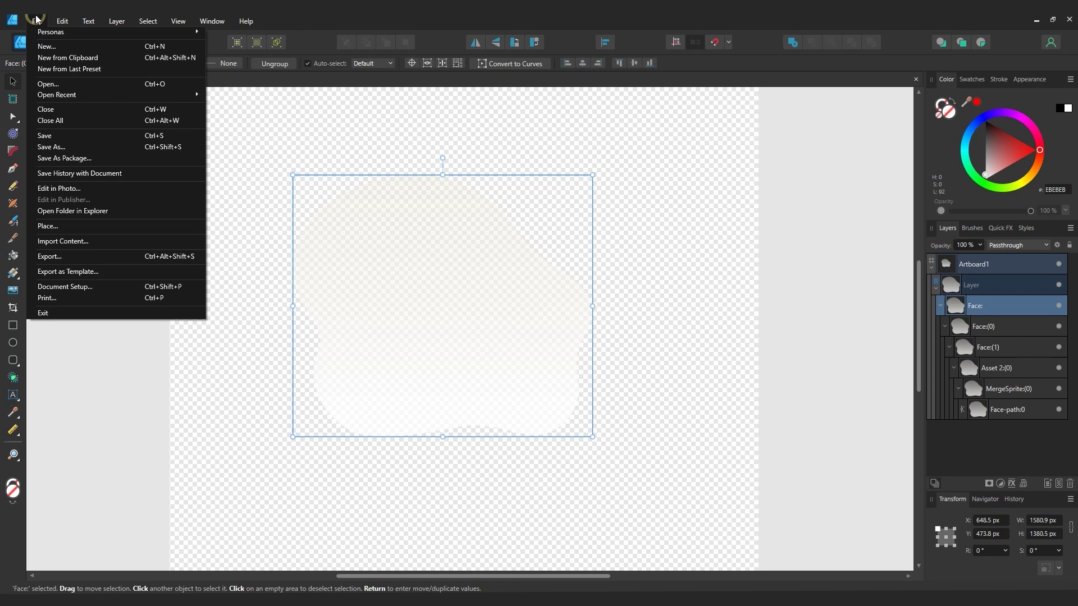
pyautogui.click(68, 257)
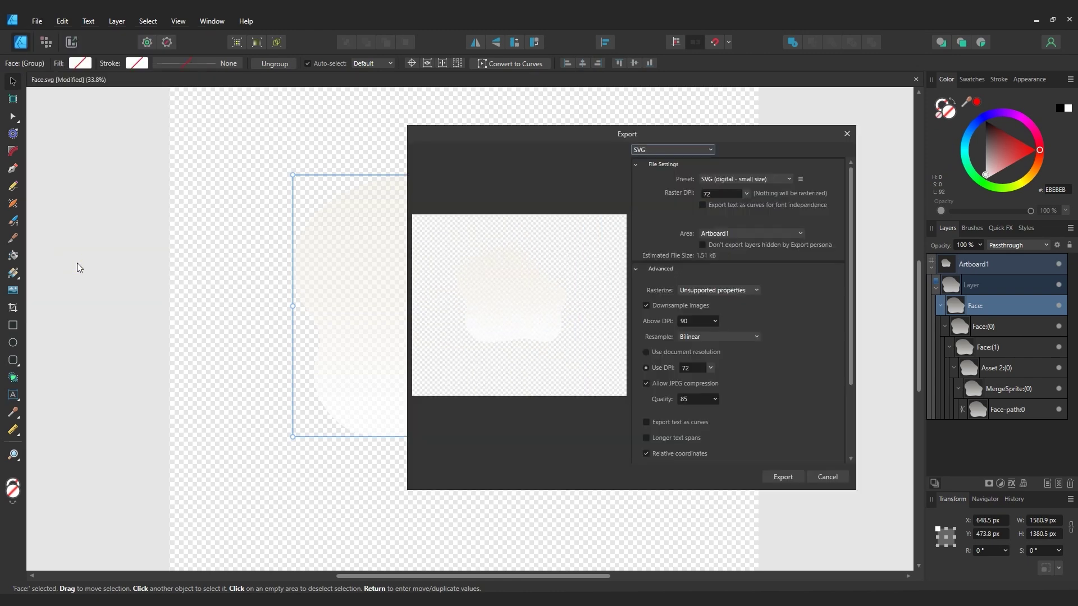
pyautogui.click(788, 475)
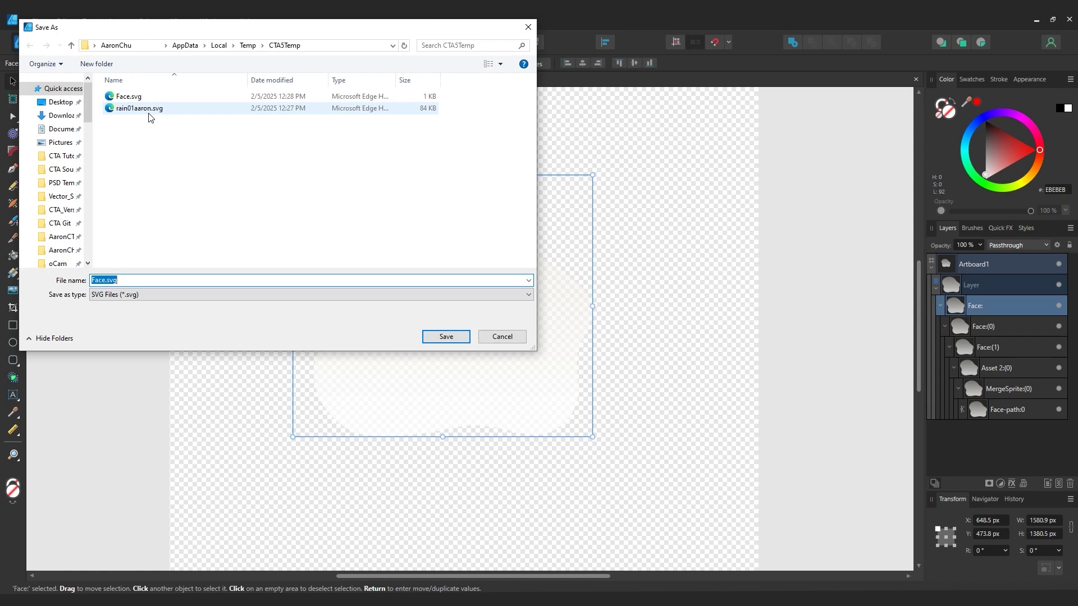
pyautogui.click(134, 97)
pyautogui.click(455, 339)
pyautogui.click(580, 349)
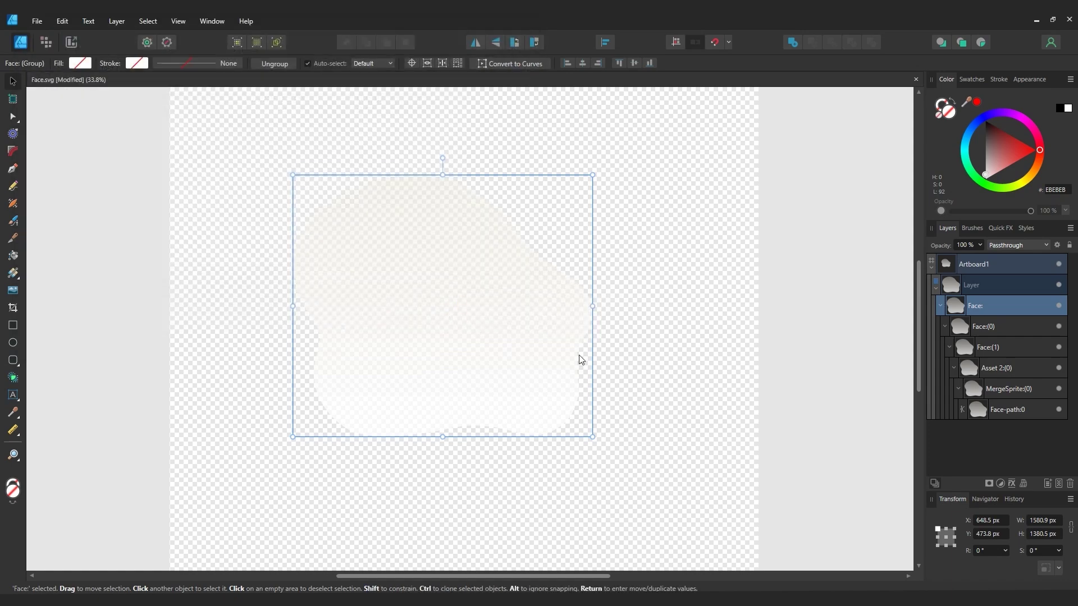
pyautogui.hotkey('alt', 'Tab')
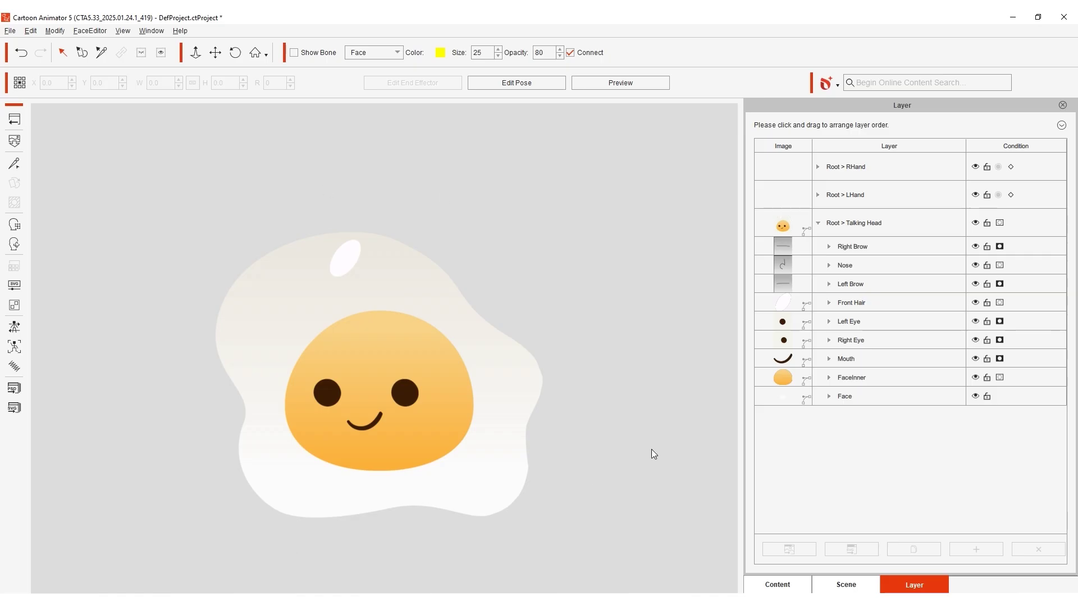
# - Move the Front Hair shine highlight to the upper left of the egg white
pyautogui.click(304, 55)
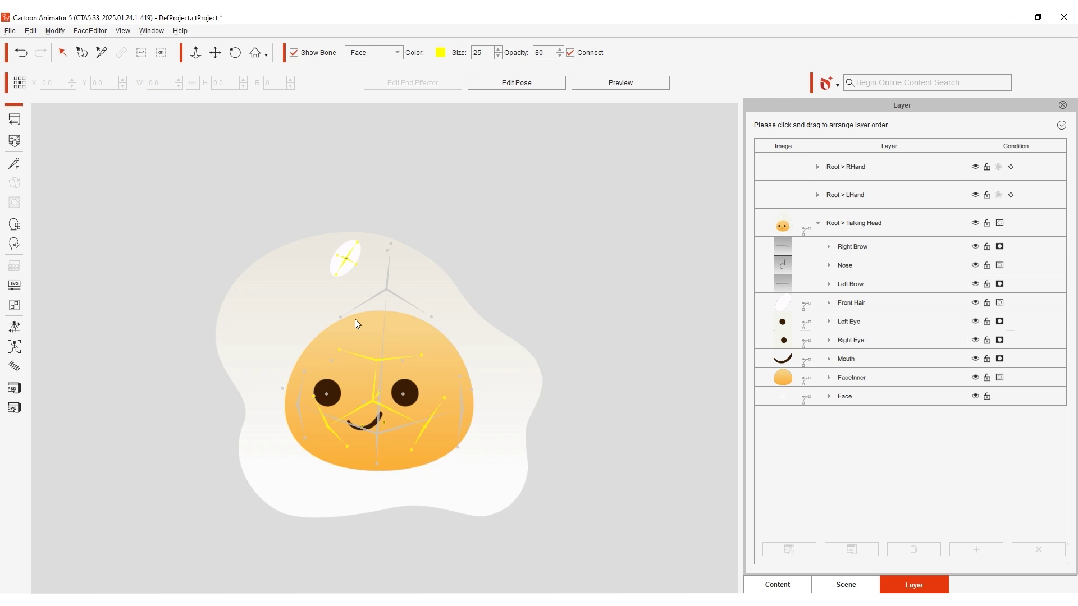
pyautogui.click(533, 79)
pyautogui.moveTo(347, 264); pyautogui.dragTo(273, 280)
pyautogui.click(322, 49)
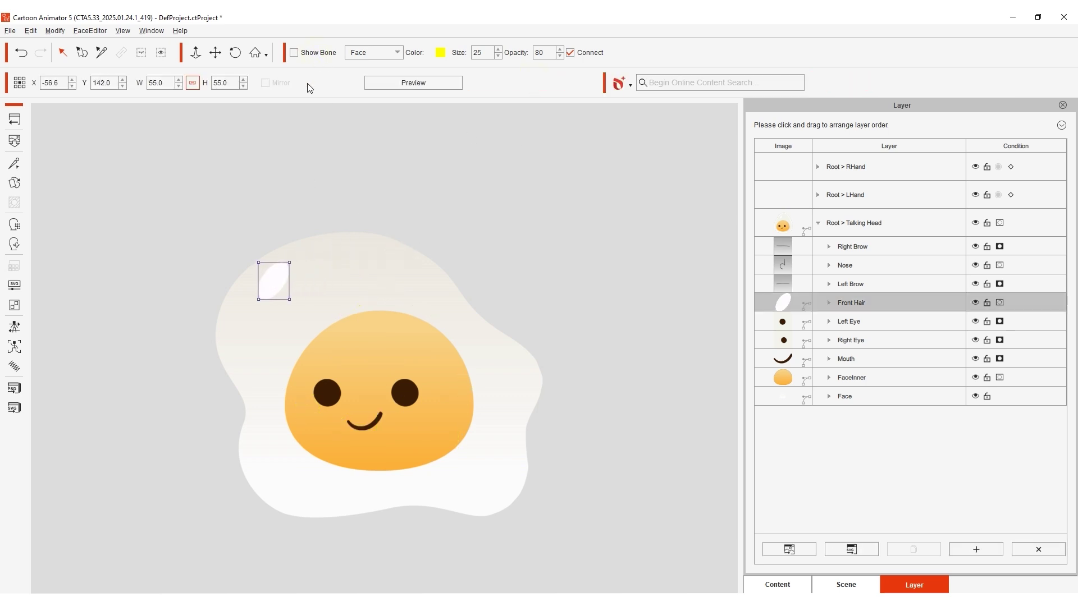
pyautogui.click(279, 181)
# - Preview the body's spring settings by bouncing and shaking the egg
pyautogui.click(14, 366)
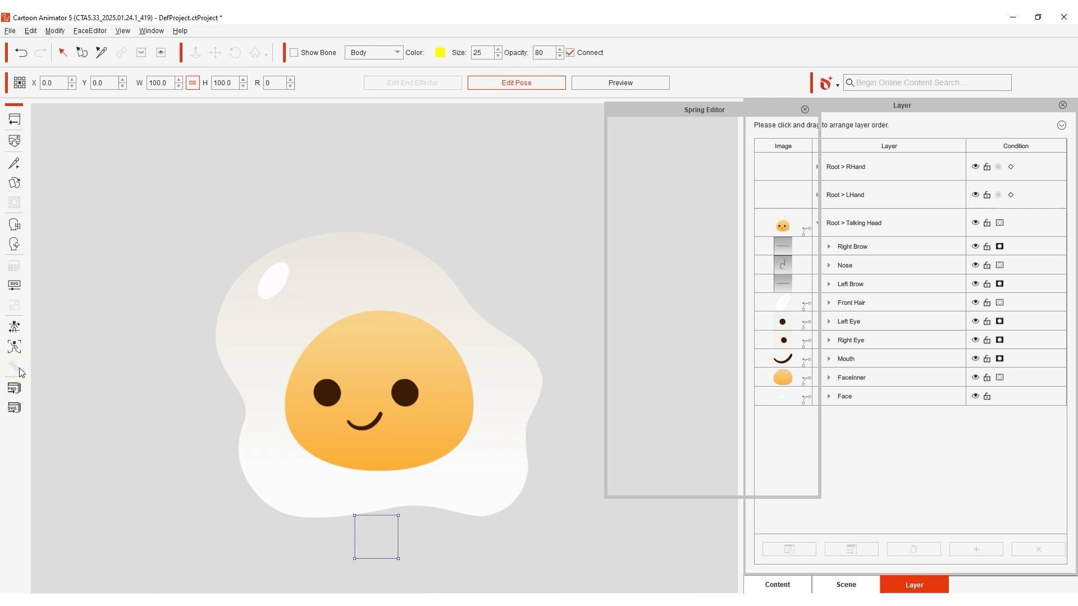
pyautogui.click(752, 480)
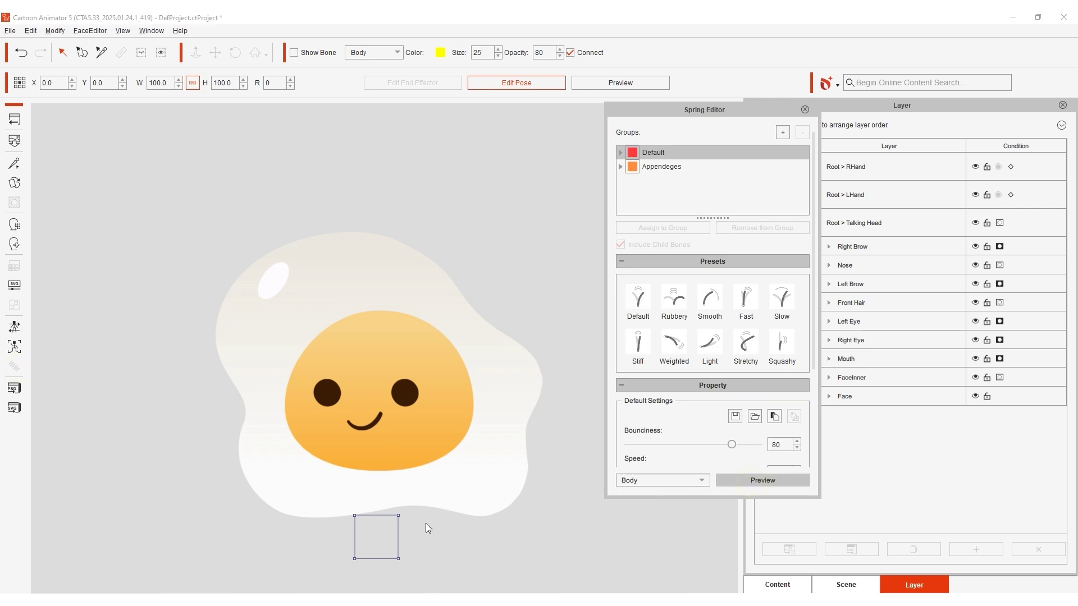
pyautogui.moveTo(379, 534)
pyautogui.mouseDown()
pyautogui.moveTo(377, 509)
pyautogui.moveTo(378, 521)
pyautogui.mouseUp()
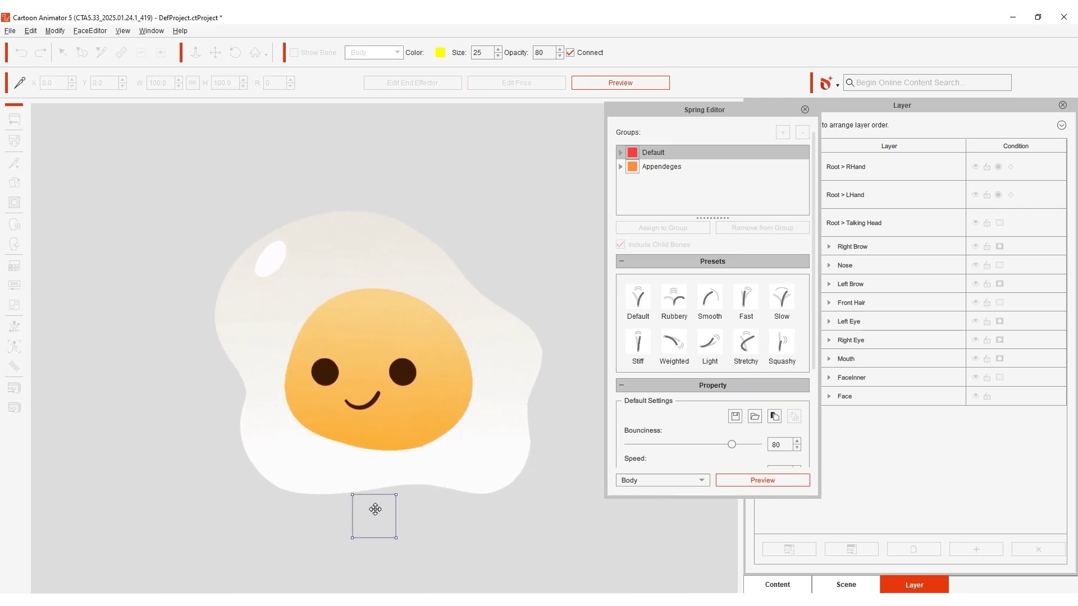
pyautogui.moveTo(375, 509)
pyautogui.mouseDown()
pyautogui.moveTo(393, 514)
pyautogui.moveTo(372, 515)
pyautogui.mouseUp()
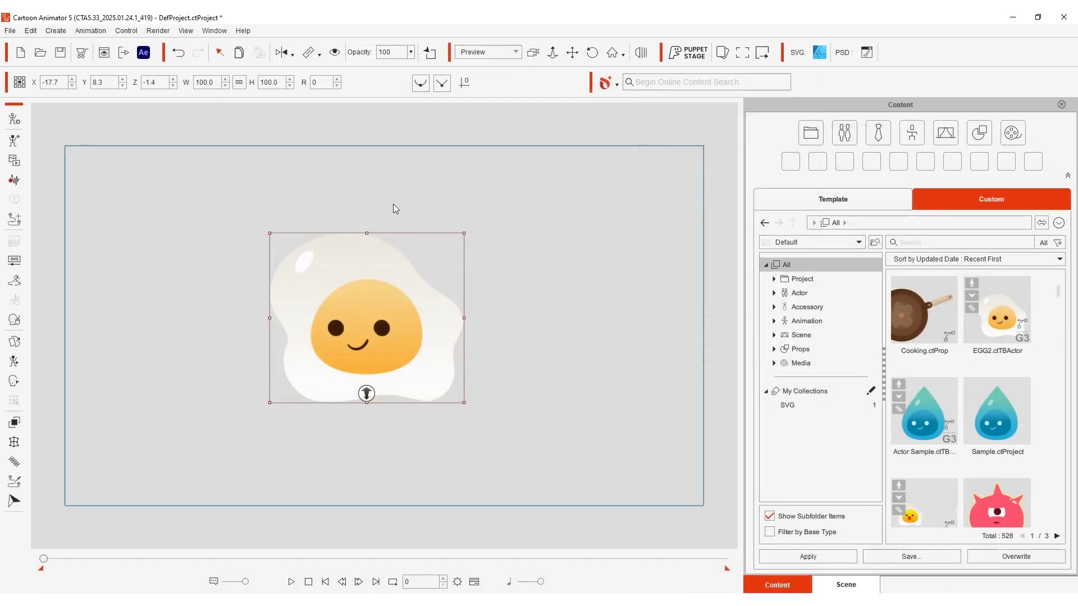
# - Place the Cooking.ctProp skillet behind the egg and lower the egg's SVG opacity to 67
pyautogui.click(922, 330)
pyautogui.moveTo(922, 323); pyautogui.dragTo(417, 293)
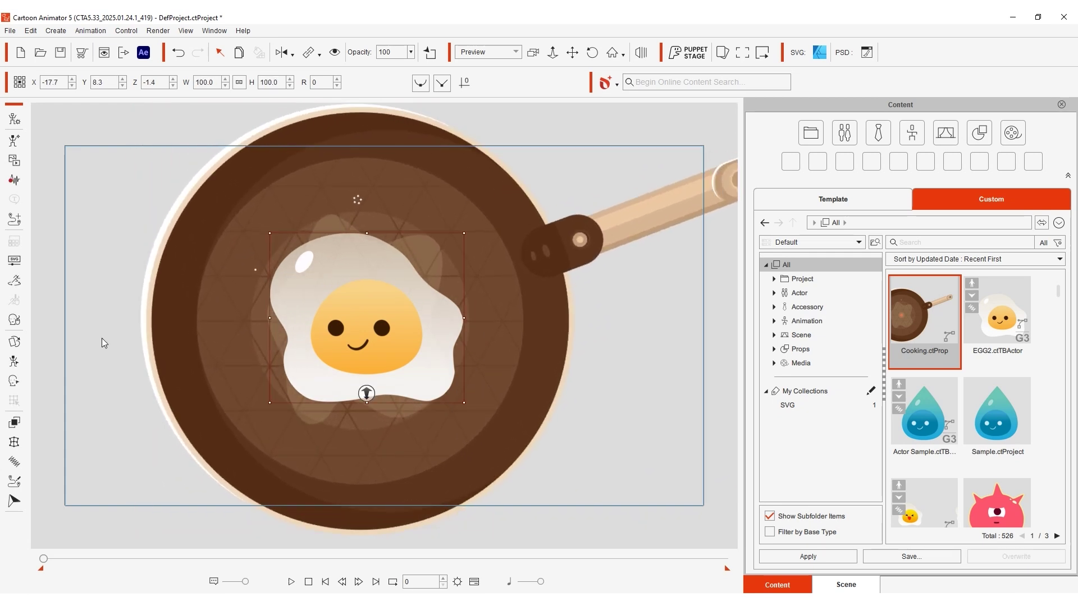
pyautogui.click(14, 261)
pyautogui.moveTo(500, 266); pyautogui.dragTo(582, 180)
pyautogui.moveTo(698, 399); pyautogui.dragTo(665, 399)
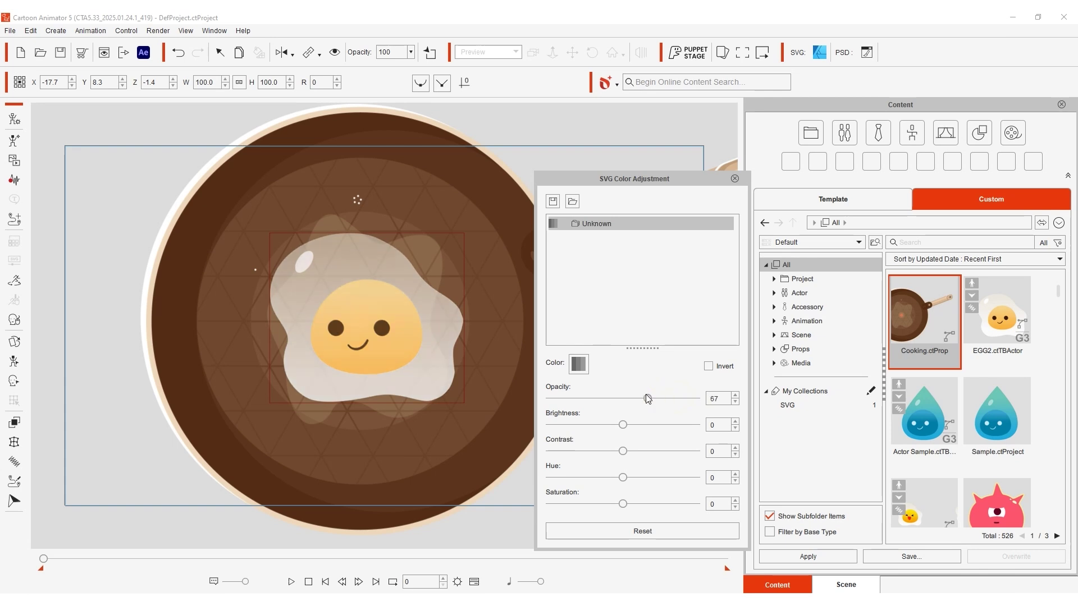
# - Select both the Cook skillet prop and the egg character in the Scene list
pyautogui.click(734, 178)
pyautogui.click(845, 583)
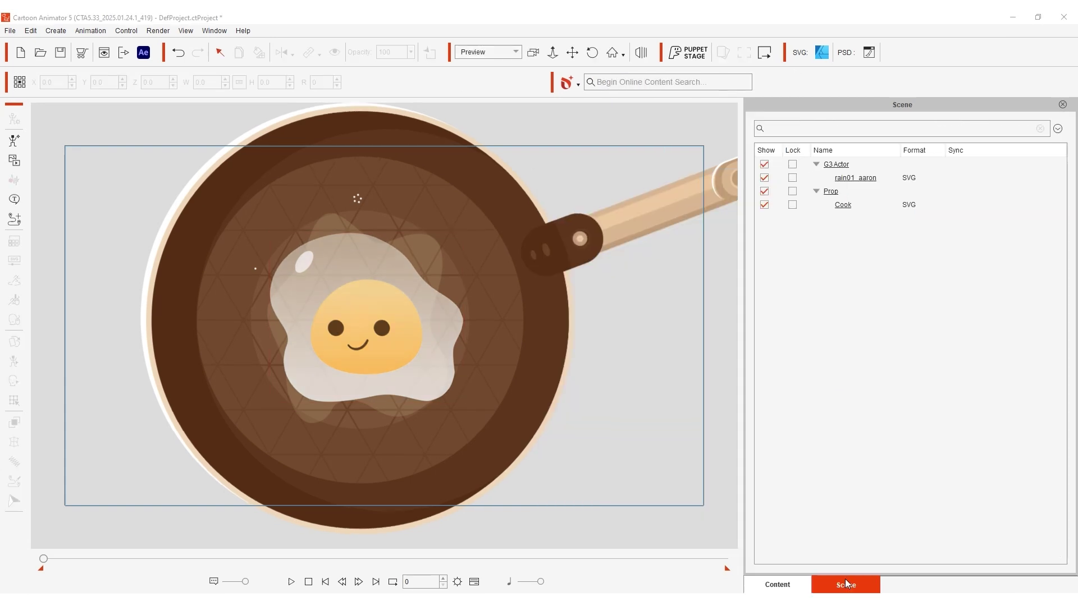
pyautogui.click(870, 207)
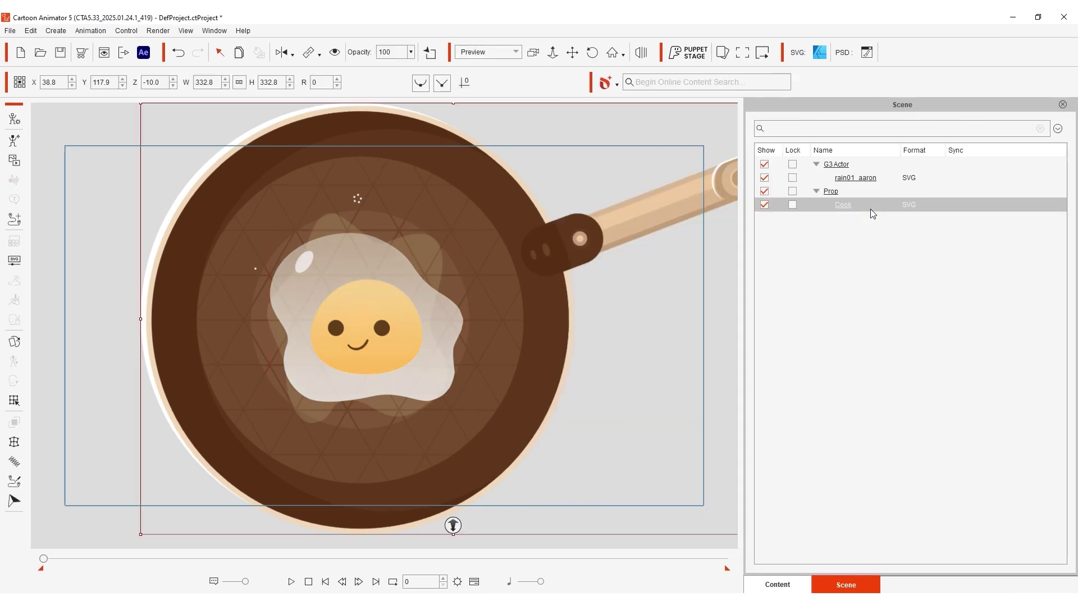
pyautogui.click(885, 179)
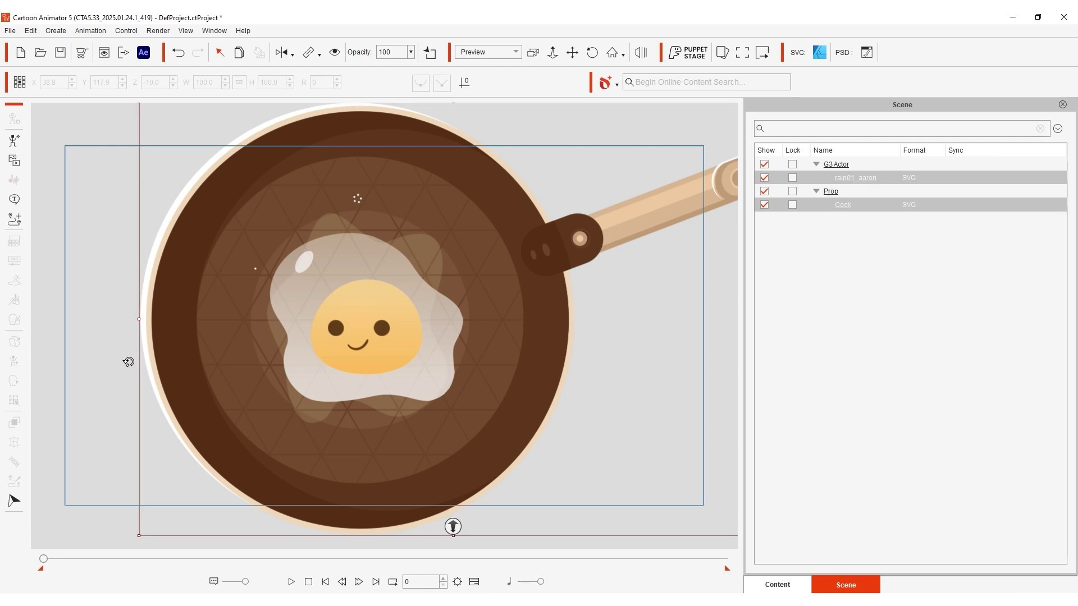
# - In Motion Pilot, disable Rotate, set Cook as flock leader with 3-frame delay, and record
pyautogui.click(17, 501)
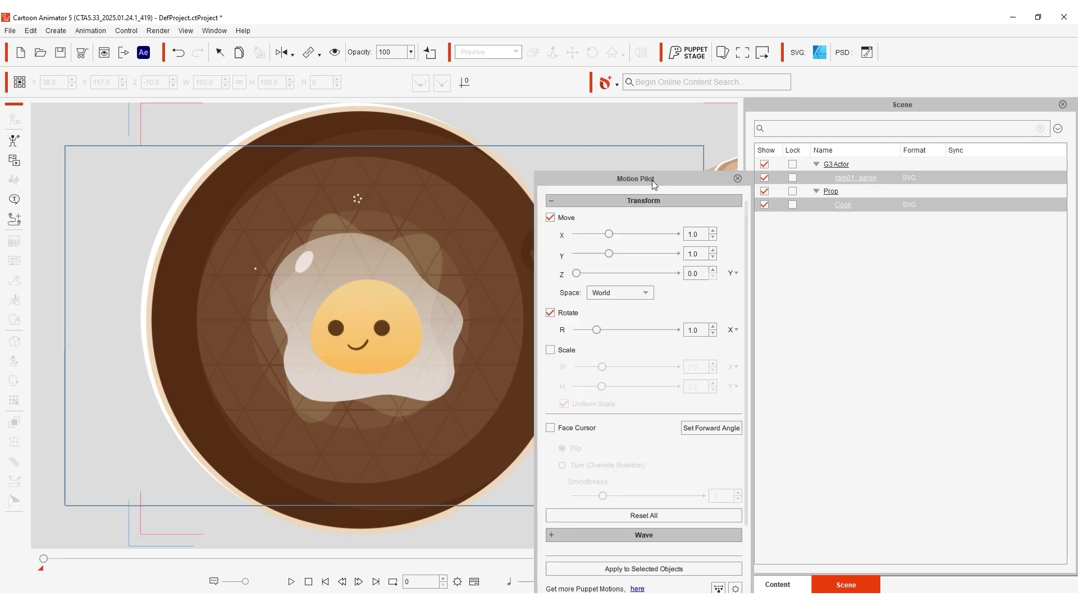
pyautogui.moveTo(652, 180); pyautogui.dragTo(781, 85)
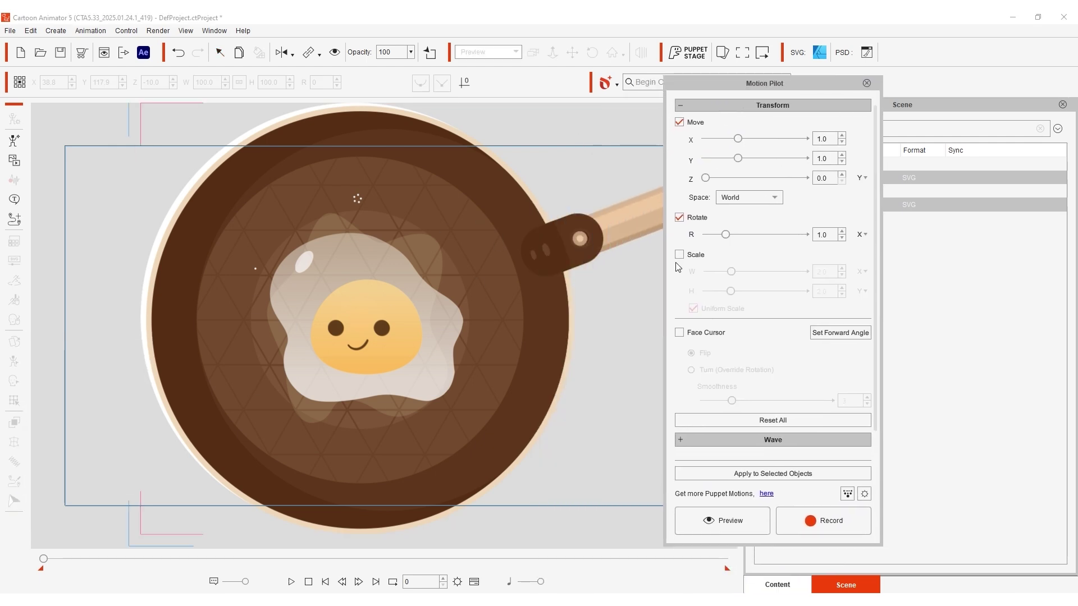
pyautogui.click(700, 219)
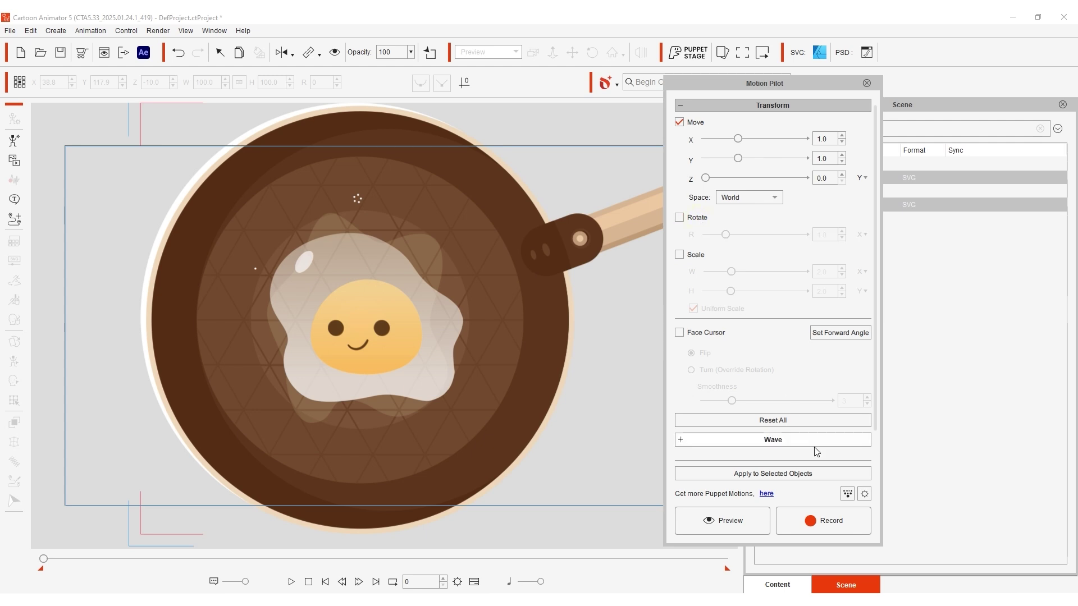
pyautogui.click(846, 495)
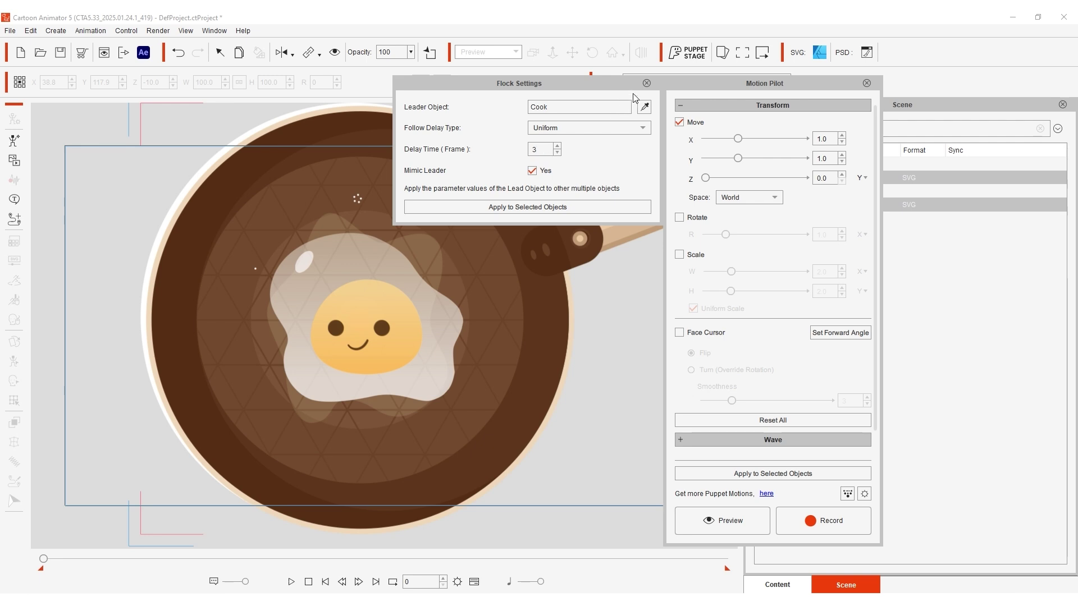
pyautogui.click(645, 83)
pyautogui.moveTo(700, 79); pyautogui.dragTo(760, 81)
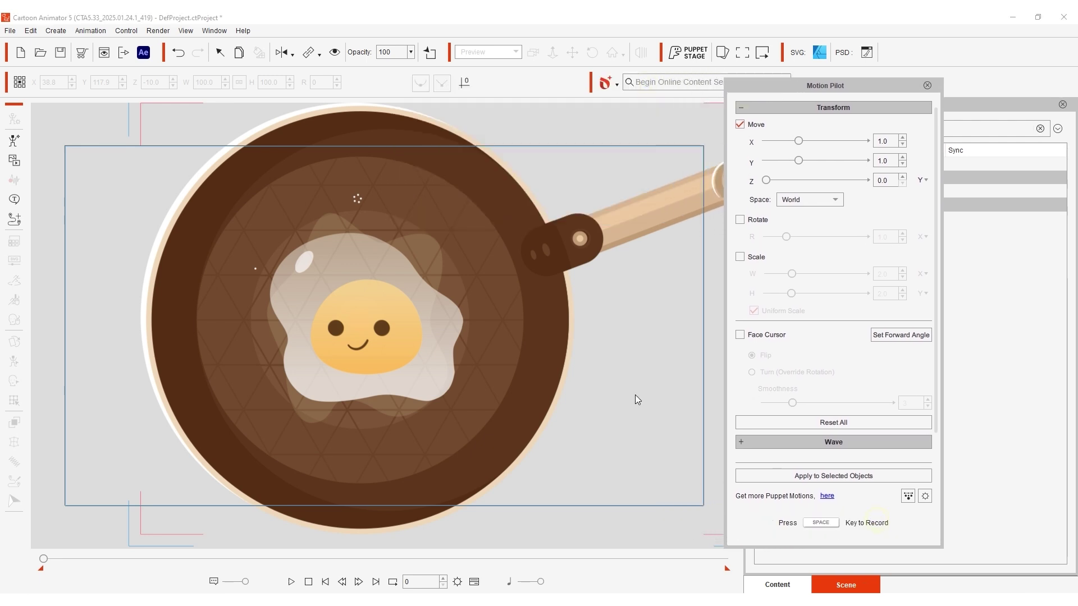
pyautogui.press('space')
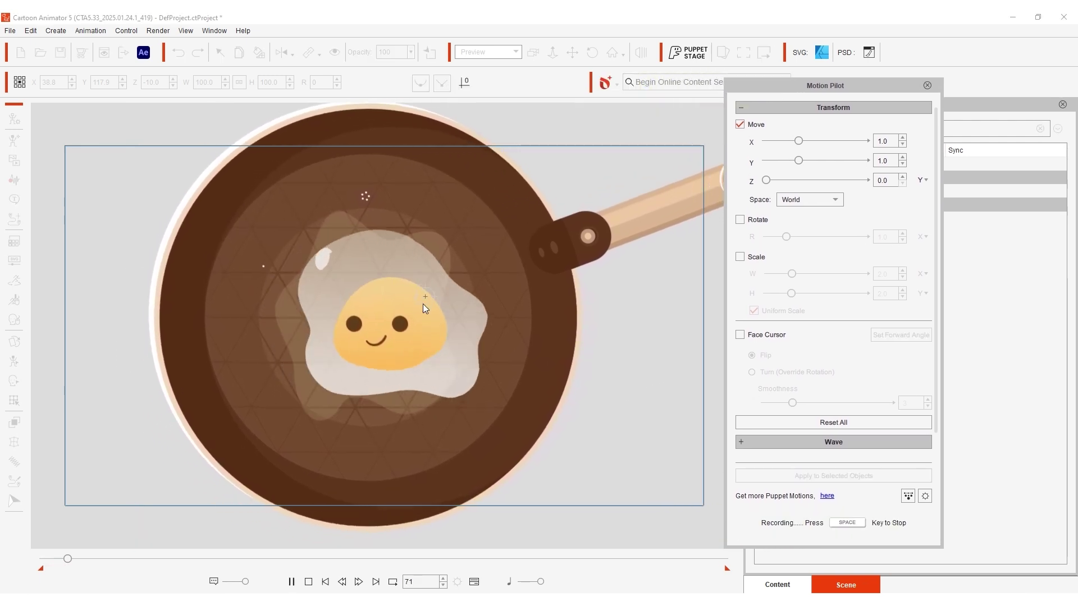